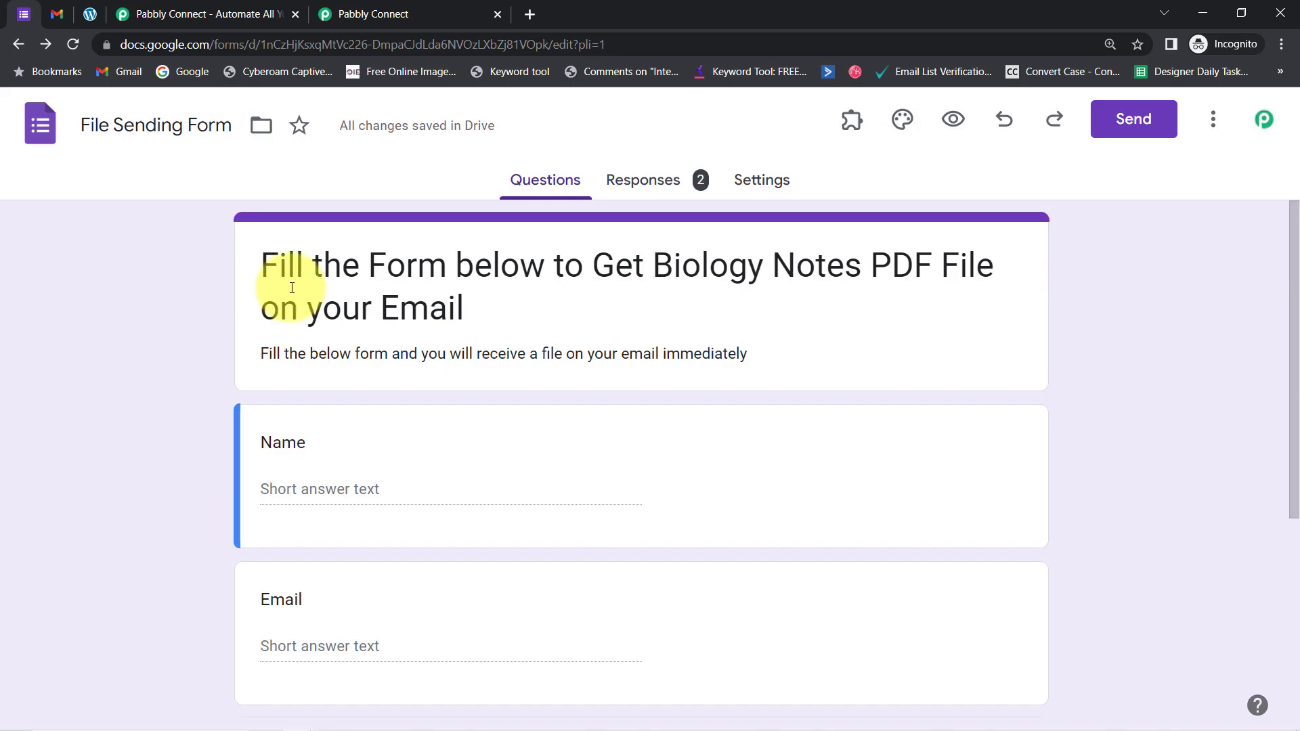
# Look over the Gmail inbox and the Pabbly Connect website, ending on the Pabbly Connect dashboard.
pyautogui.click(54, 14)
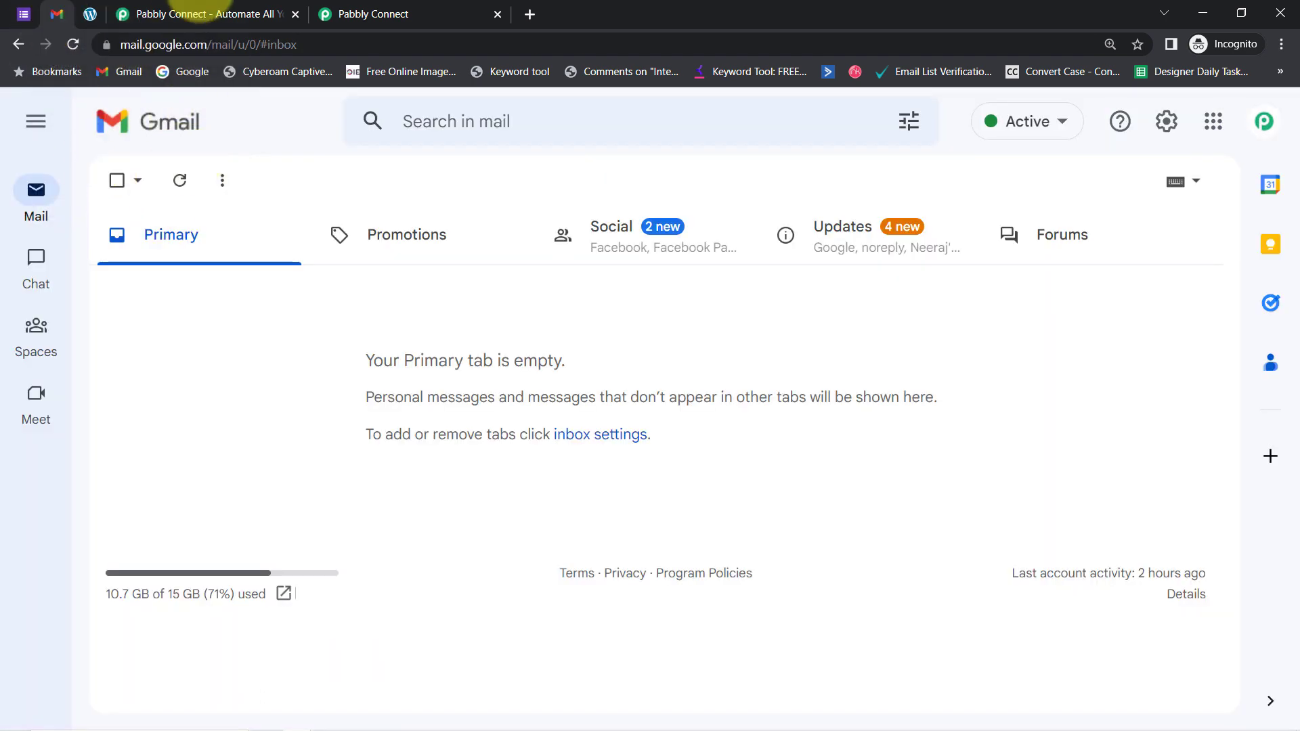
pyautogui.click(197, 13)
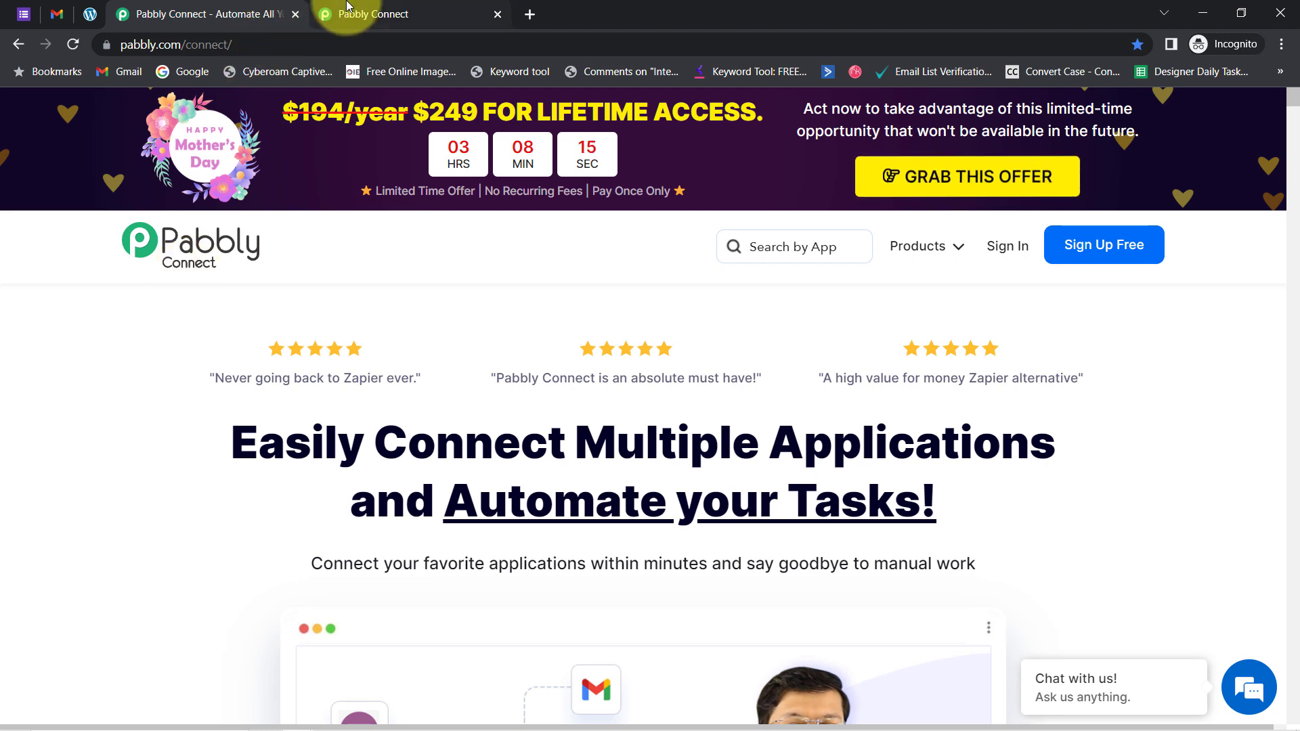
pyautogui.click(347, 9)
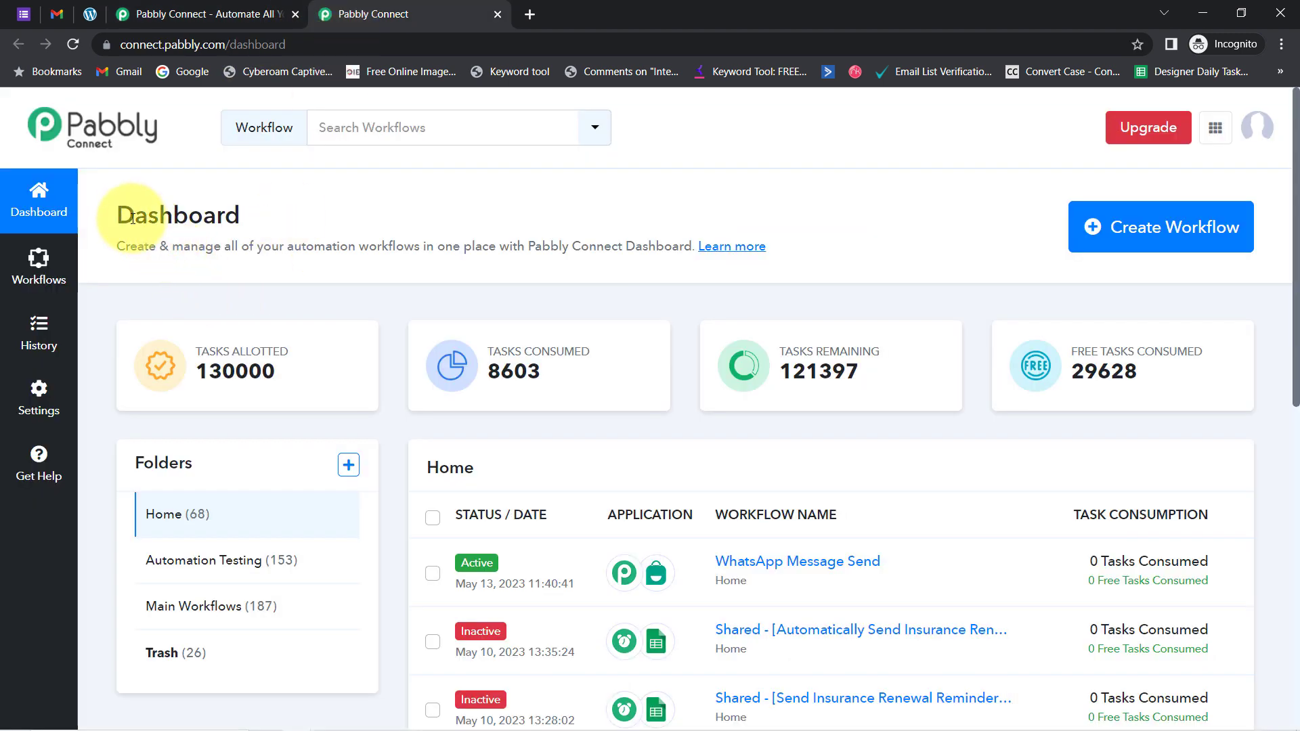
pyautogui.moveTo(119, 214); pyautogui.dragTo(597, 239)
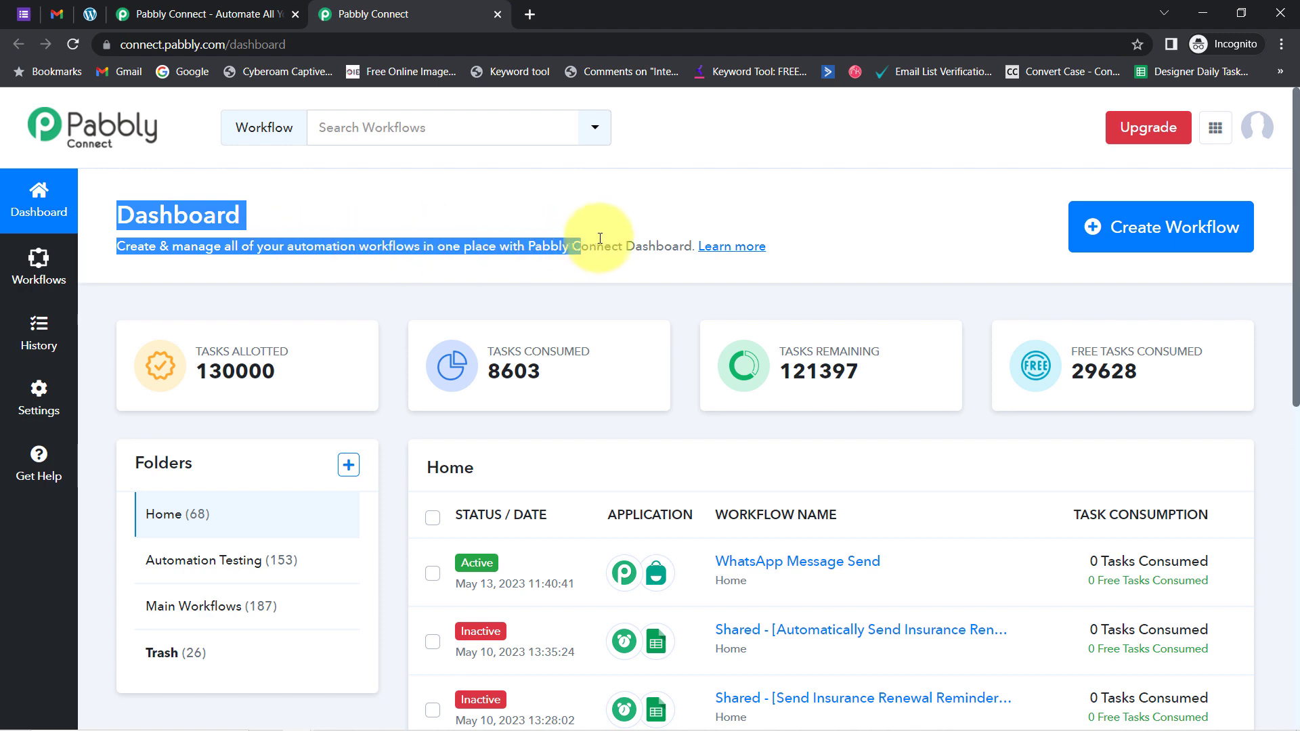
pyautogui.click(218, 14)
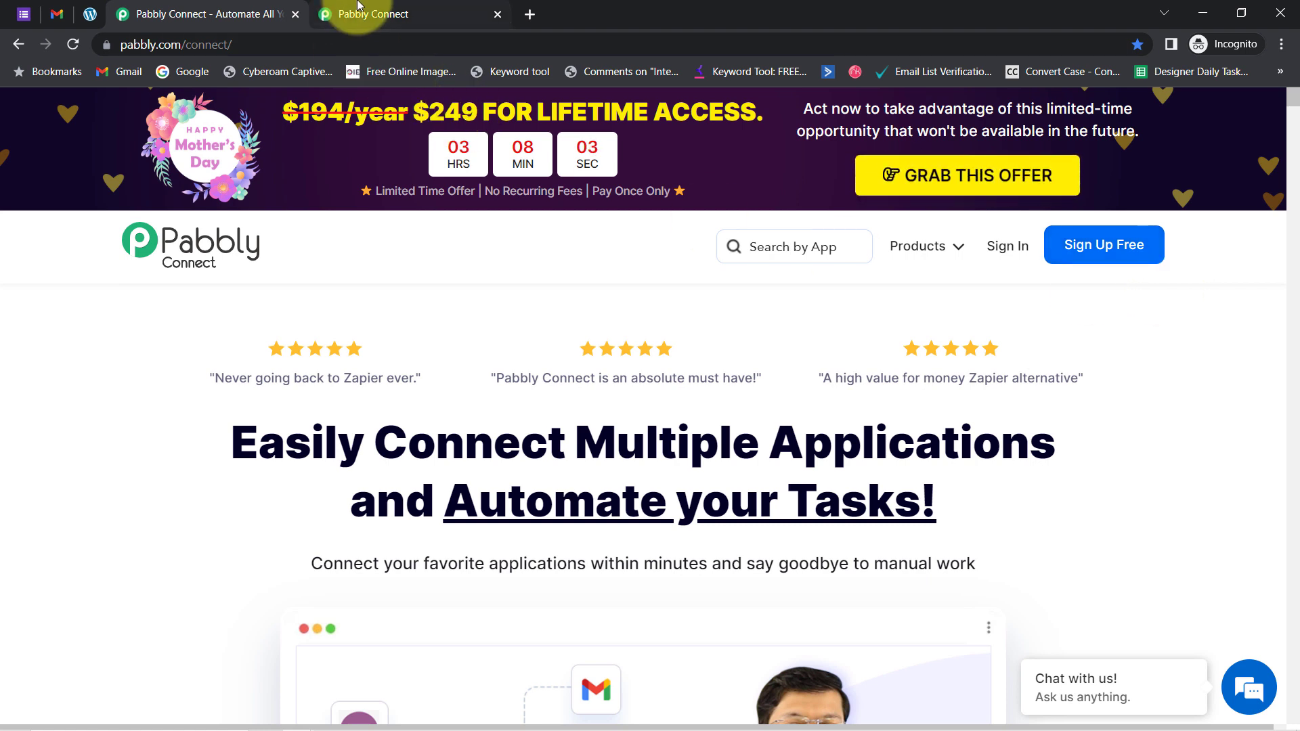
pyautogui.click(392, 9)
pyautogui.click(235, 231)
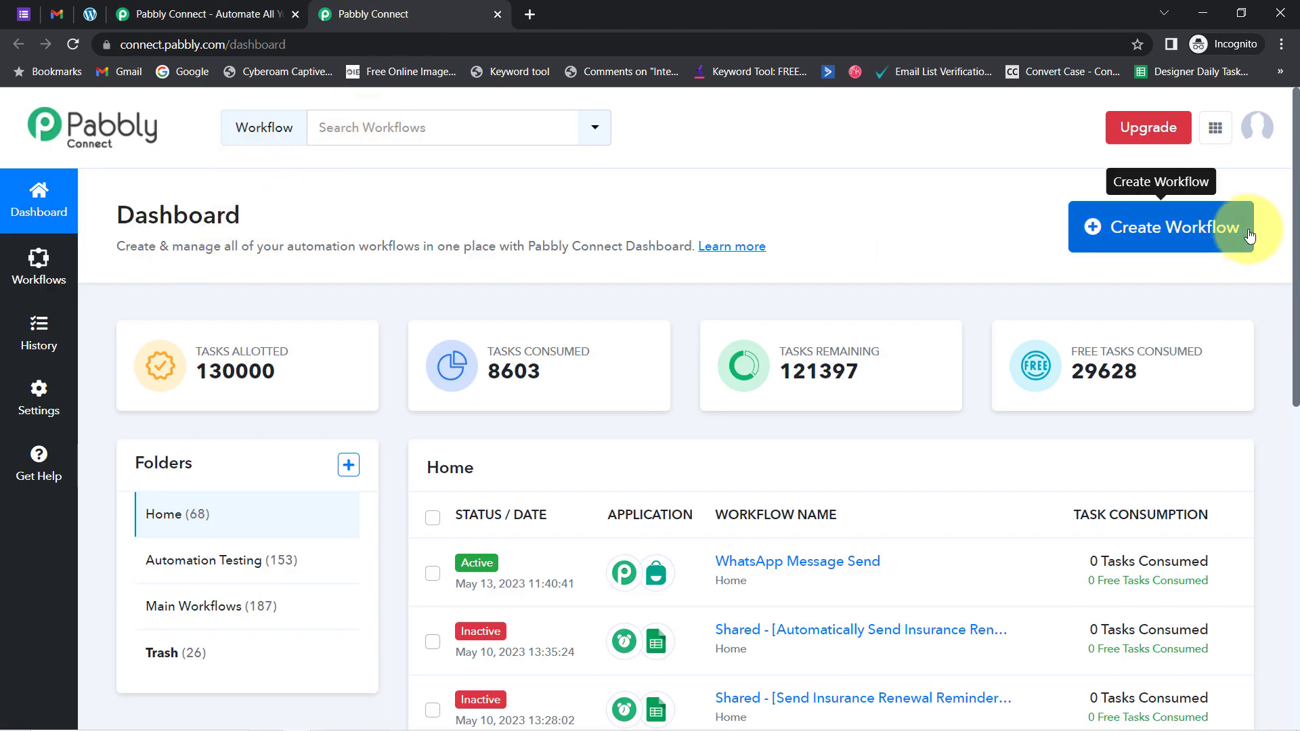
# Create a workflow named "When Google Form is Submitted - Send File Attachment to Form Submitter".
pyautogui.click(1140, 232)
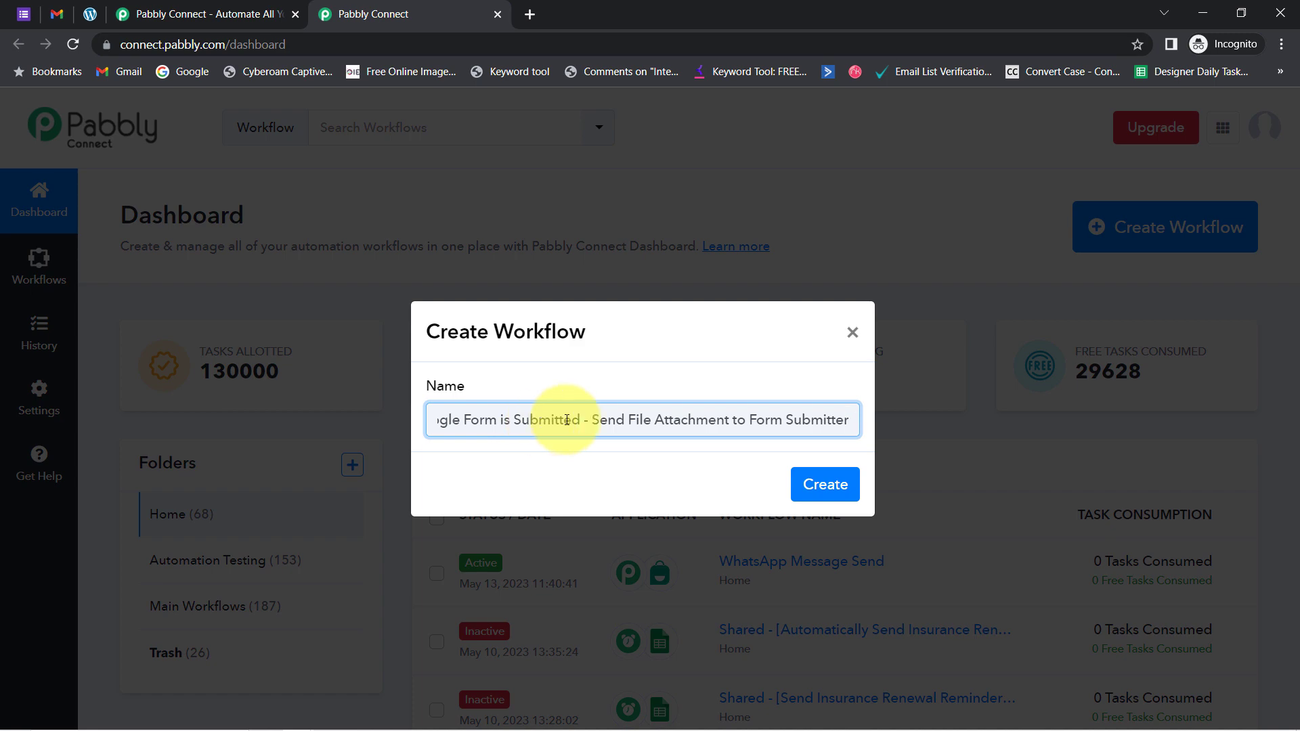
pyautogui.moveTo(567, 420); pyautogui.dragTo(324, 428)
pyautogui.moveTo(493, 332); pyautogui.dragTo(569, 357)
pyautogui.click(498, 411)
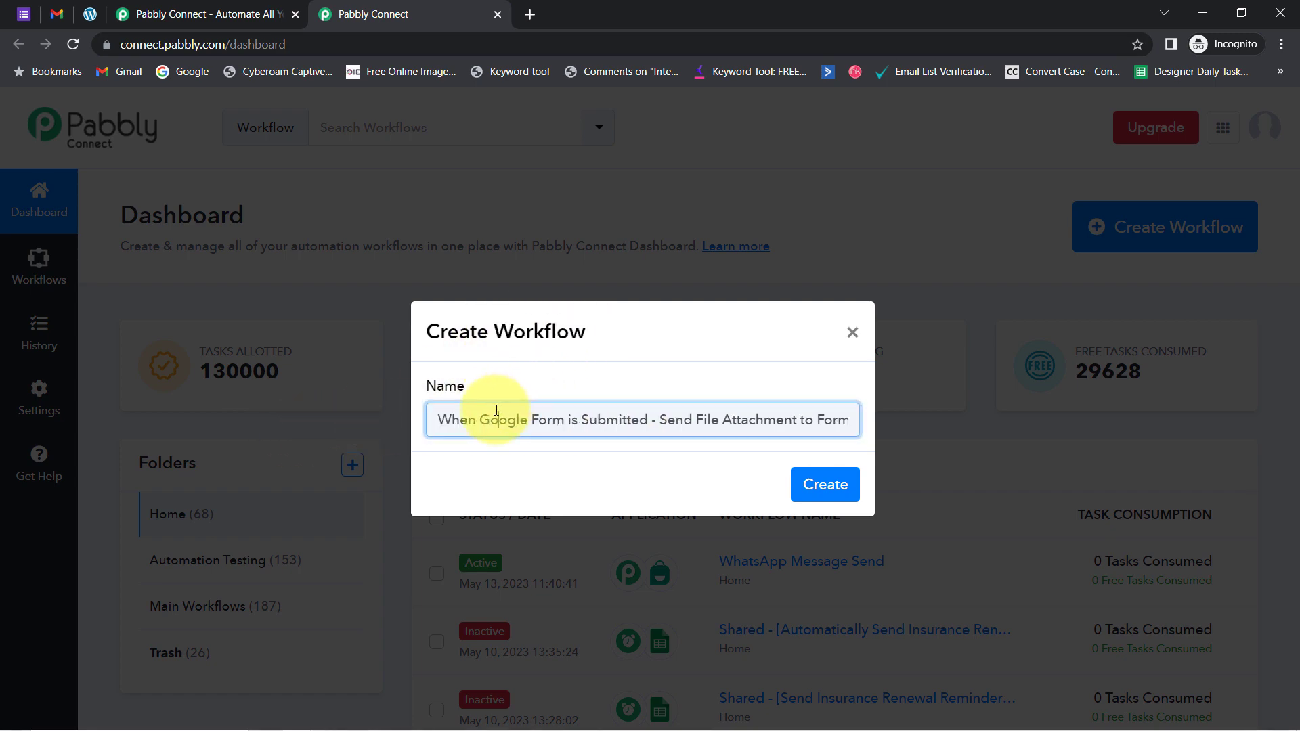
pyautogui.moveTo(468, 421); pyautogui.dragTo(586, 420)
pyautogui.moveTo(668, 422); pyautogui.dragTo(884, 434)
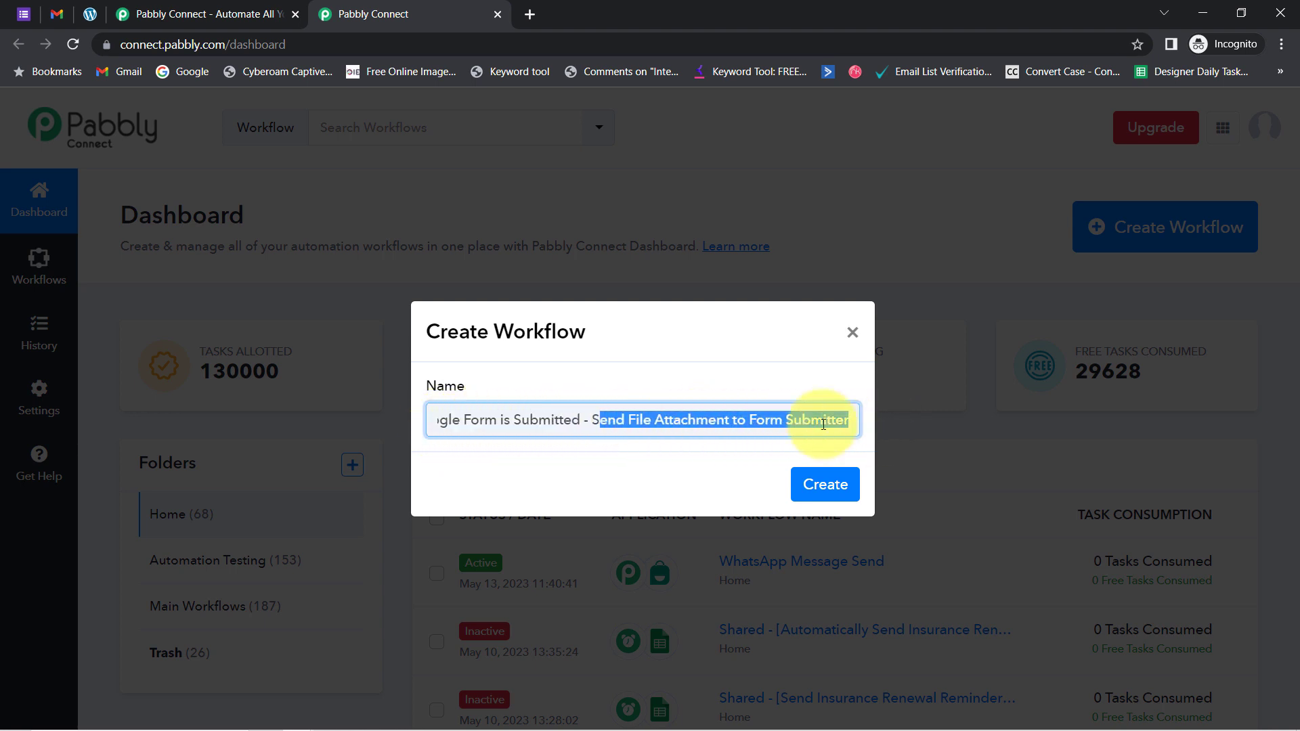
pyautogui.click(844, 426)
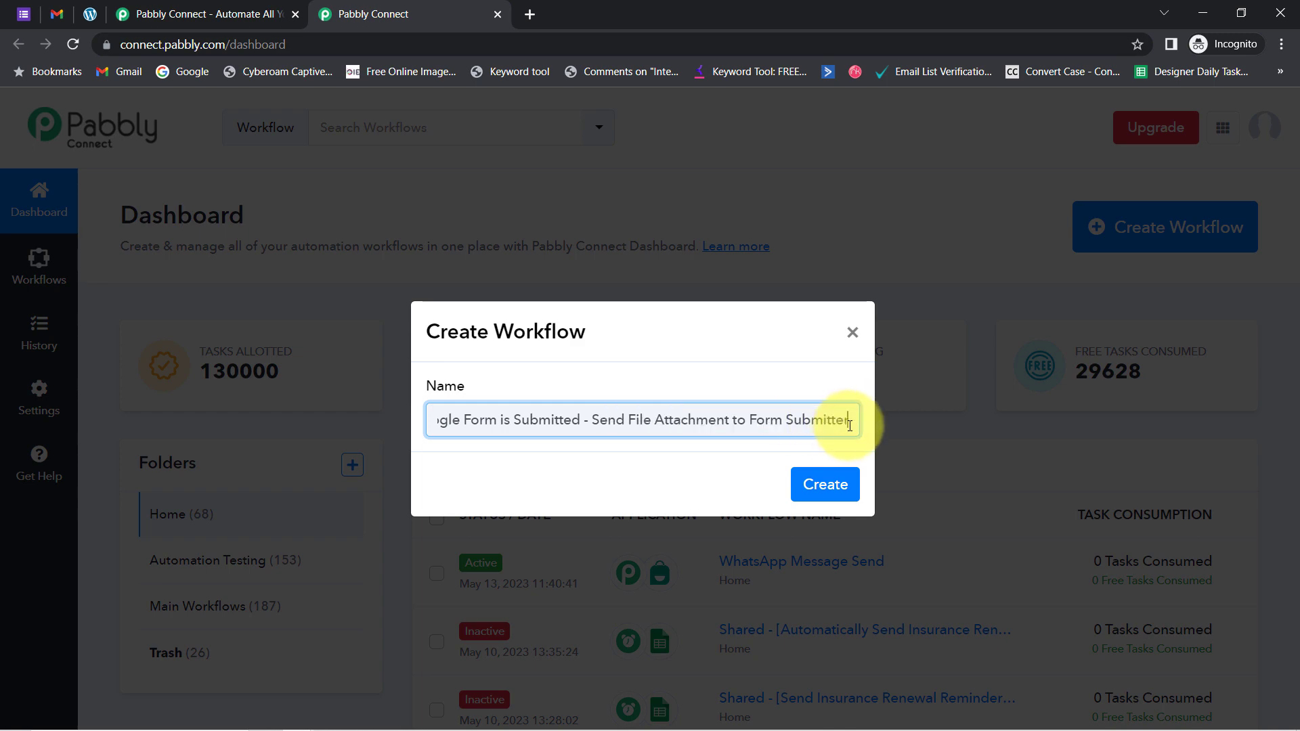
pyautogui.click(840, 486)
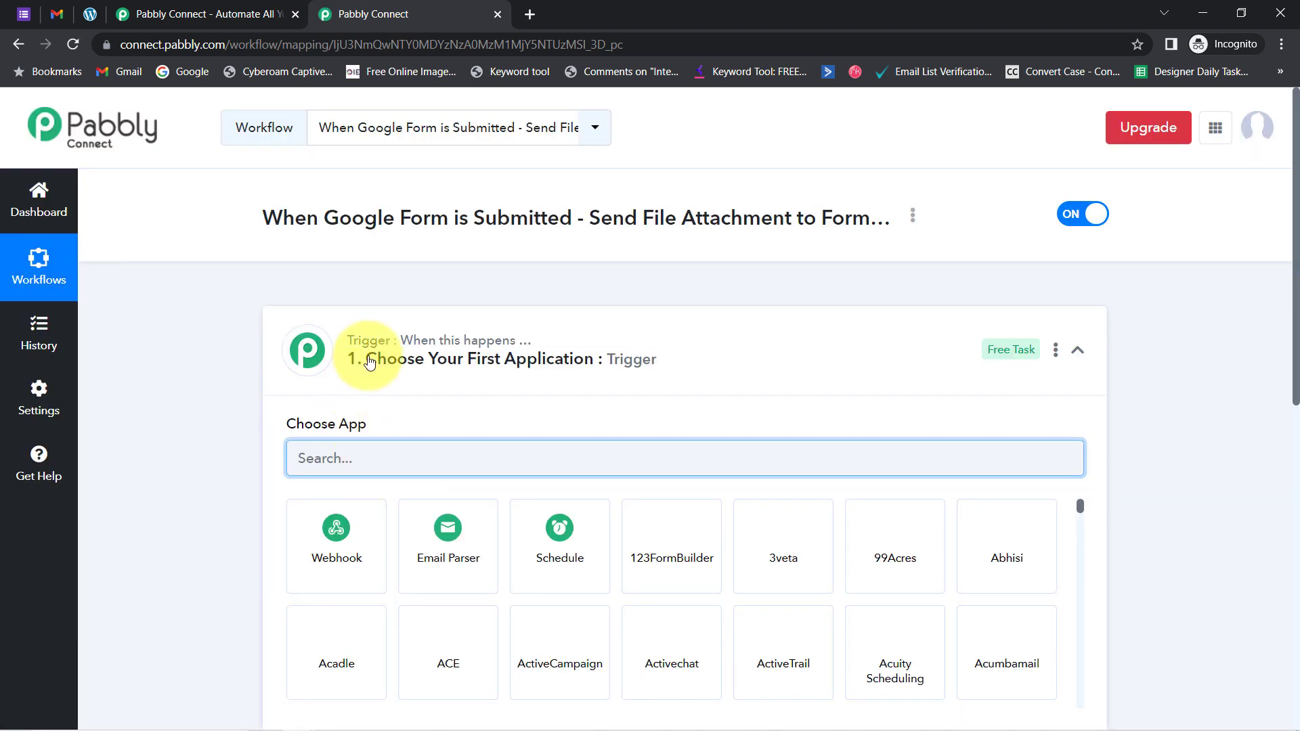
pyautogui.click(439, 338)
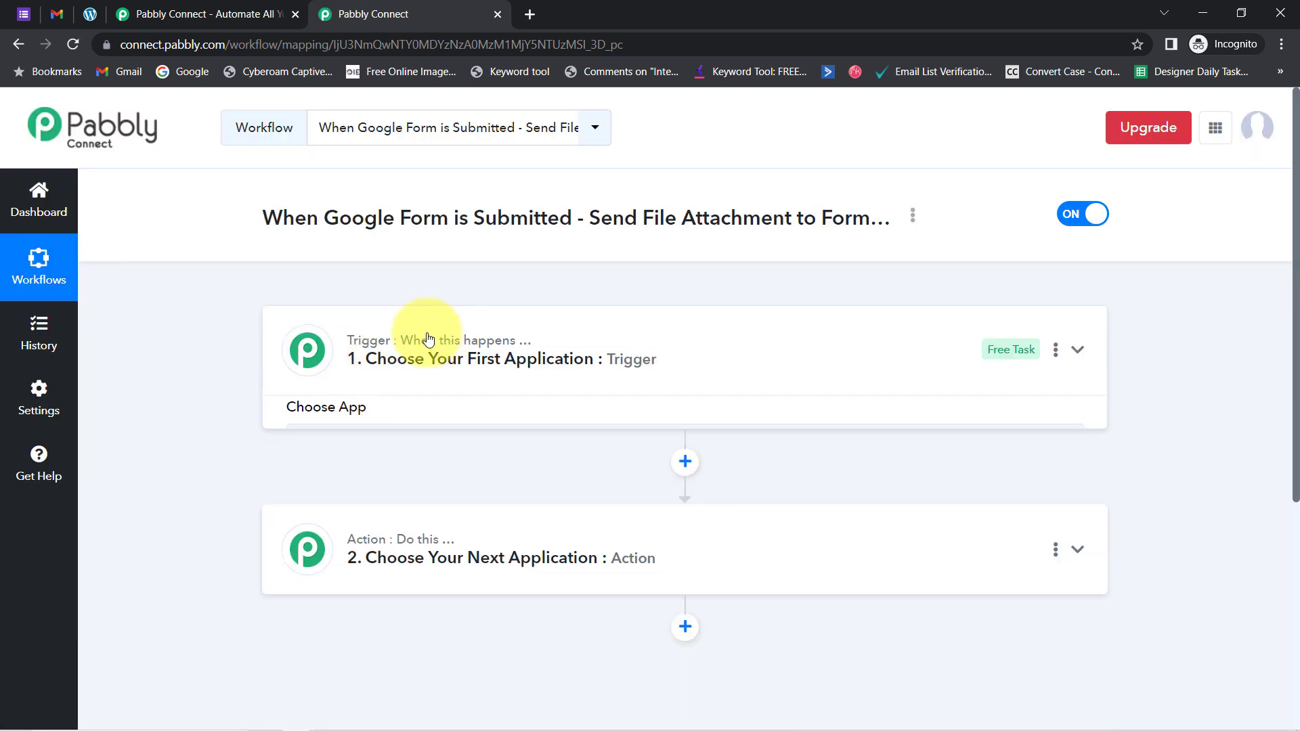
pyautogui.moveTo(432, 508)
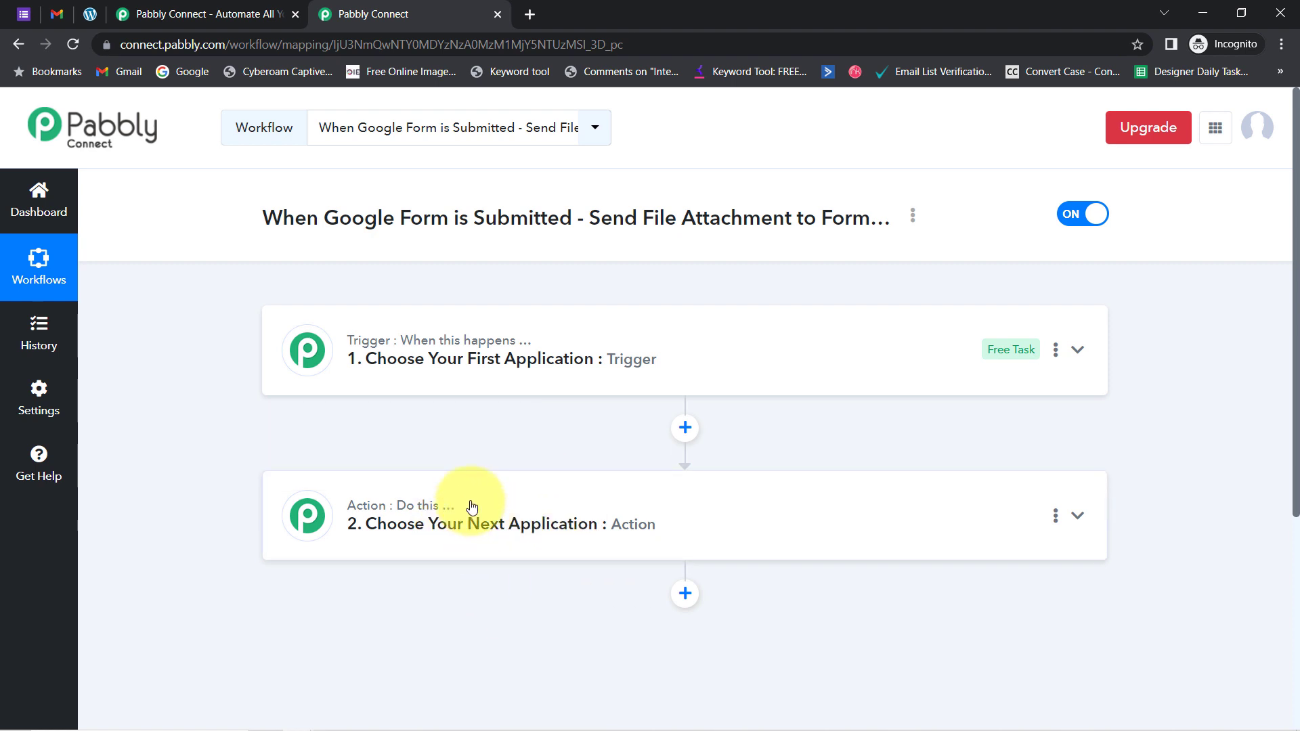
pyautogui.click(580, 356)
pyautogui.moveTo(1295, 252); pyautogui.dragTo(1295, 296)
pyautogui.moveTo(298, 131); pyautogui.dragTo(593, 129)
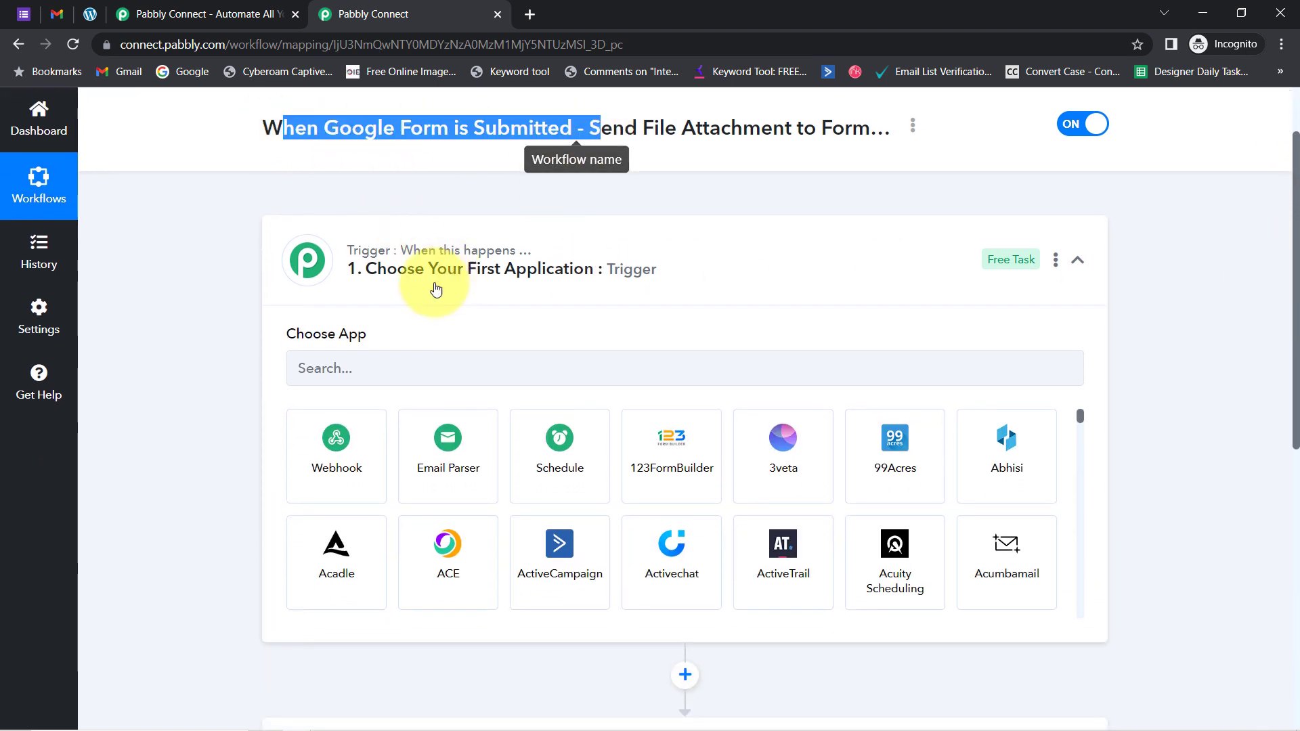
# Search the trigger apps for "google fo" and choose Google Forms as the workflow's trigger application.
pyautogui.click(328, 363)
pyautogui.write('g')
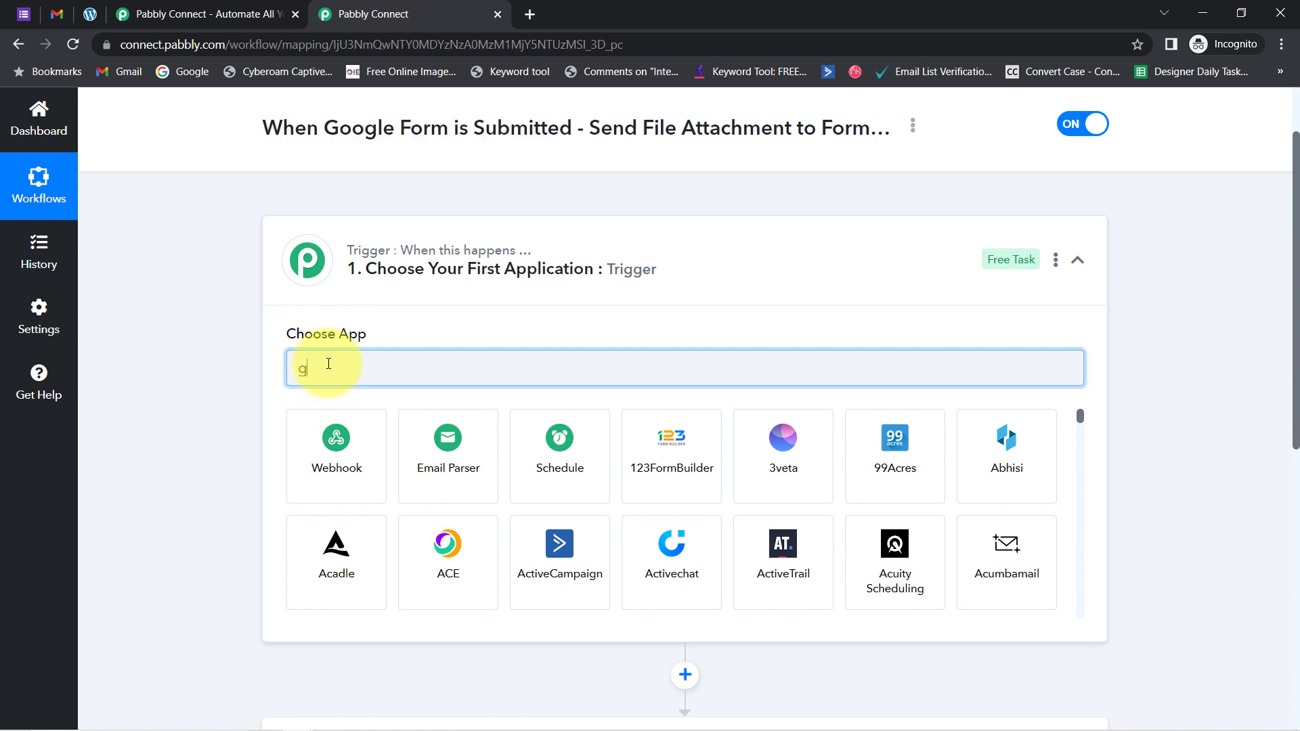
pyautogui.write('oogle fo')
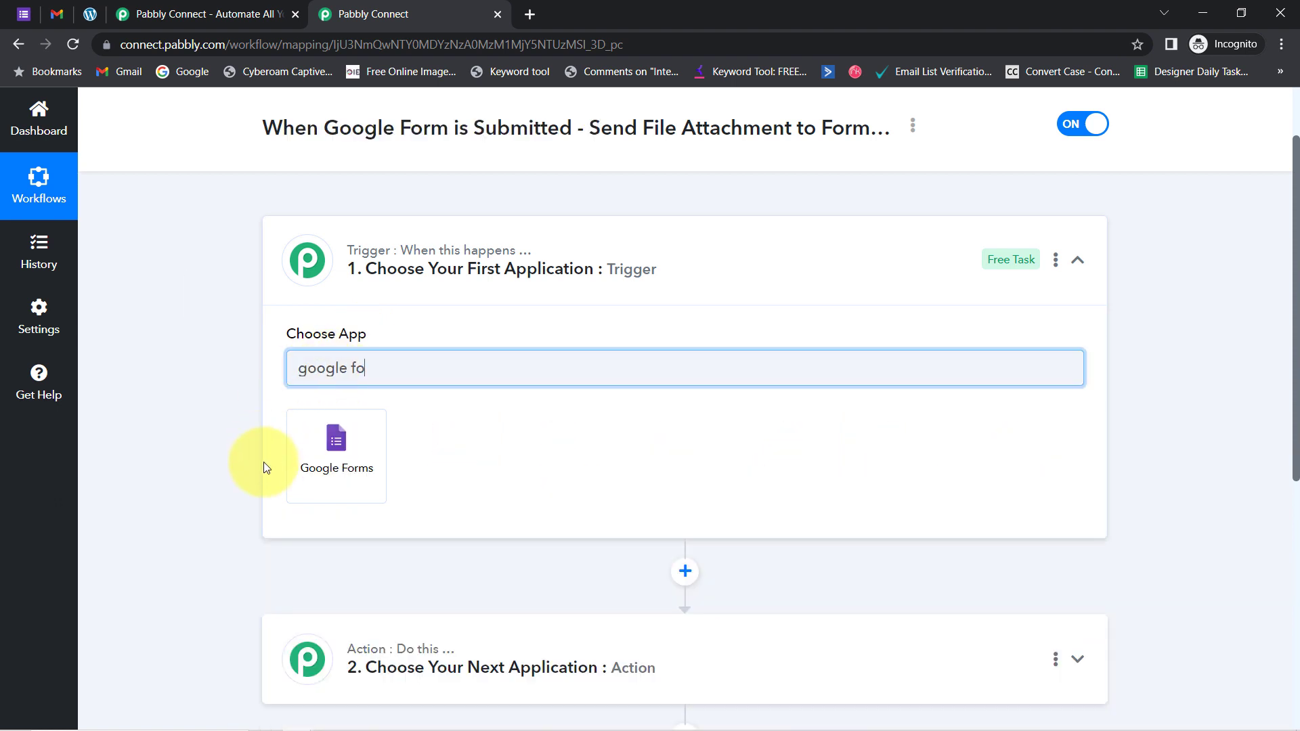
pyautogui.click(311, 474)
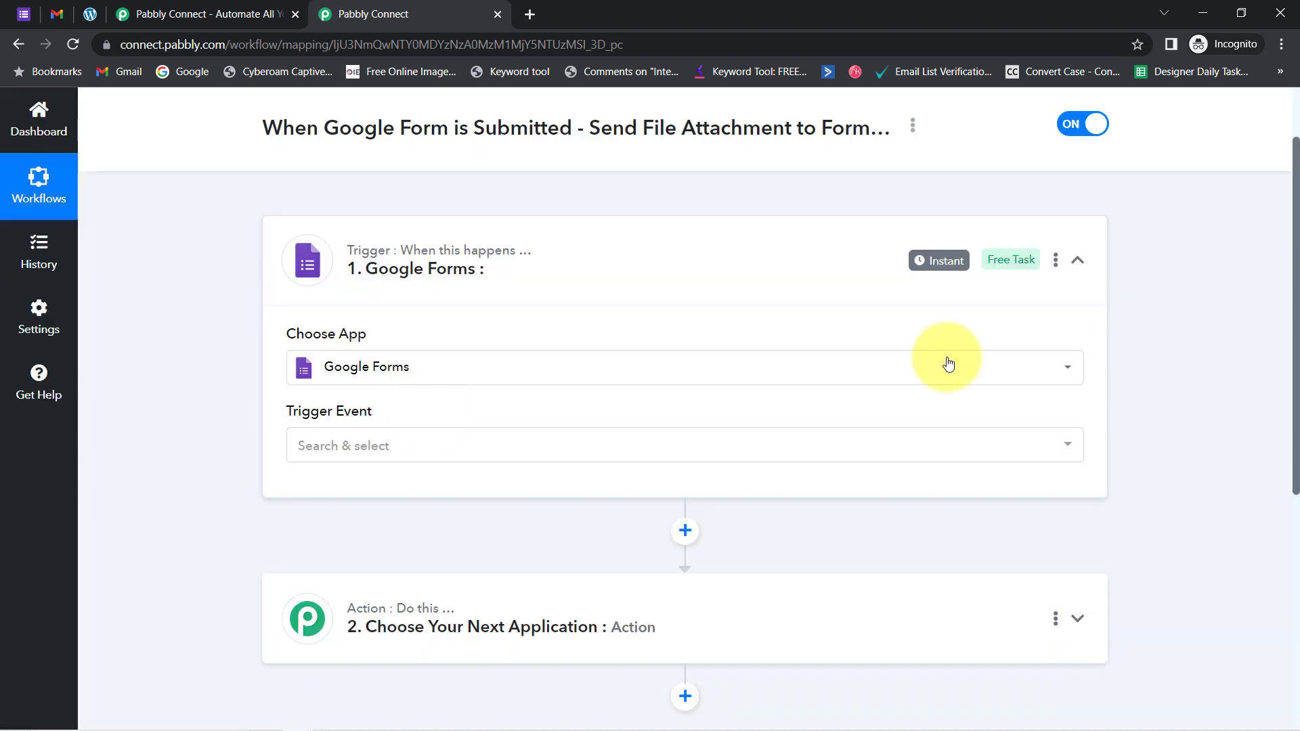
# Search the action apps for "gma" and choose Gmail as the workflow's action application.
pyautogui.scroll(-4, 1290, 267)
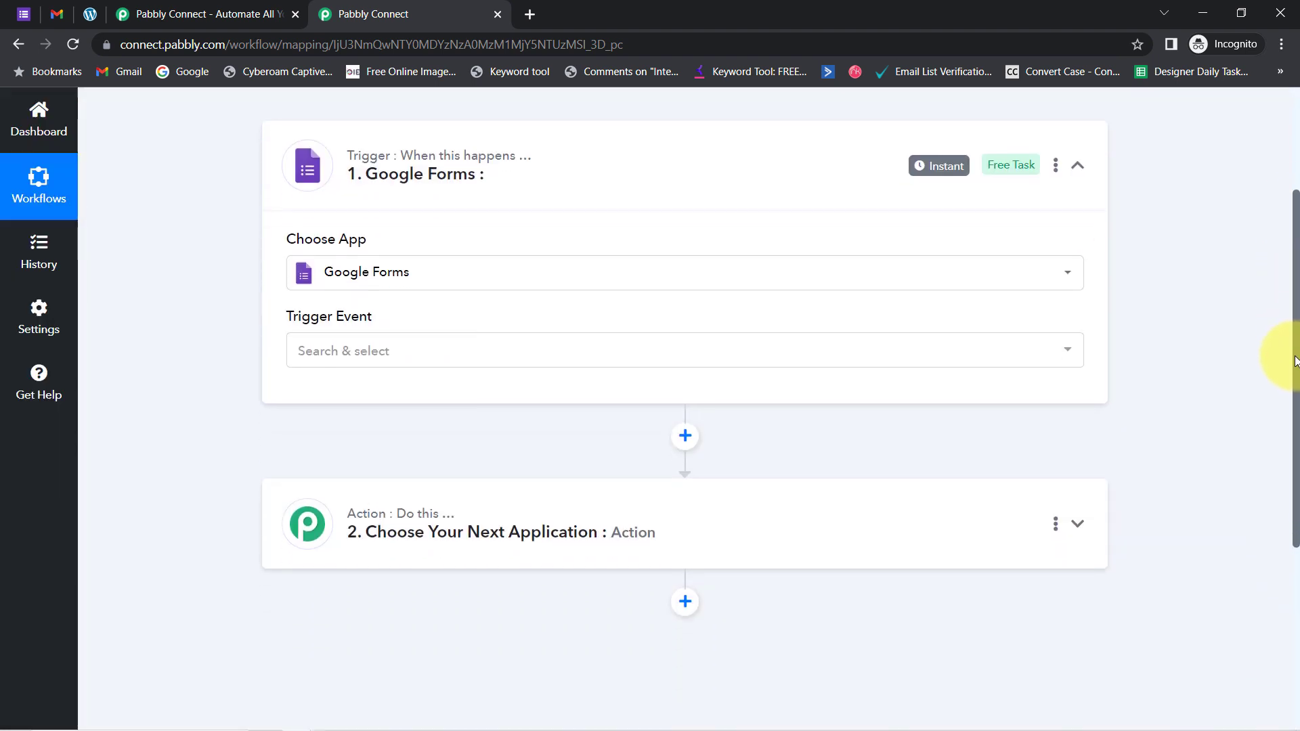
pyautogui.click(436, 343)
pyautogui.click(338, 437)
pyautogui.write('gk')
pyautogui.write('a')
pyautogui.press('BackSpace')
pyautogui.press('BackSpace')
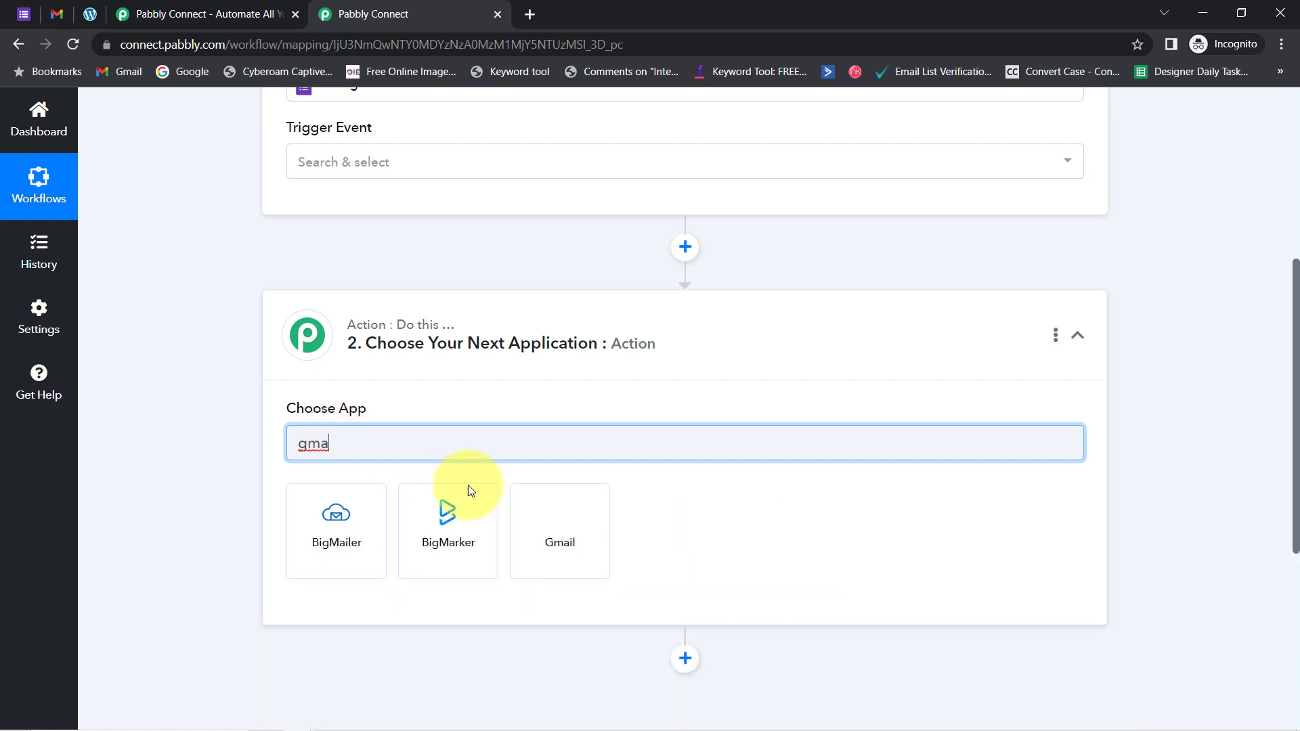
pyautogui.click(531, 523)
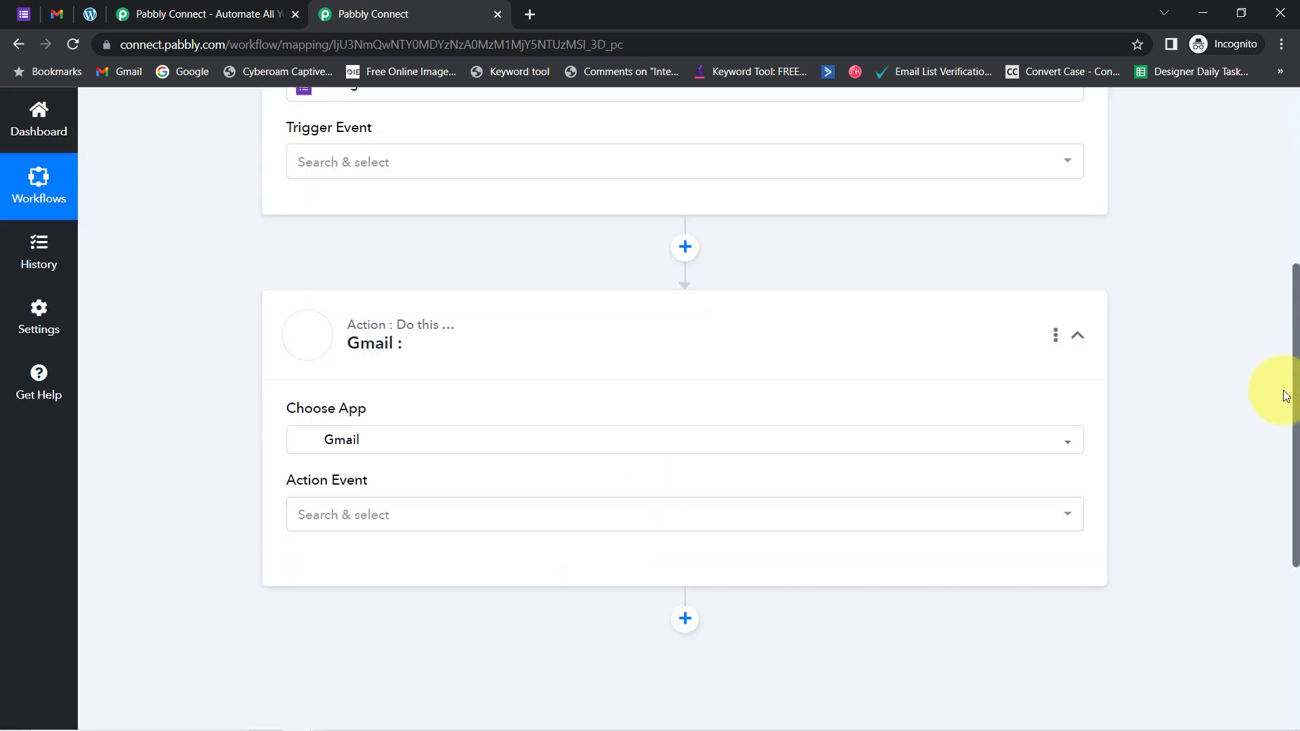
# Set the Google Forms trigger event to New Response Received.
pyautogui.moveTo(1297, 399); pyautogui.dragTo(1286, 218)
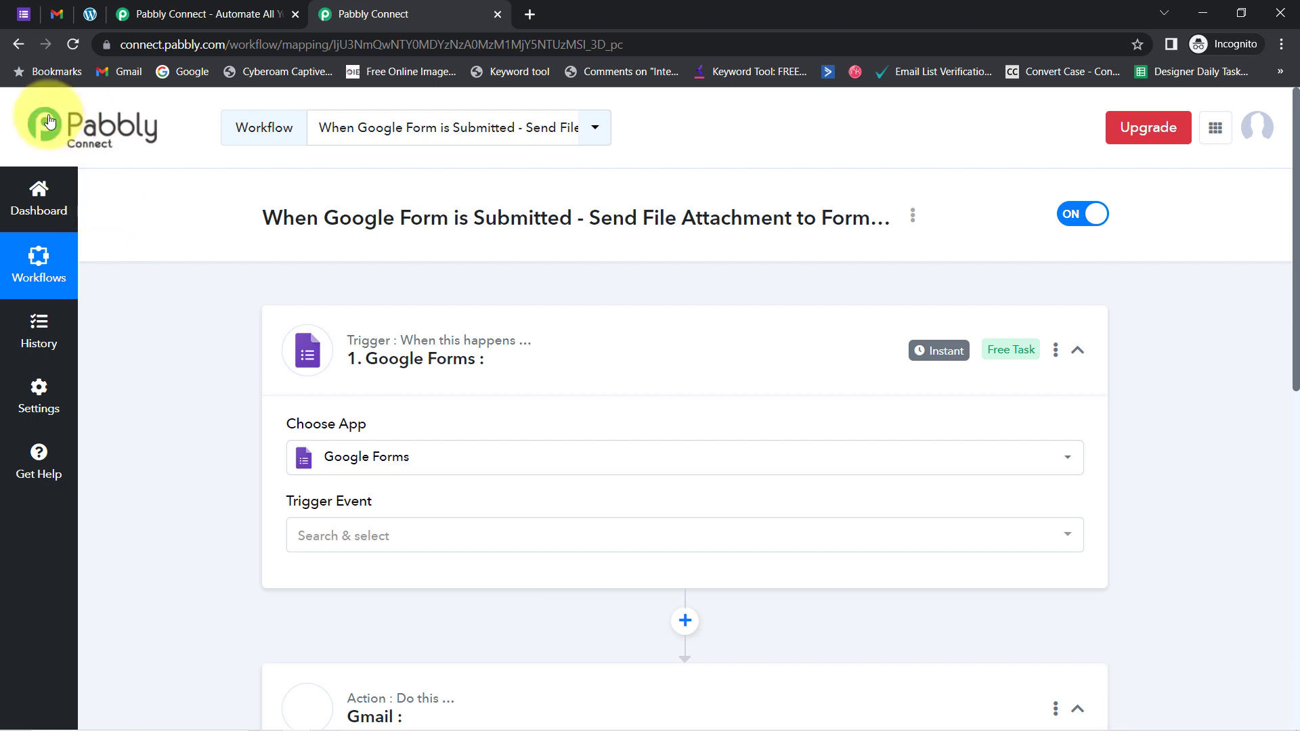
pyautogui.click(331, 539)
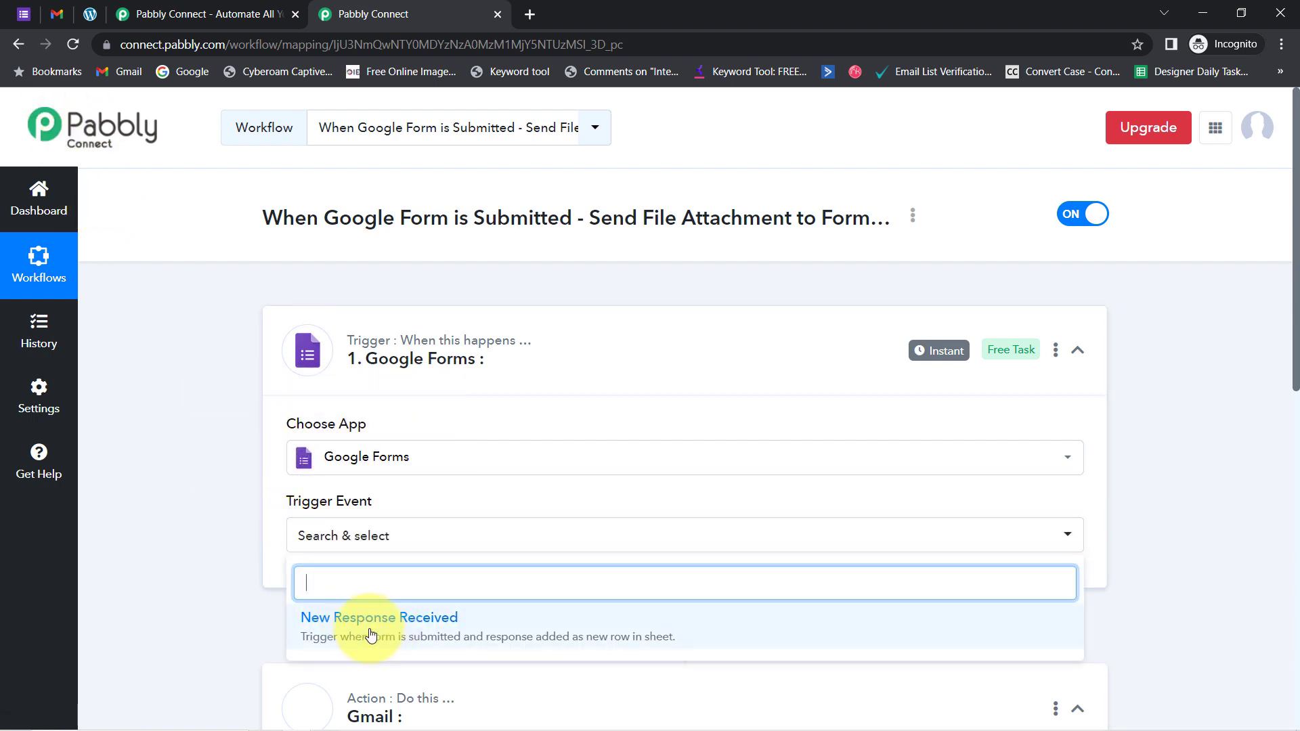
pyautogui.click(370, 635)
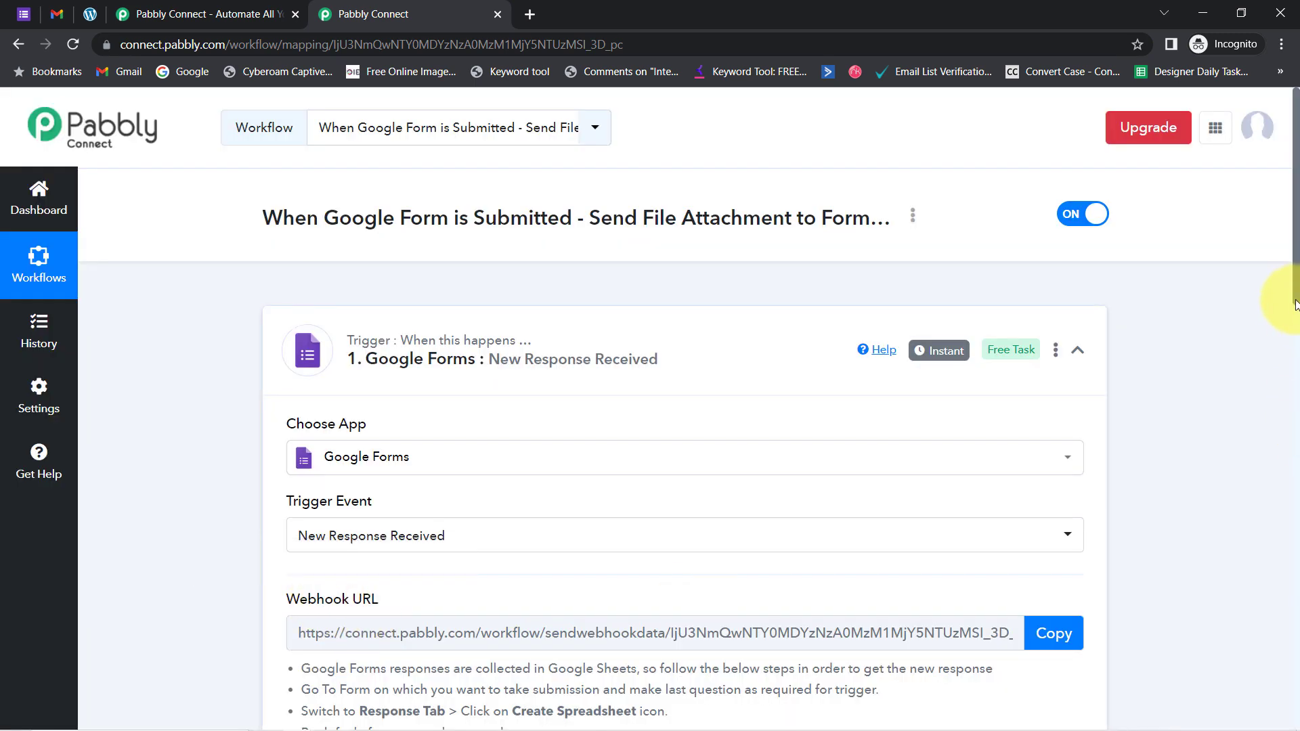
# Read through the Google Forms setup instructions and copy the trigger's webhook URL.
pyautogui.scroll(-5, 1298, 296)
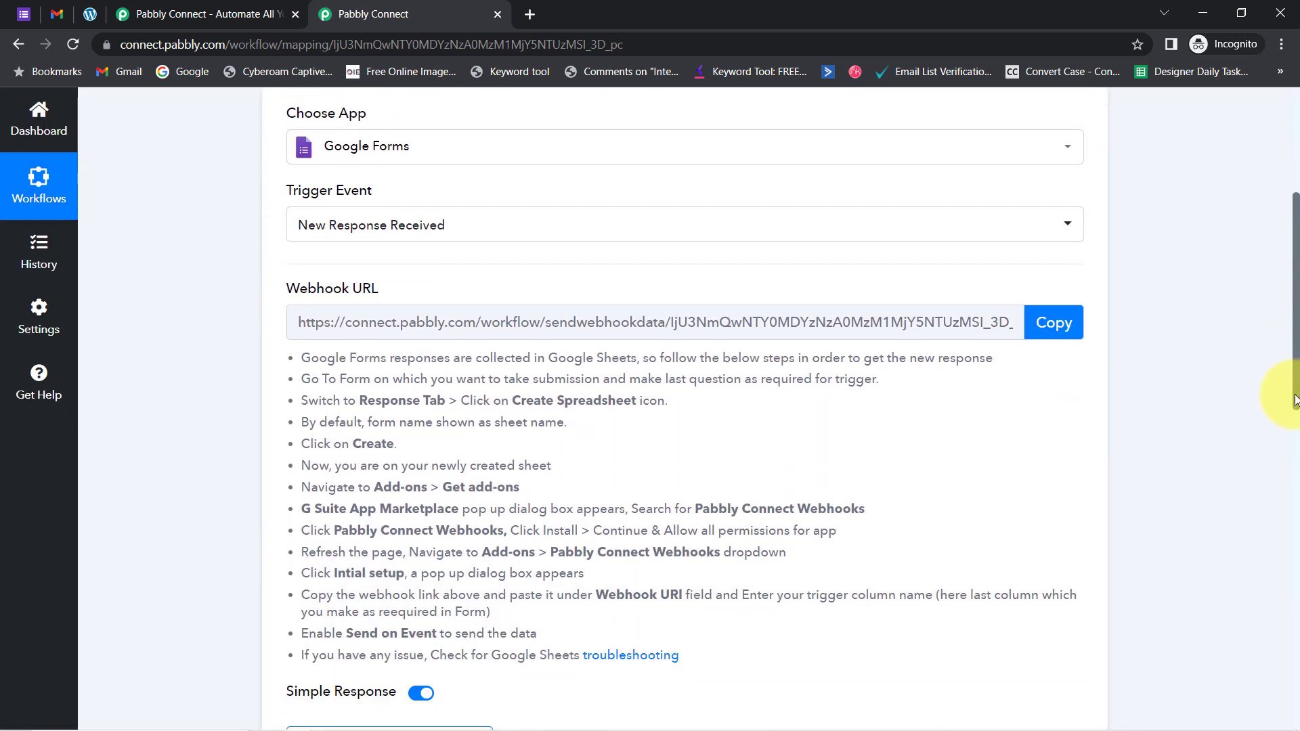
pyautogui.moveTo(311, 359); pyautogui.dragTo(560, 612)
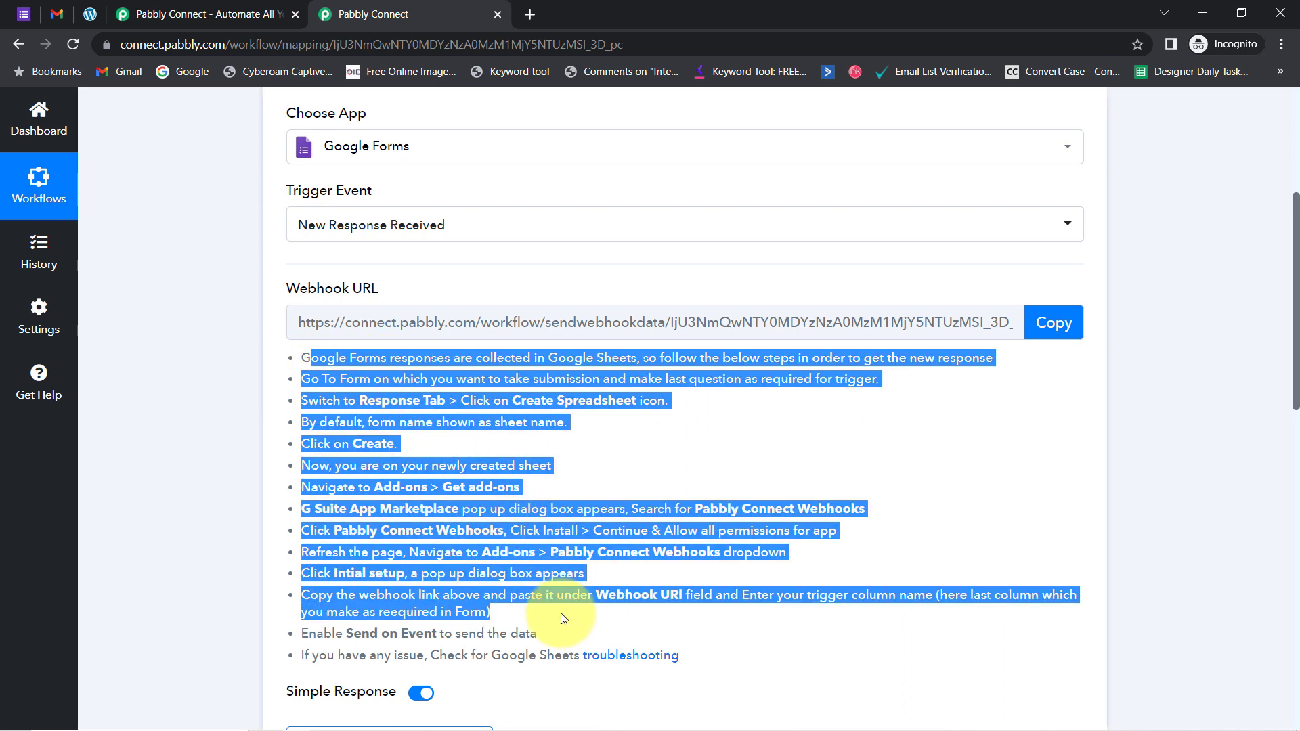
pyautogui.moveTo(563, 621); pyautogui.dragTo(567, 634)
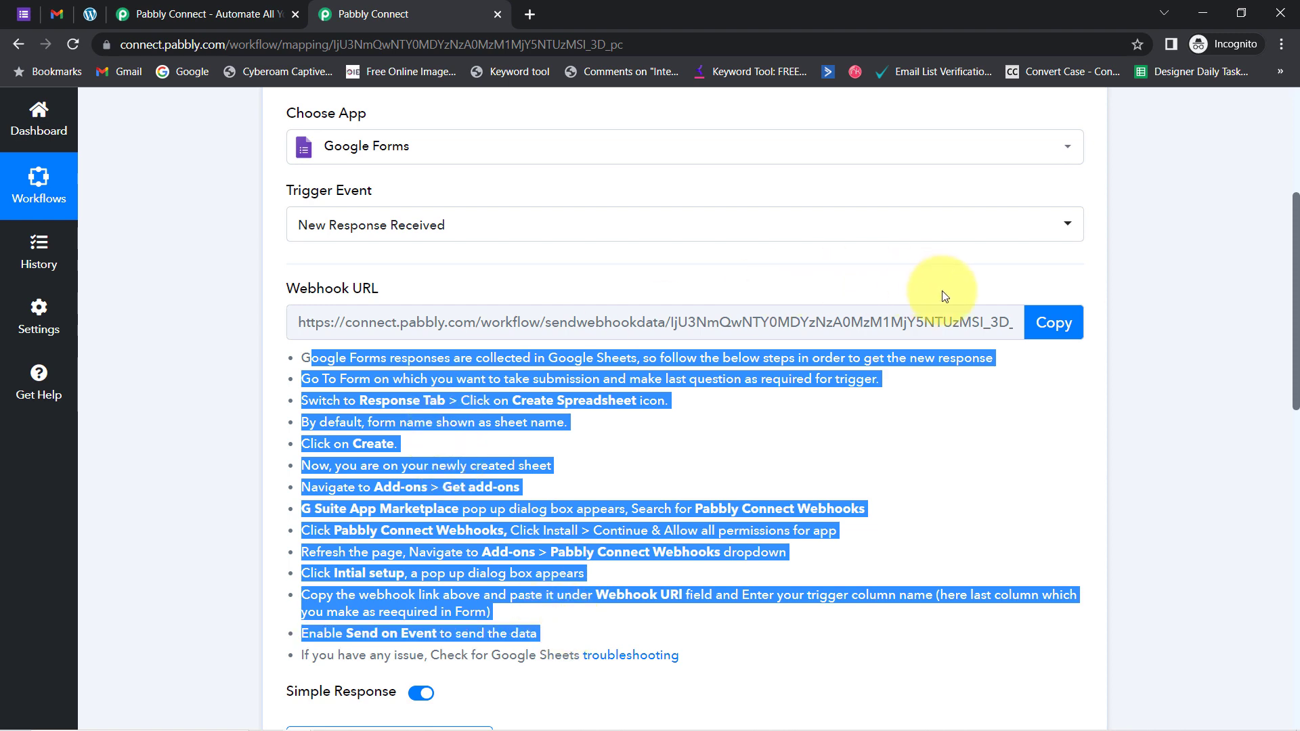
pyautogui.click(1054, 323)
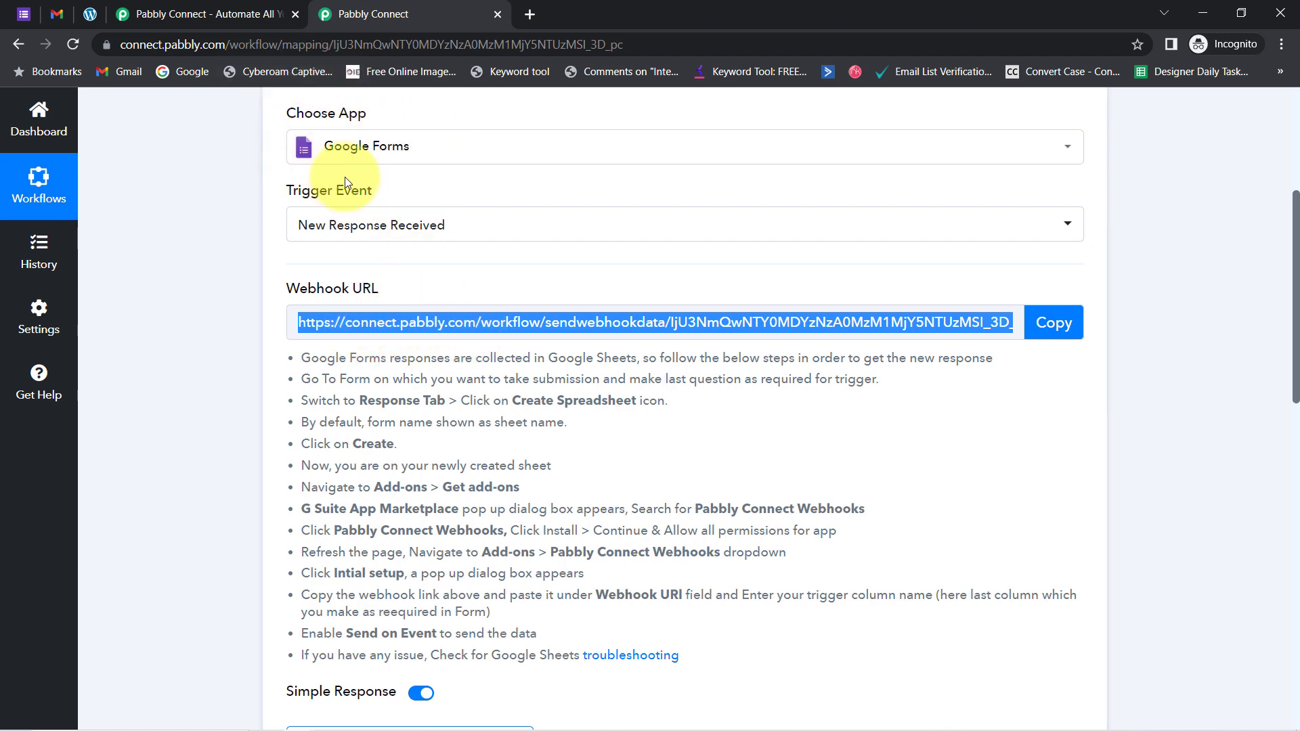
# Switch to the File Sending Form in Google Forms and open its responses in the linked Google Sheets spreadsheet.
pyautogui.click(29, 18)
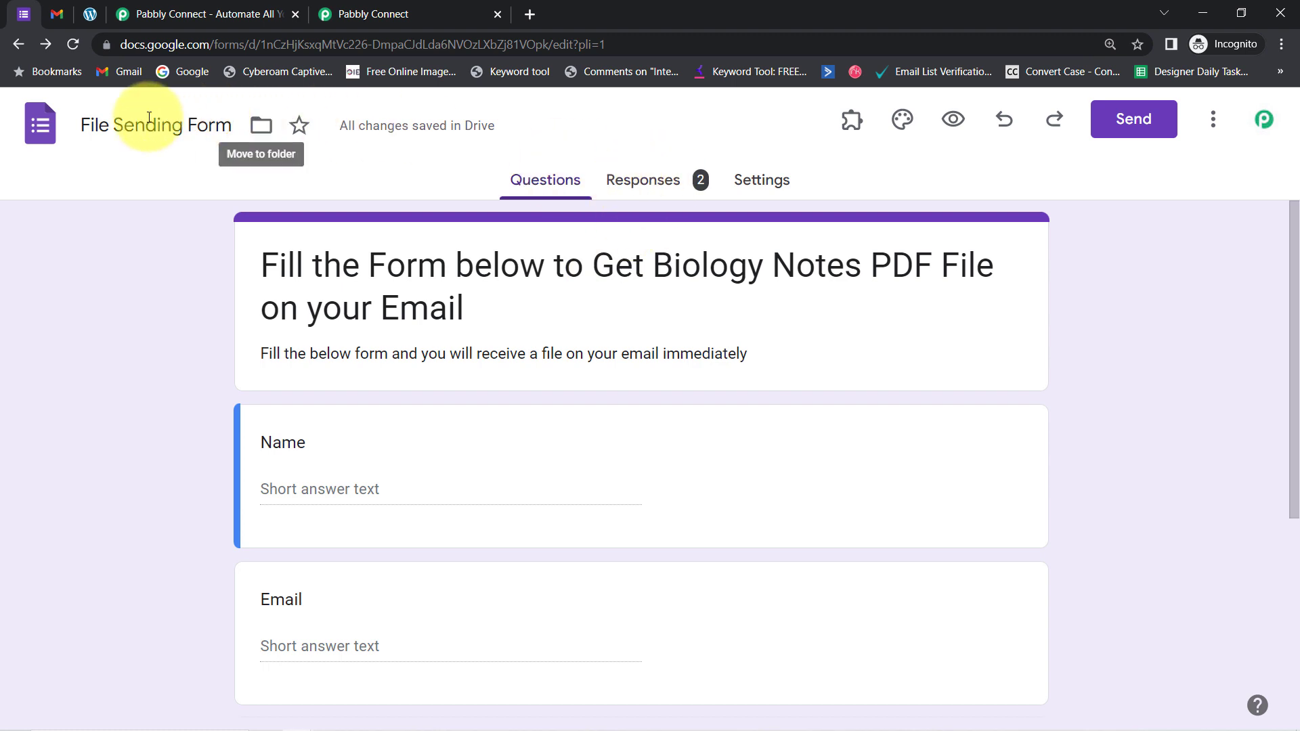
pyautogui.click(624, 188)
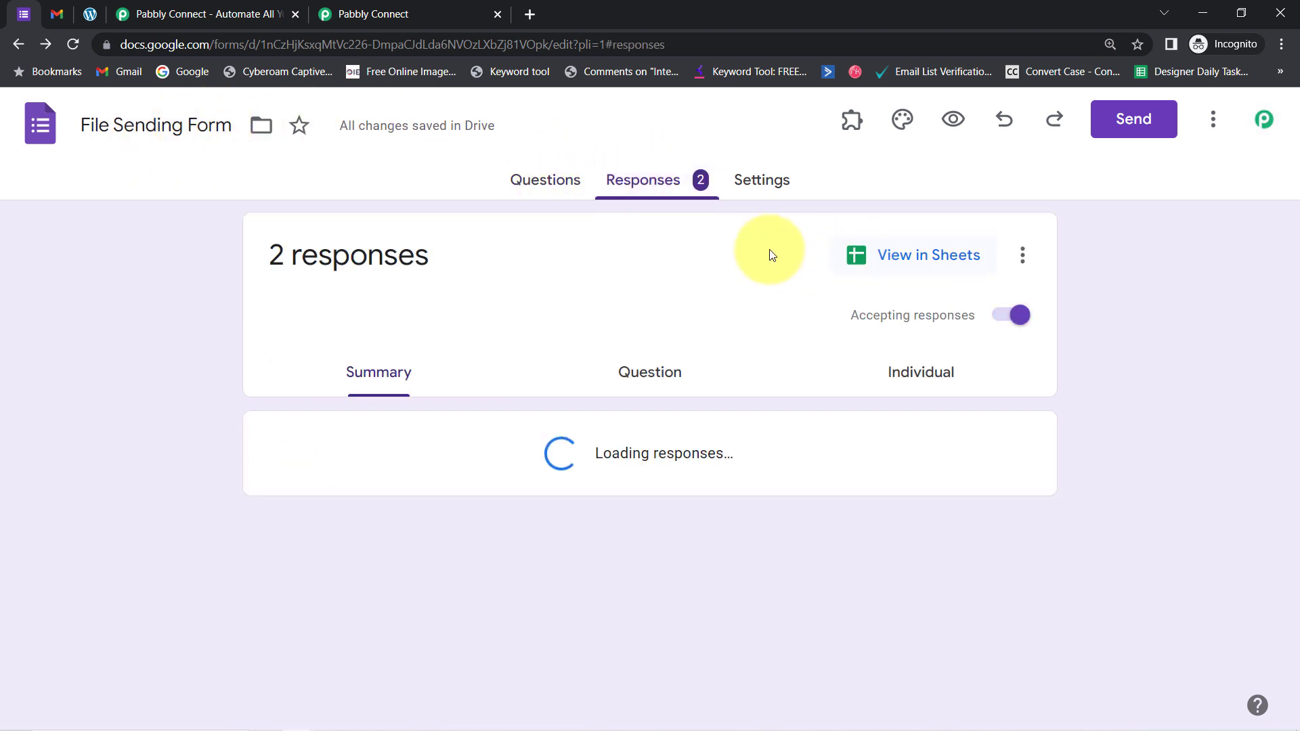
pyautogui.click(888, 262)
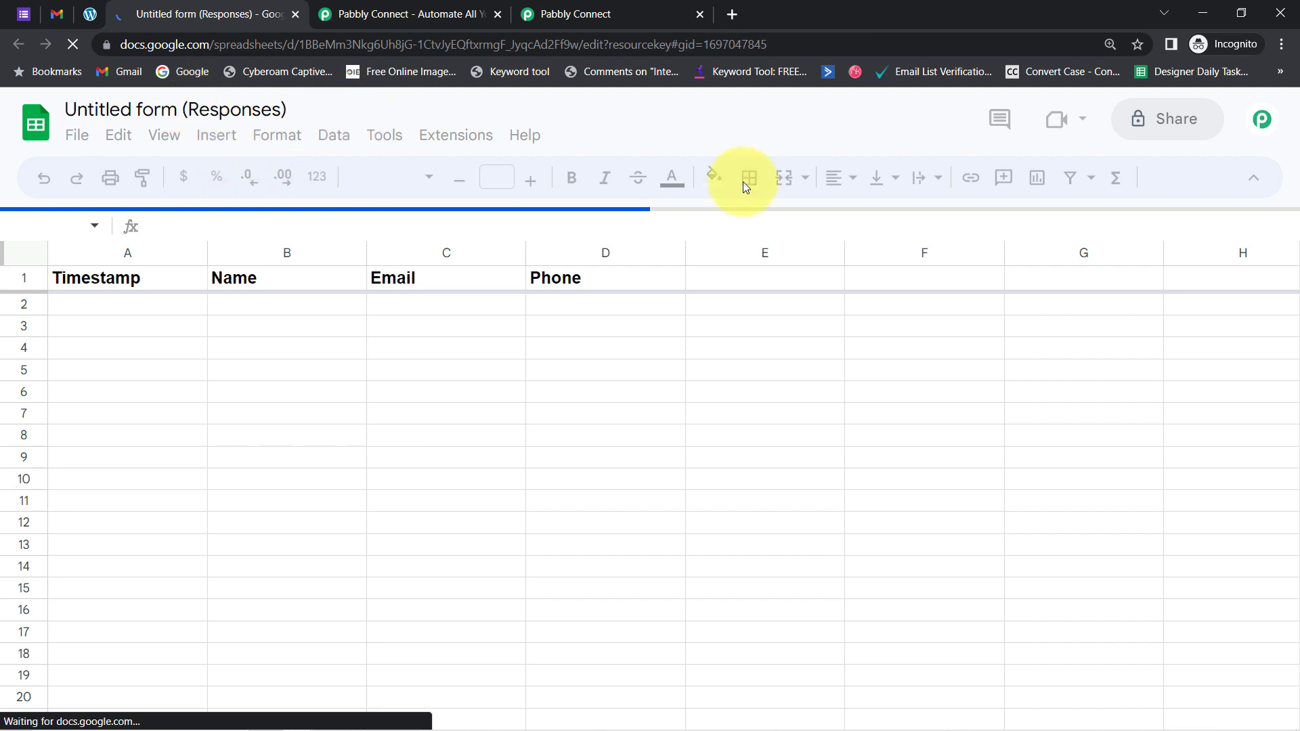
# Set the response spreadsheet's zoom to 125% and select cell B5.
pyautogui.click(1282, 46)
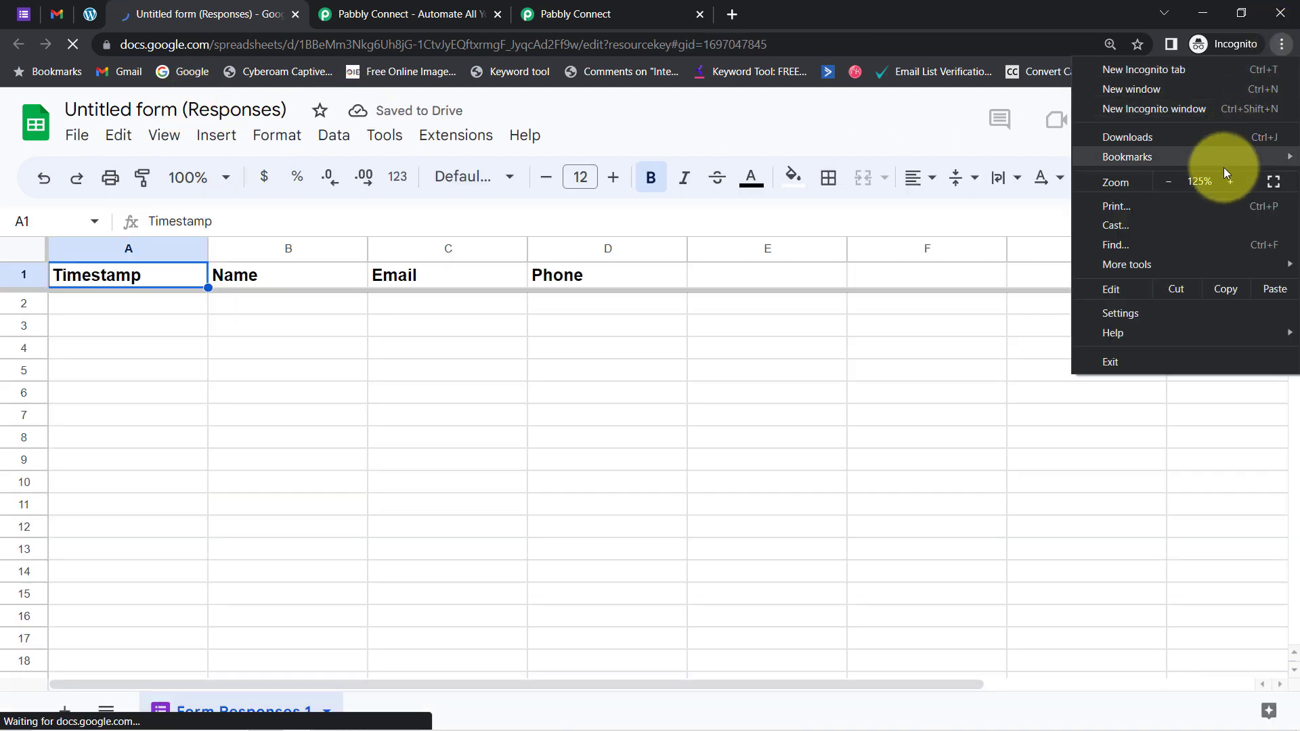
pyautogui.click(222, 183)
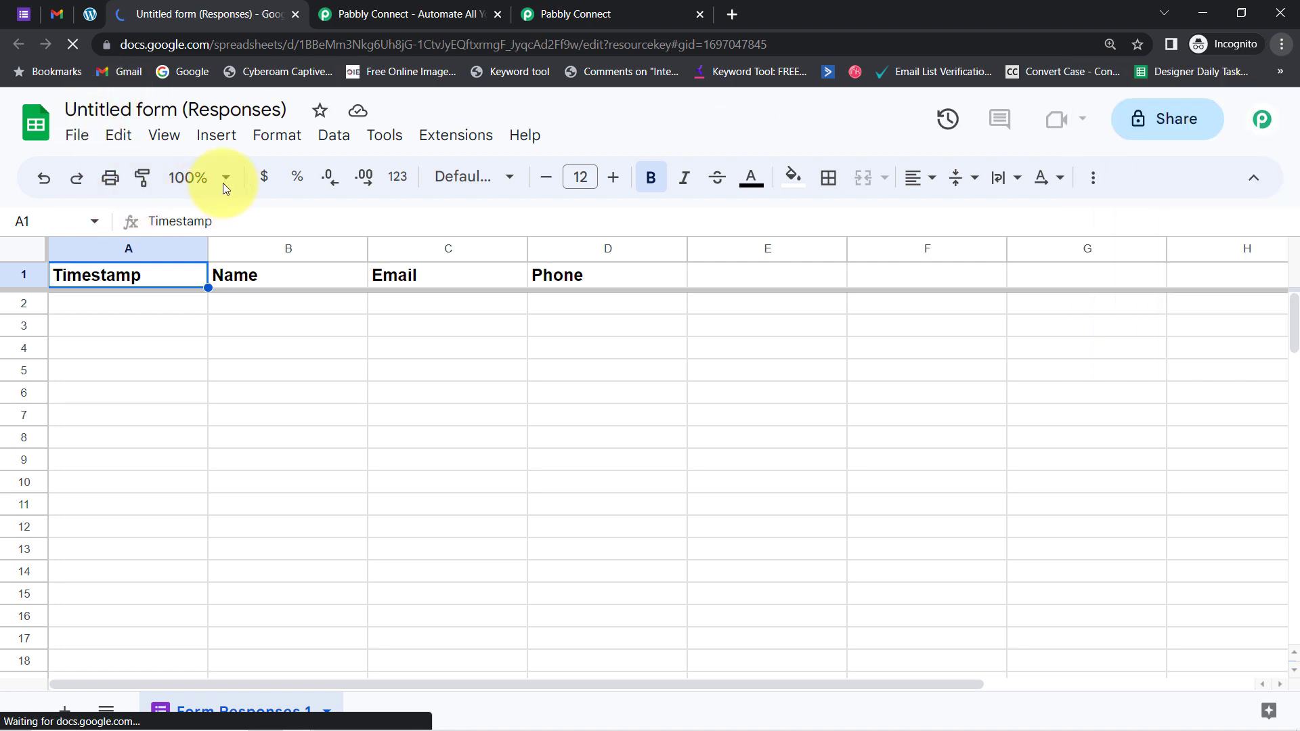
pyautogui.click(224, 180)
pyautogui.click(192, 354)
pyautogui.click(386, 401)
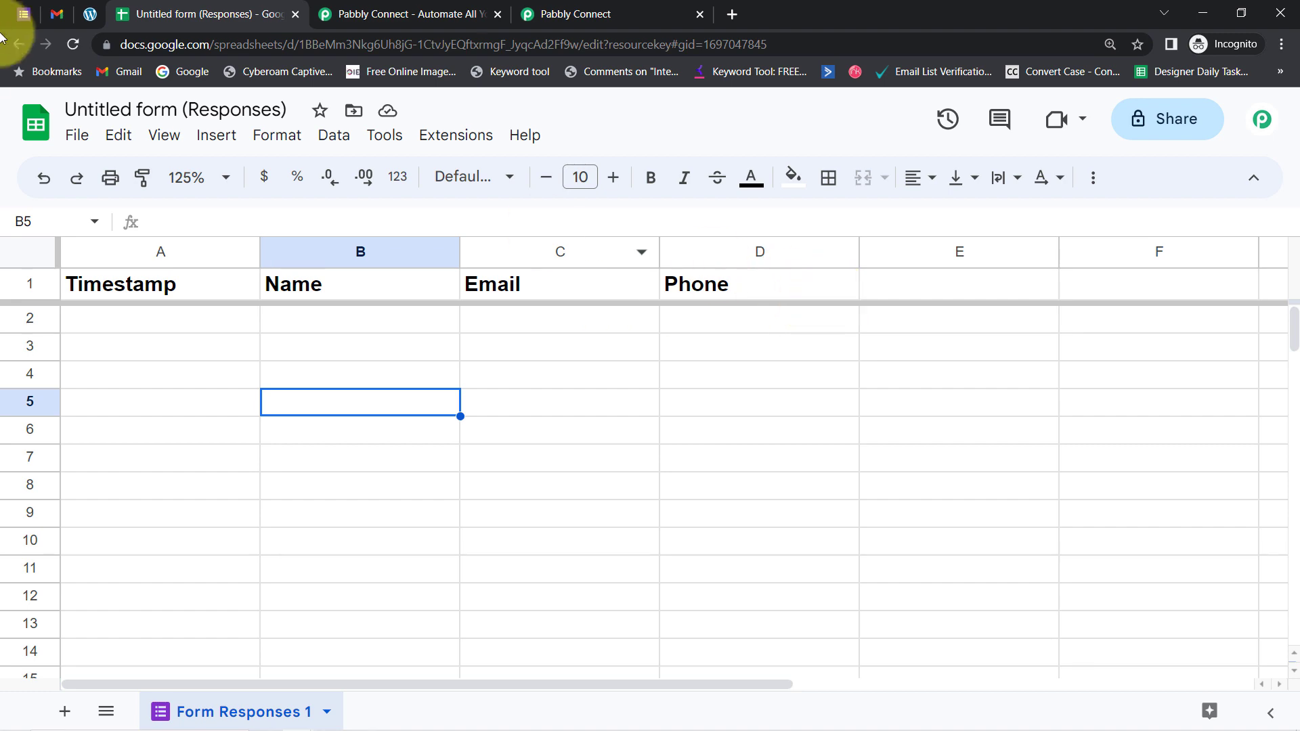
# Review the File Sending Form's questions and title in Google Forms, and compare them with the response spreadsheet's columns.
pyautogui.moveTo(23, 14); pyautogui.dragTo(76, 15)
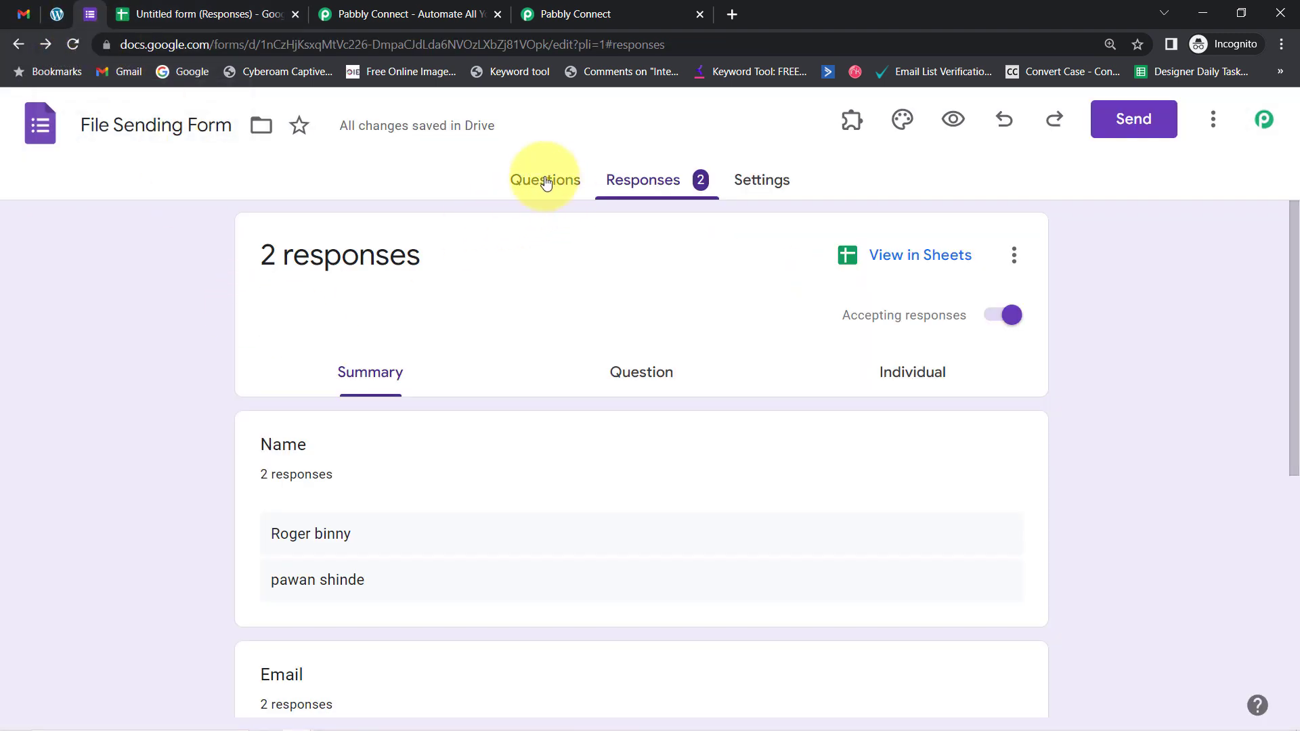
pyautogui.click(561, 196)
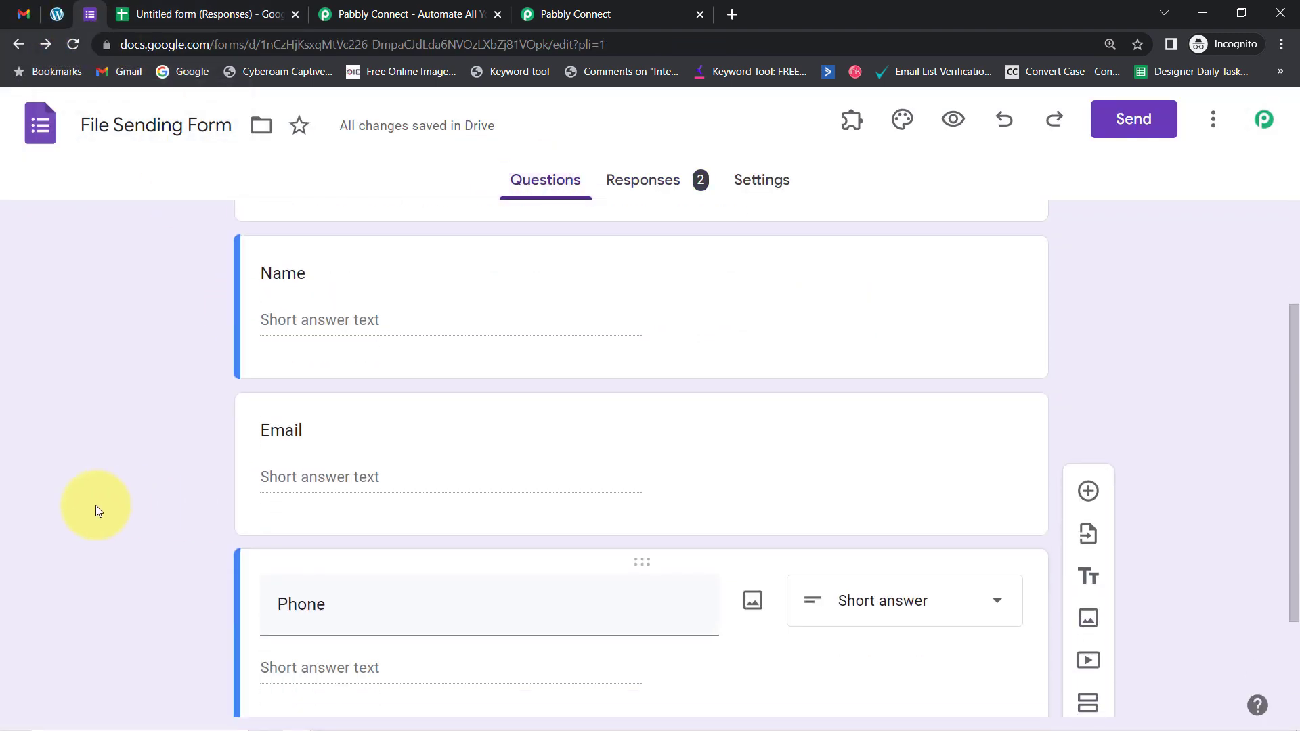
pyautogui.scroll(5, 102, 462)
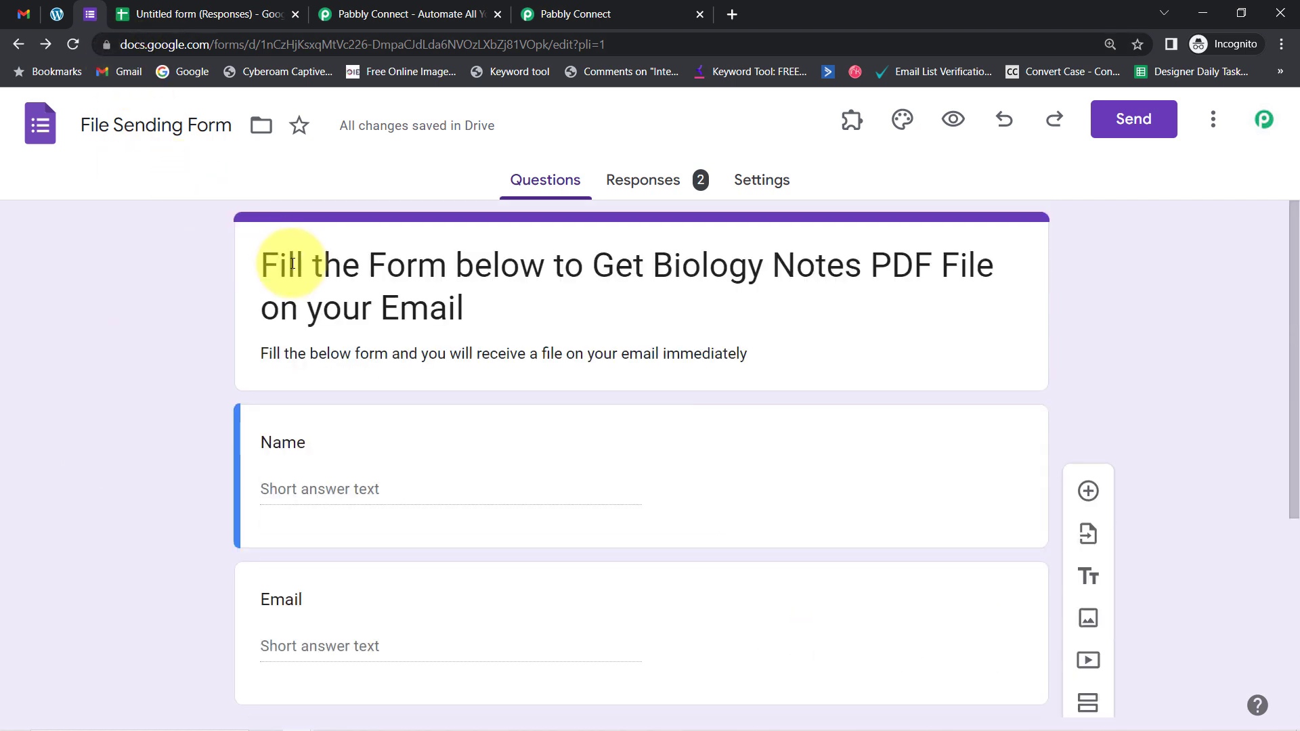
pyautogui.moveTo(273, 263); pyautogui.dragTo(644, 266)
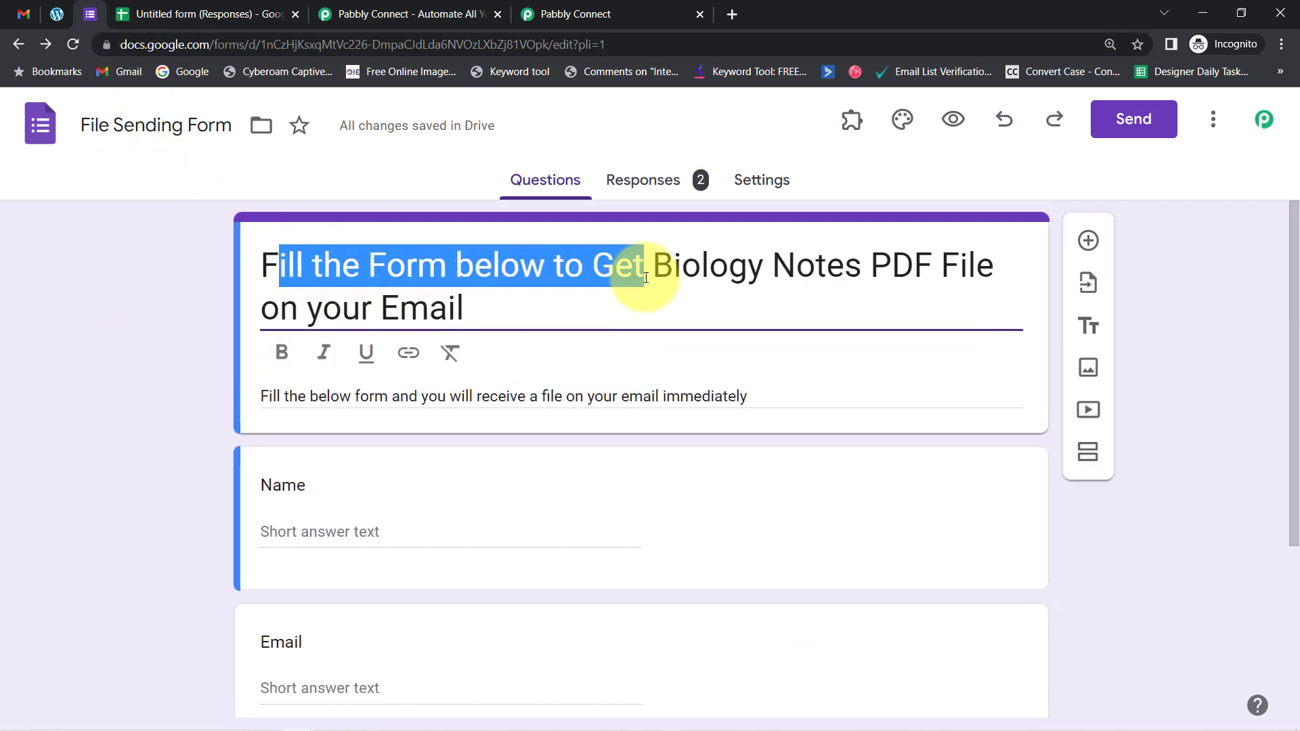
pyautogui.click(644, 266)
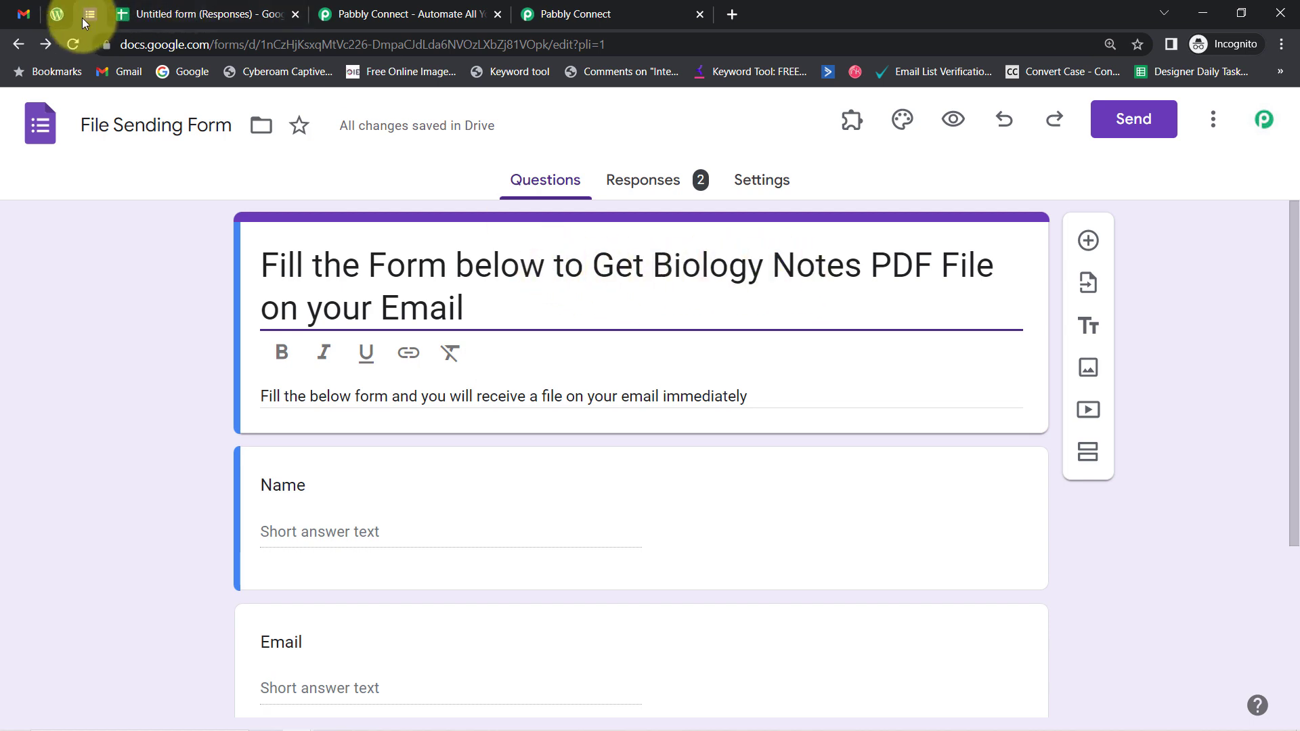
pyautogui.click(169, 13)
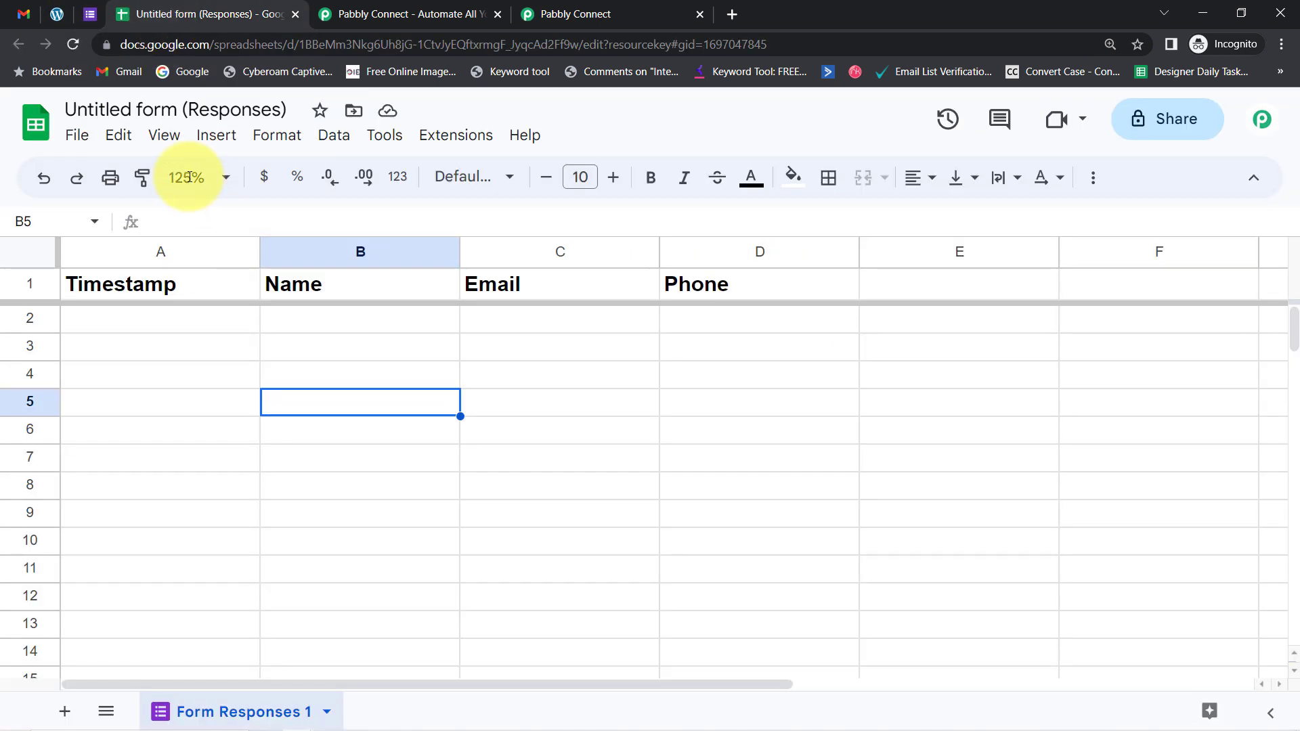
# Open the File Sending Form's preview and submit a test response with a dummy name, email address and phone number.
pyautogui.click(88, 21)
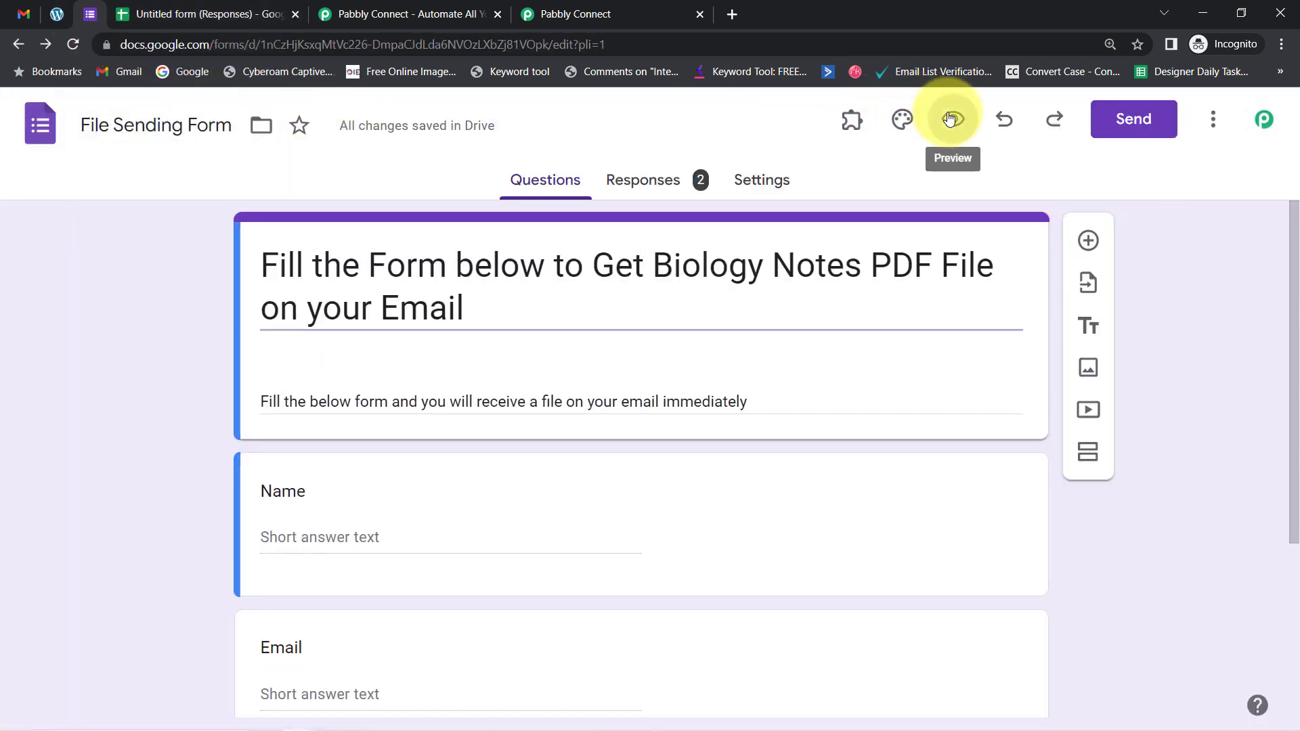
pyautogui.click(949, 118)
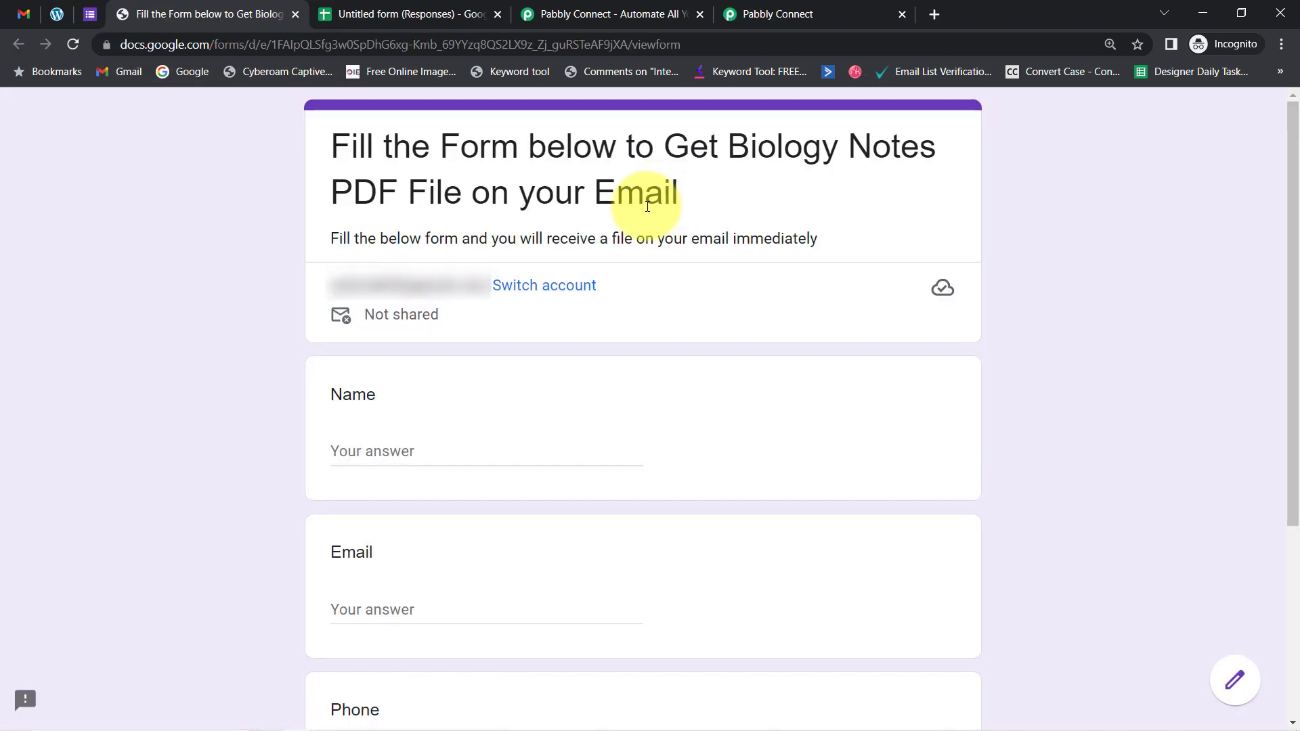
pyautogui.moveTo(1295, 155); pyautogui.dragTo(1294, 291)
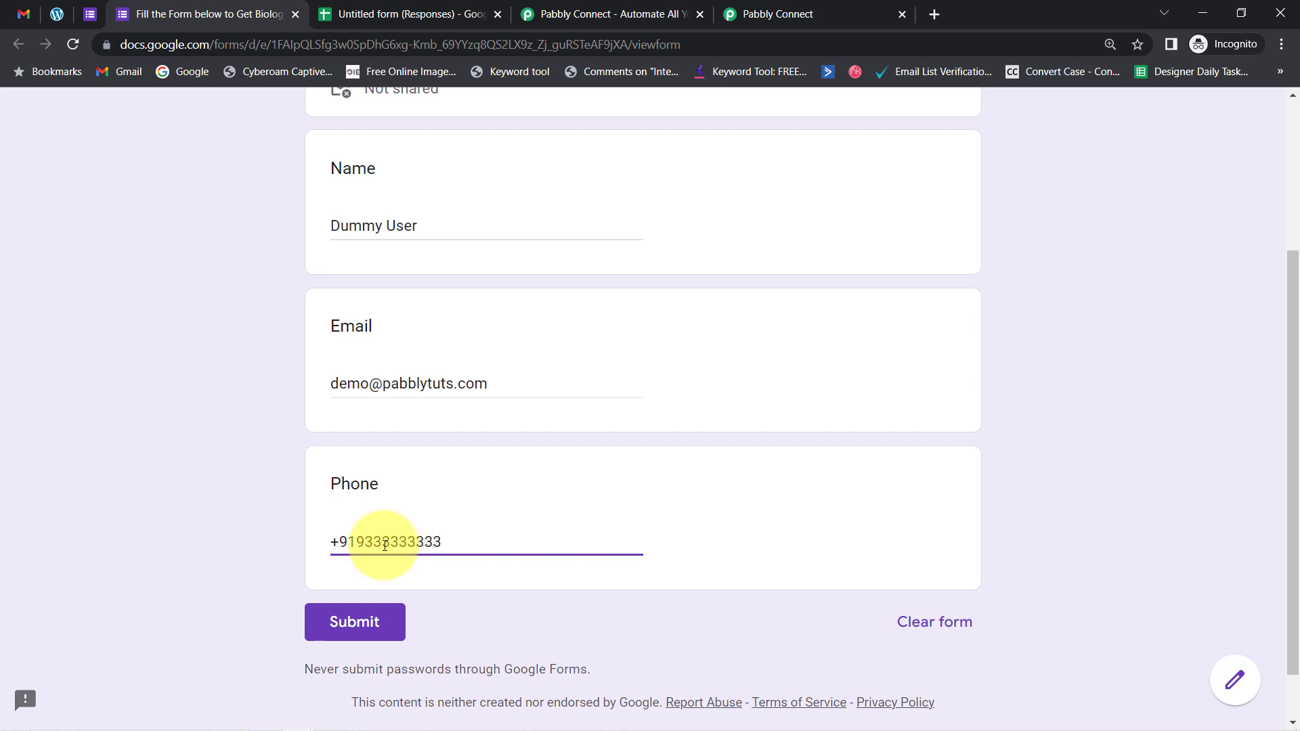
pyautogui.click(317, 631)
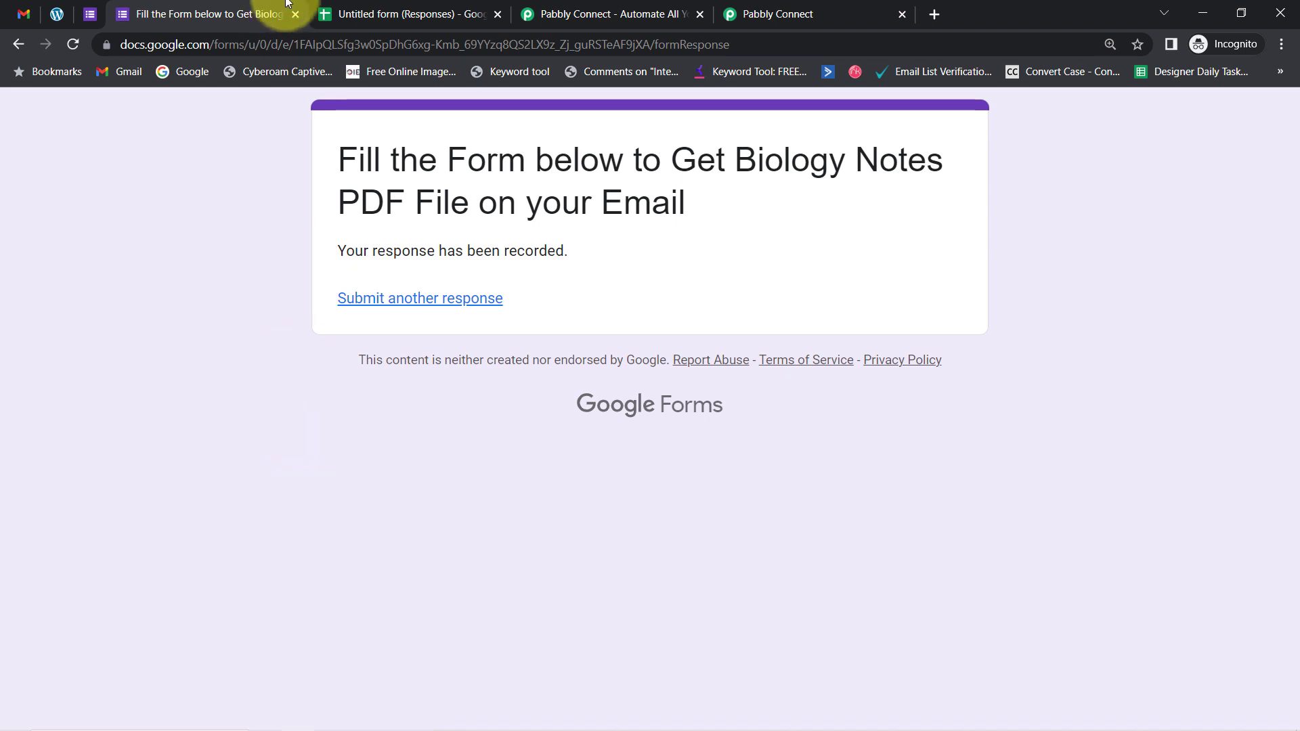
# Return to the response spreadsheet in Google Sheets and left-align all cells of the Form Responses 1 sheet.
pyautogui.click(335, 13)
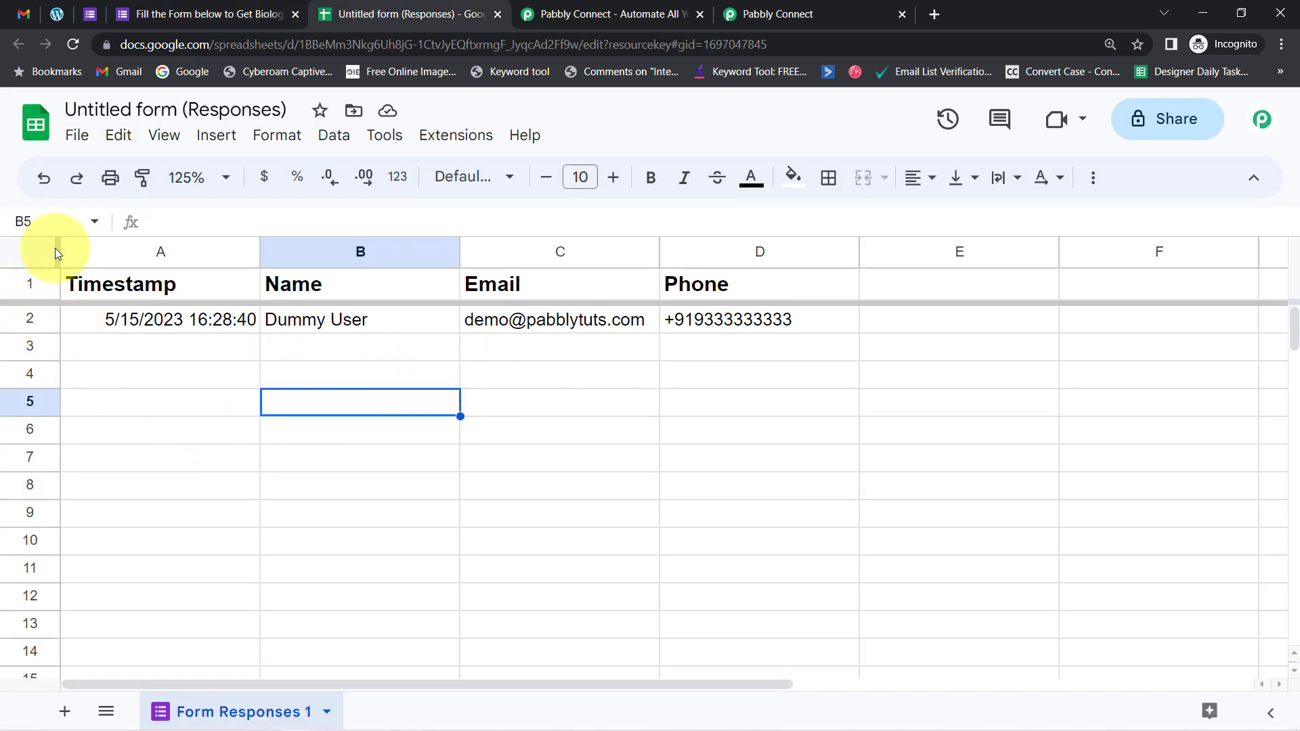
pyautogui.click(14, 253)
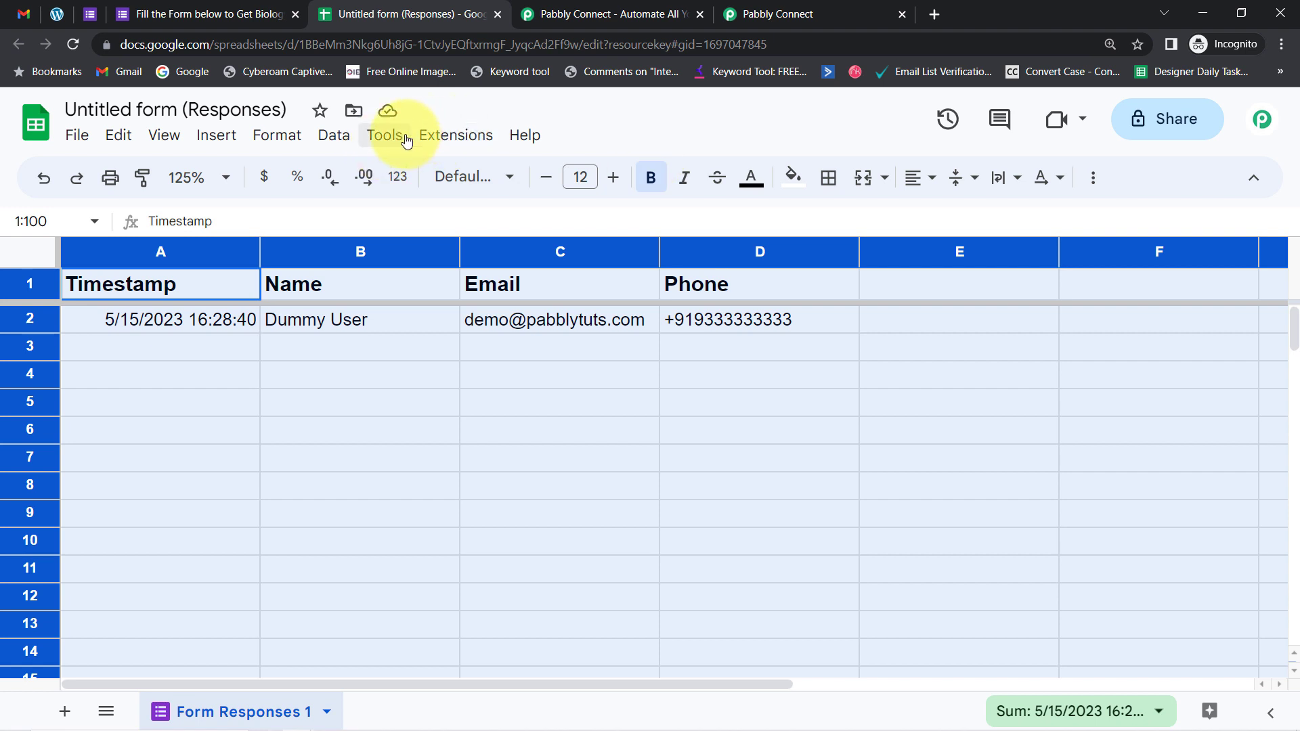
pyautogui.click(916, 179)
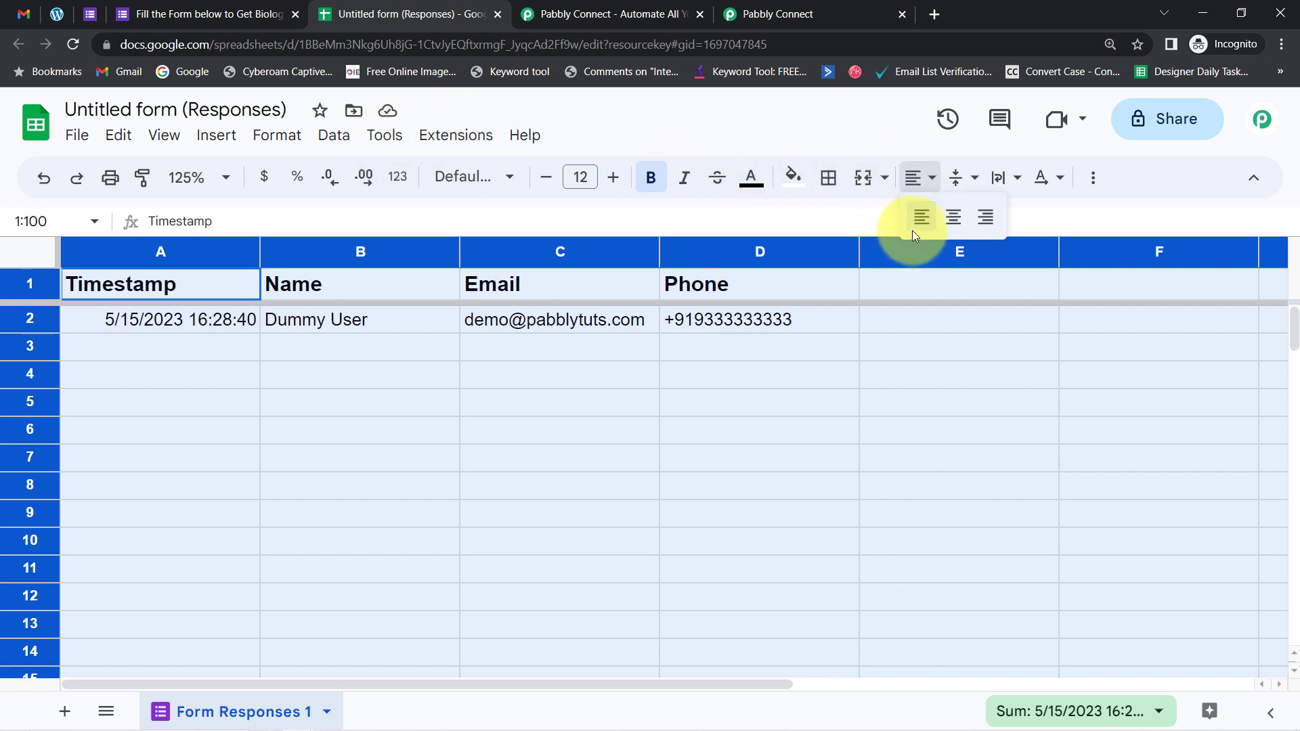
pyautogui.hotkey('ctrl', 'shift', 'l')
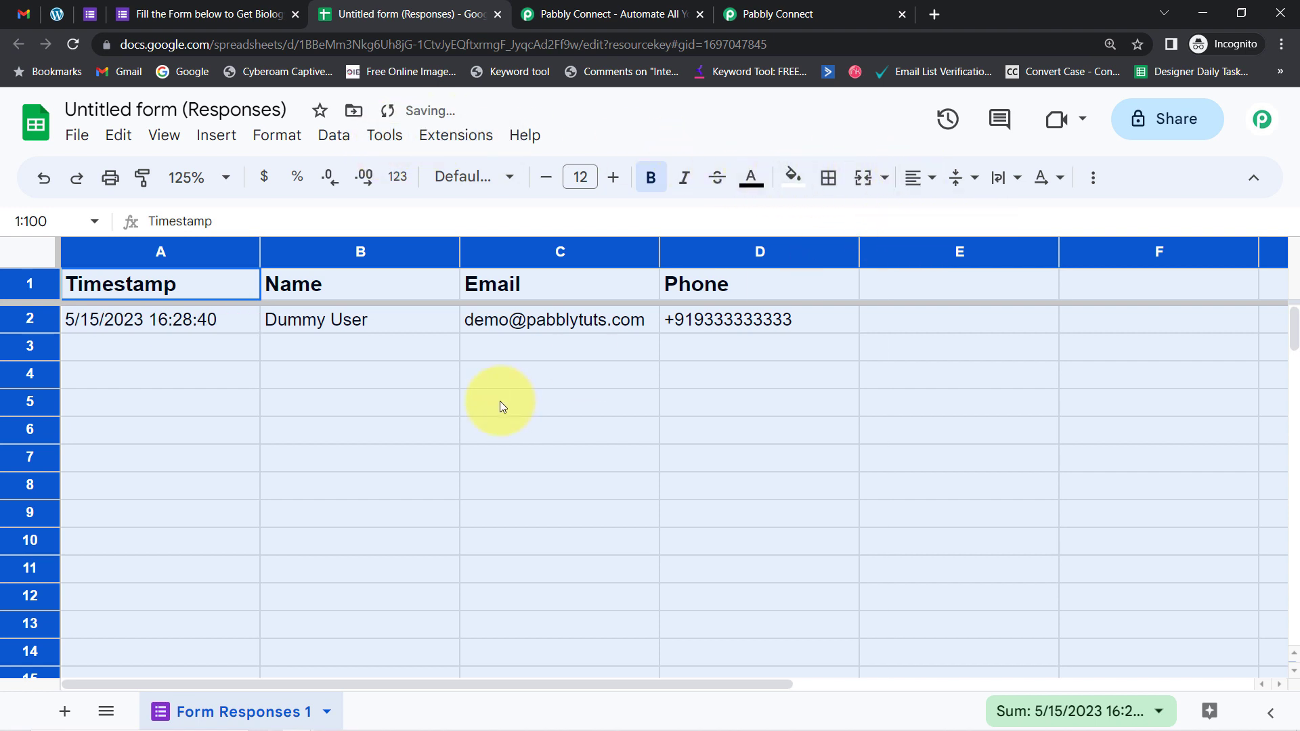
# Look up the Pabbly Connect Webhooks add-on in the Google Workspace Marketplace and close the marketplace.
pyautogui.click(452, 135)
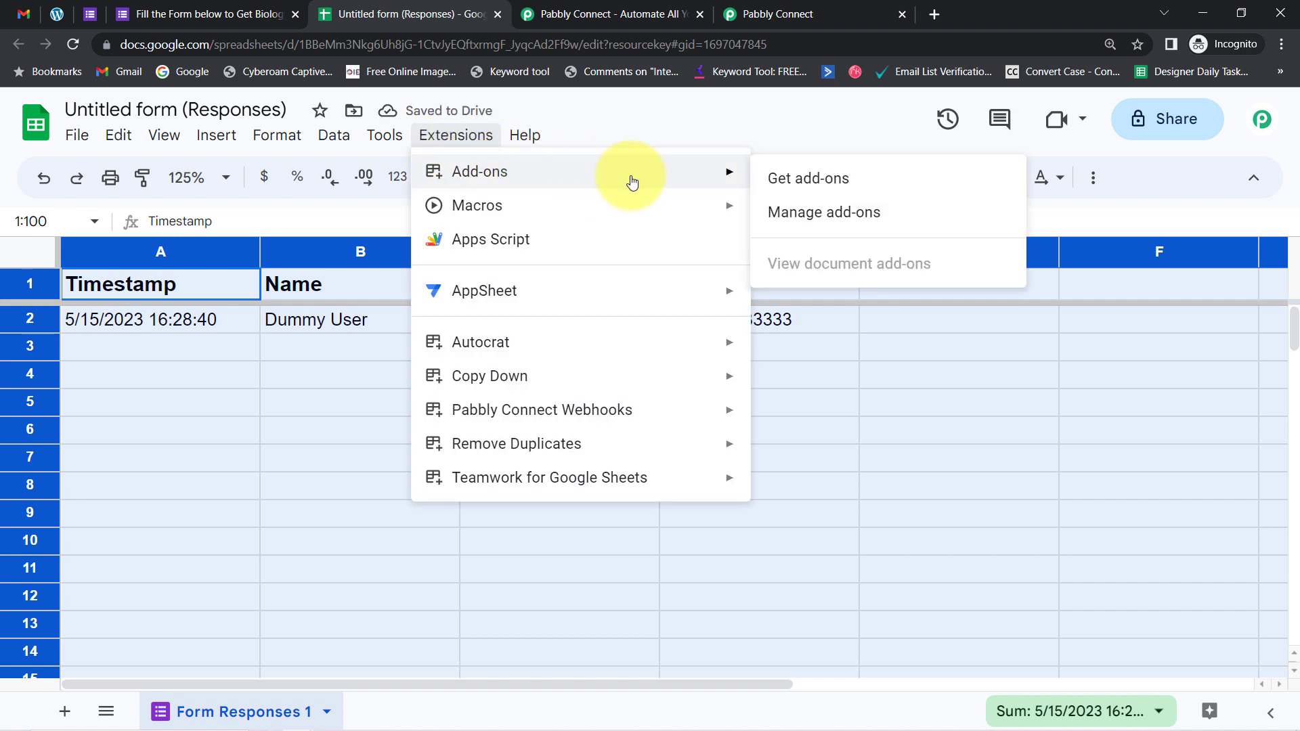
pyautogui.click(777, 180)
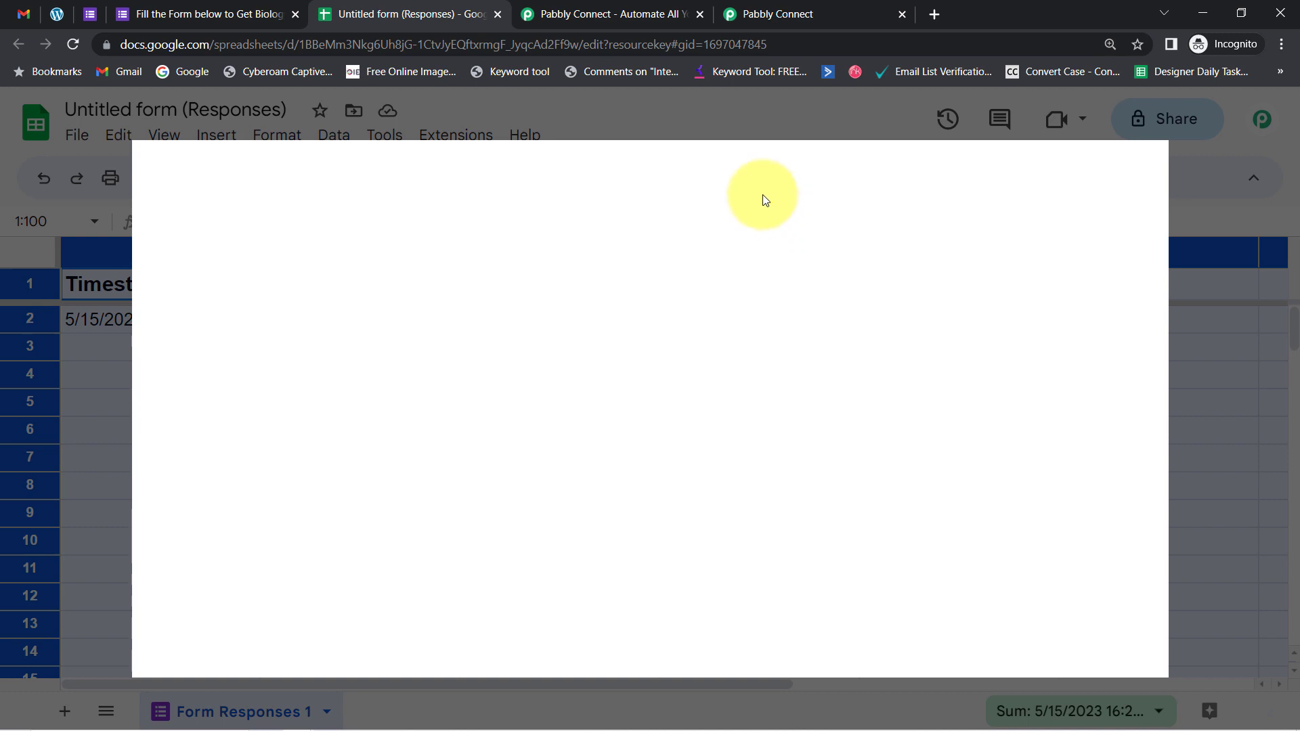
pyautogui.write('pab')
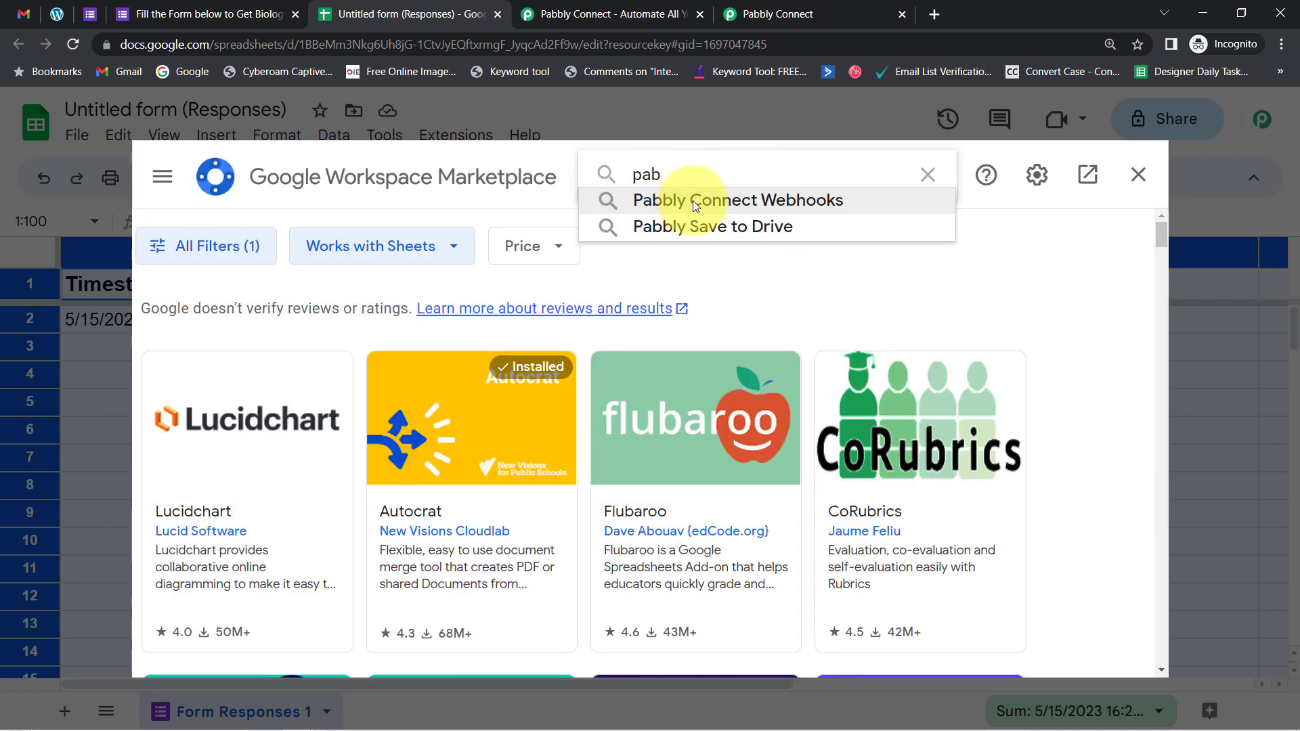
pyautogui.click(689, 202)
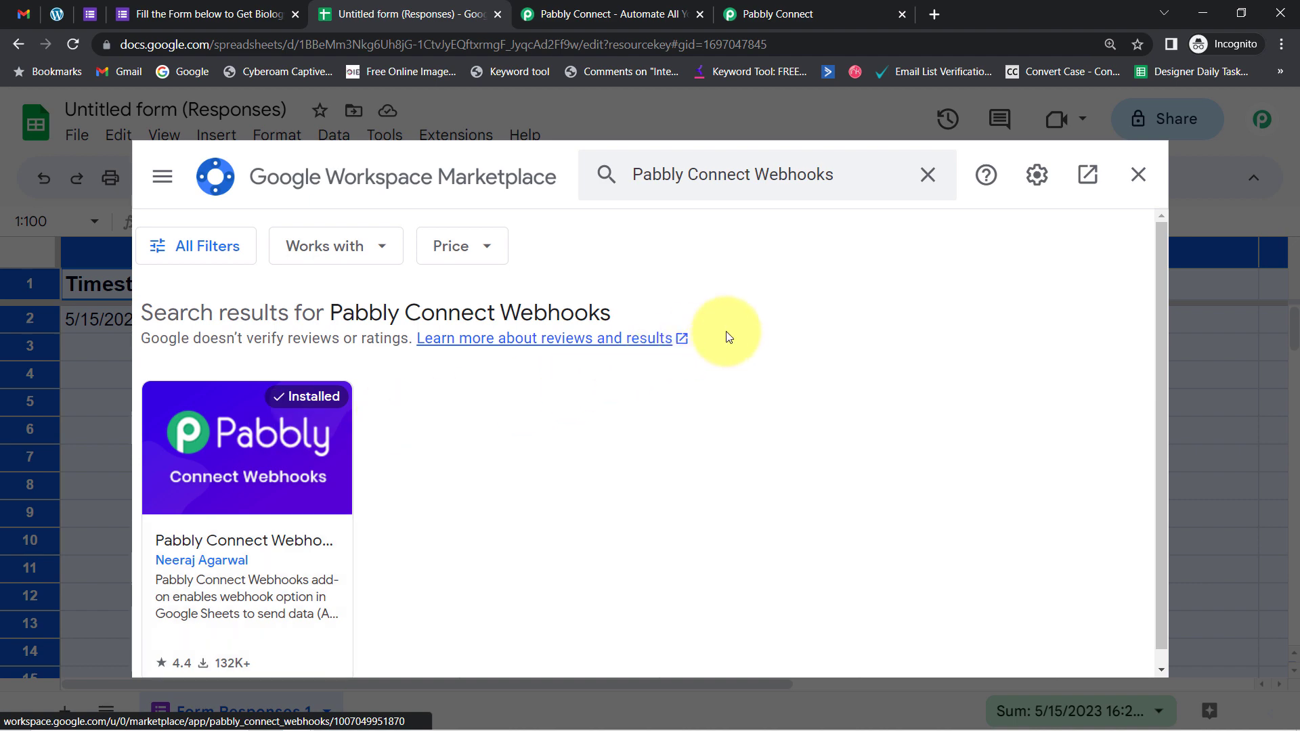
pyautogui.click(1139, 175)
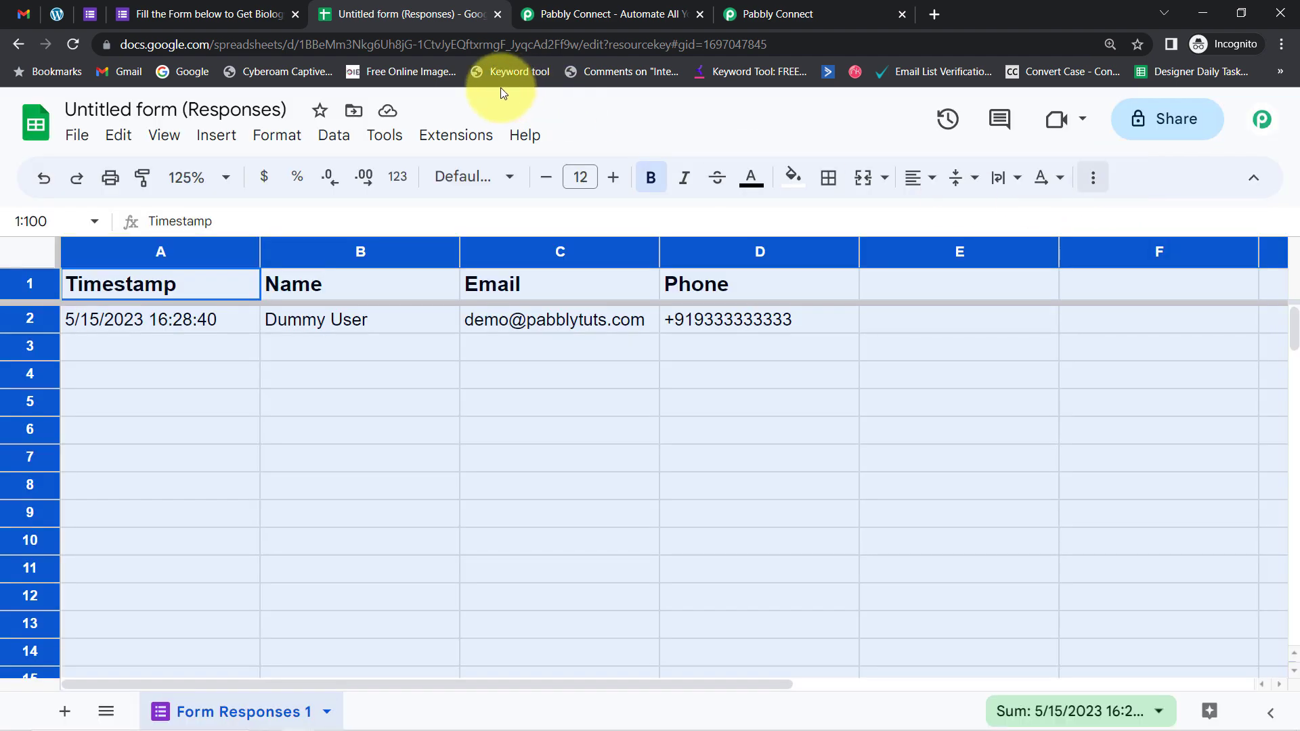
# Open the Initial Setup of the Pabbly Connect Webhooks add-on and close the Pabbly Connect home page in the browser.
pyautogui.click(432, 143)
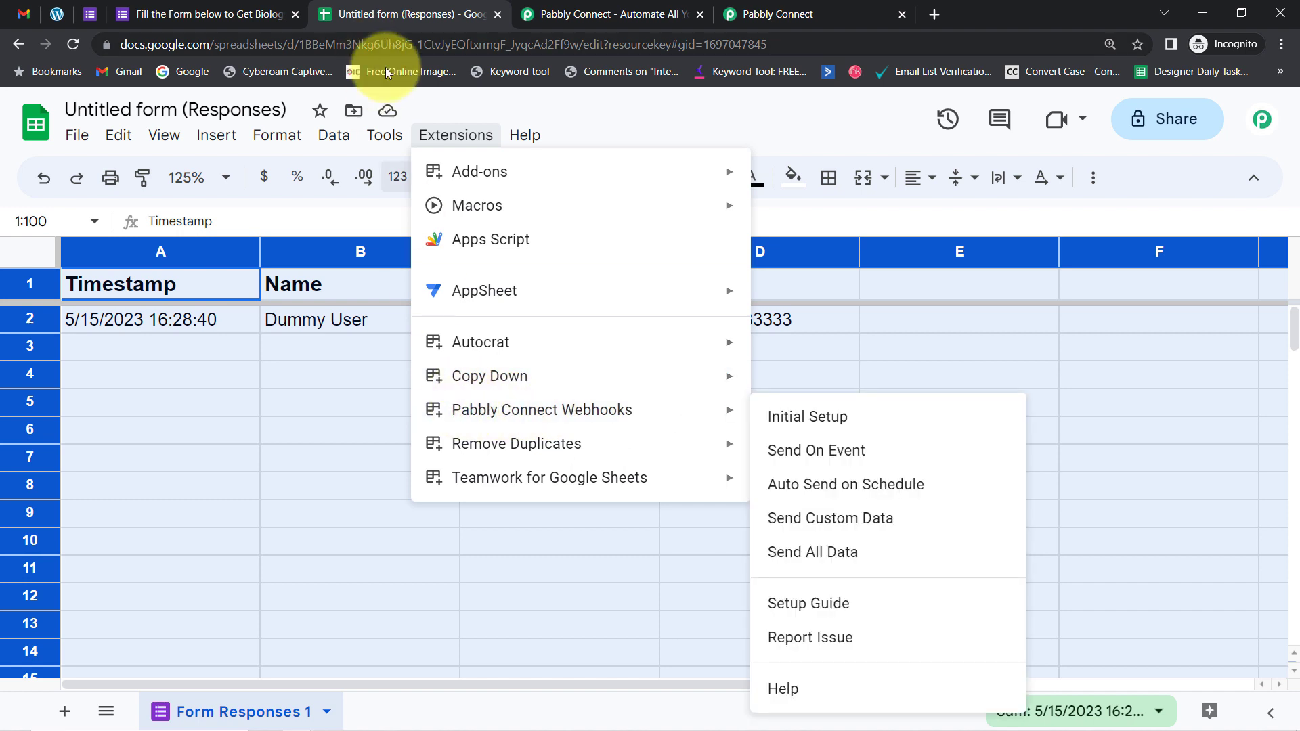
pyautogui.moveTo(523, 413)
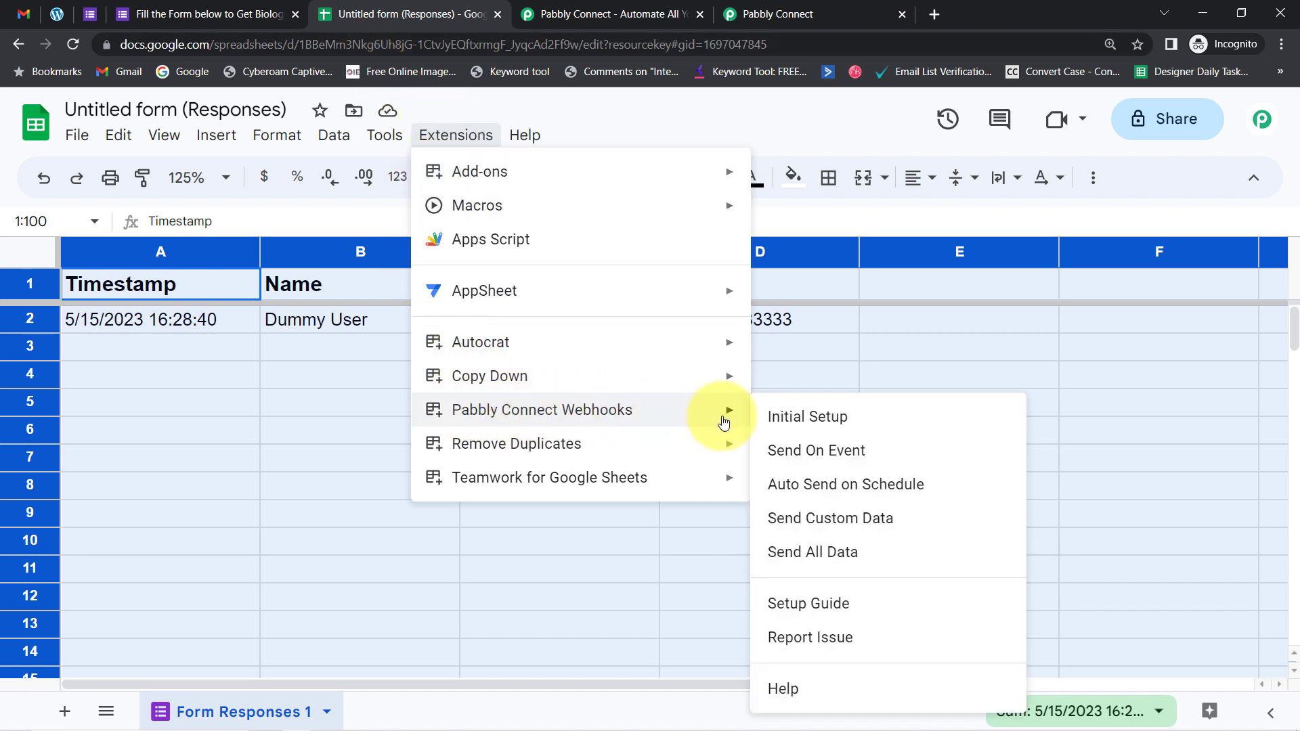
pyautogui.click(783, 417)
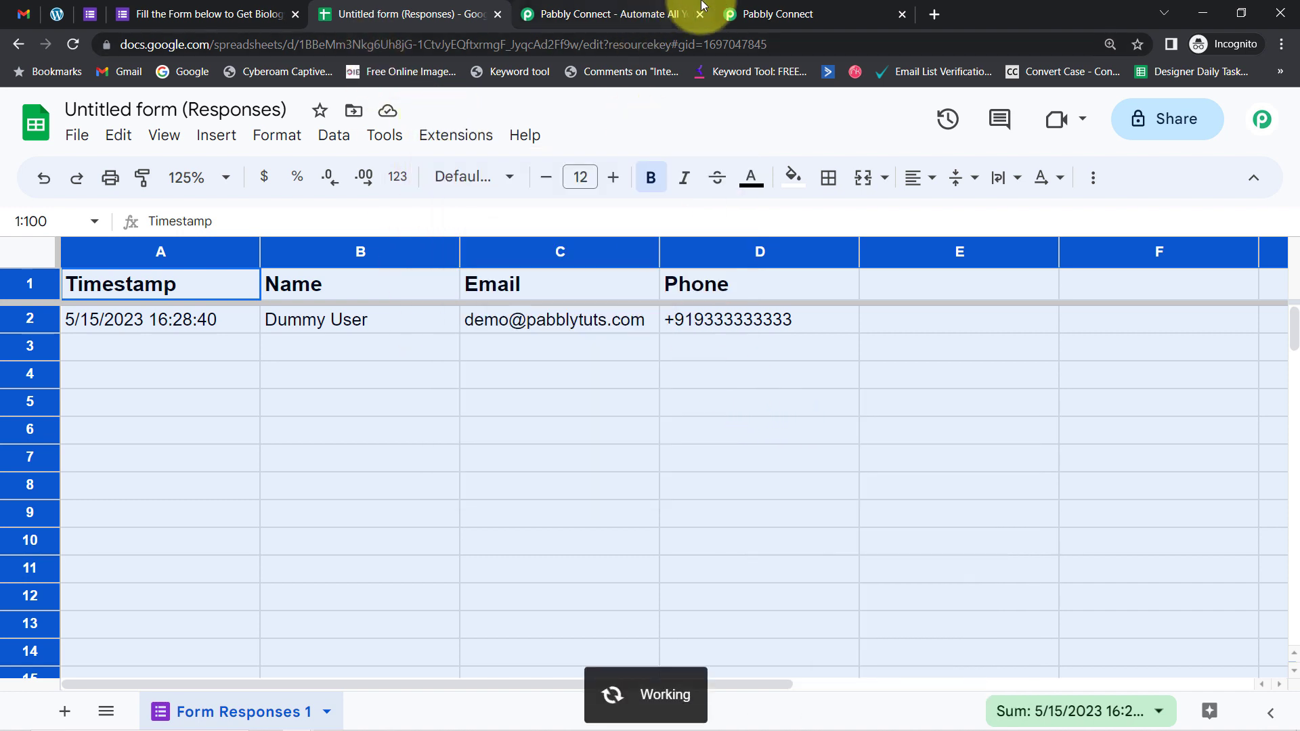
pyautogui.click(795, 13)
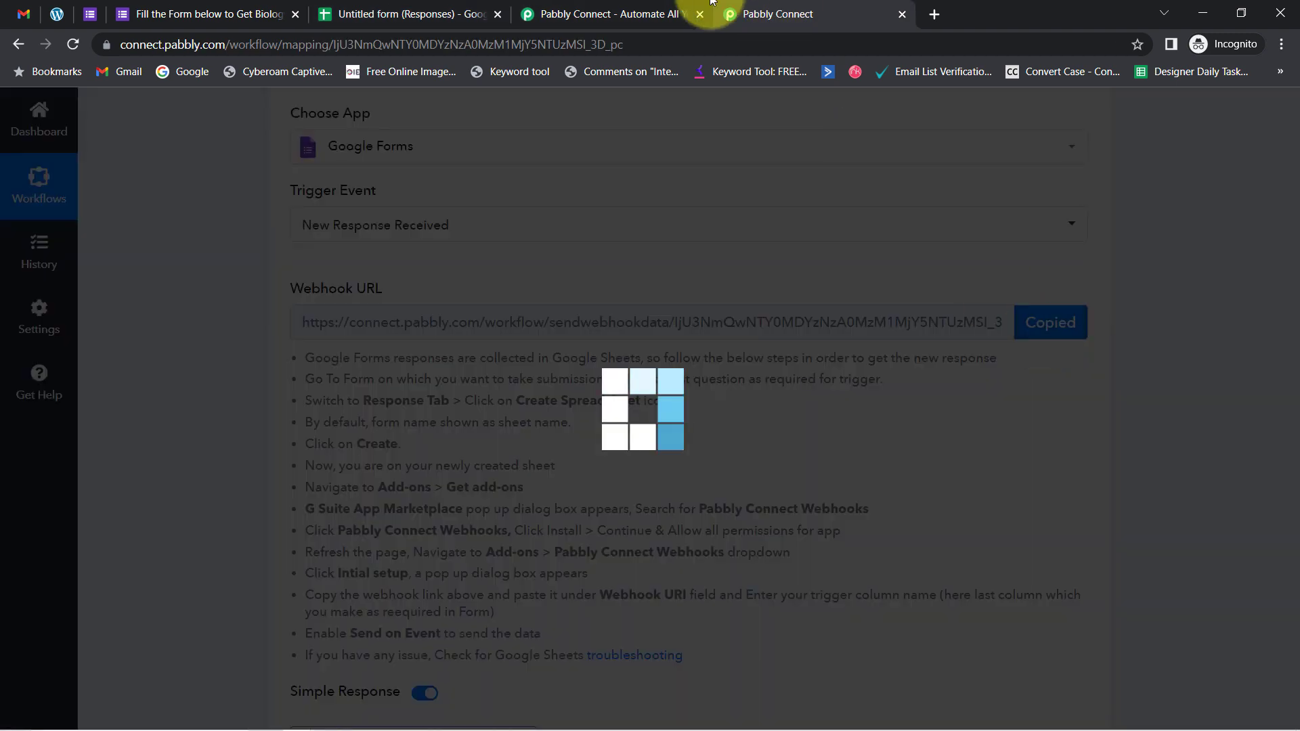
pyautogui.click(696, 15)
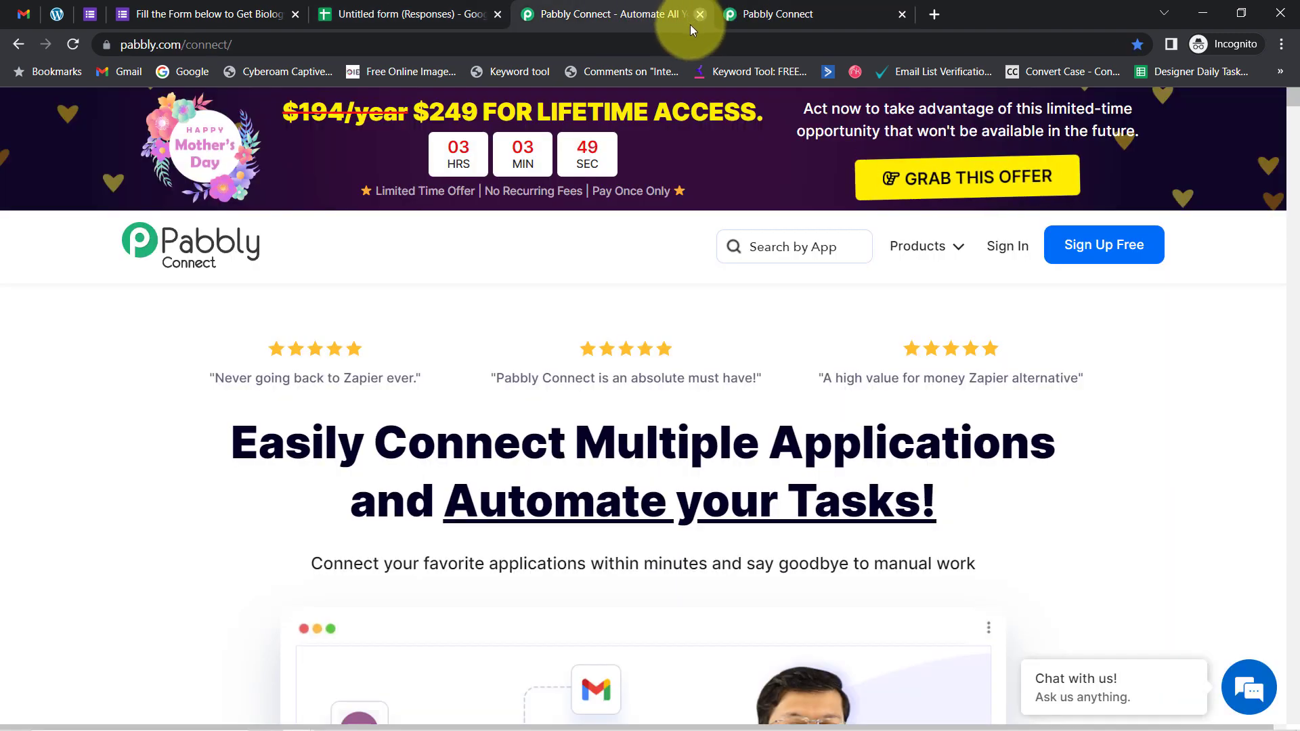
pyautogui.click(700, 14)
pyautogui.click(396, 14)
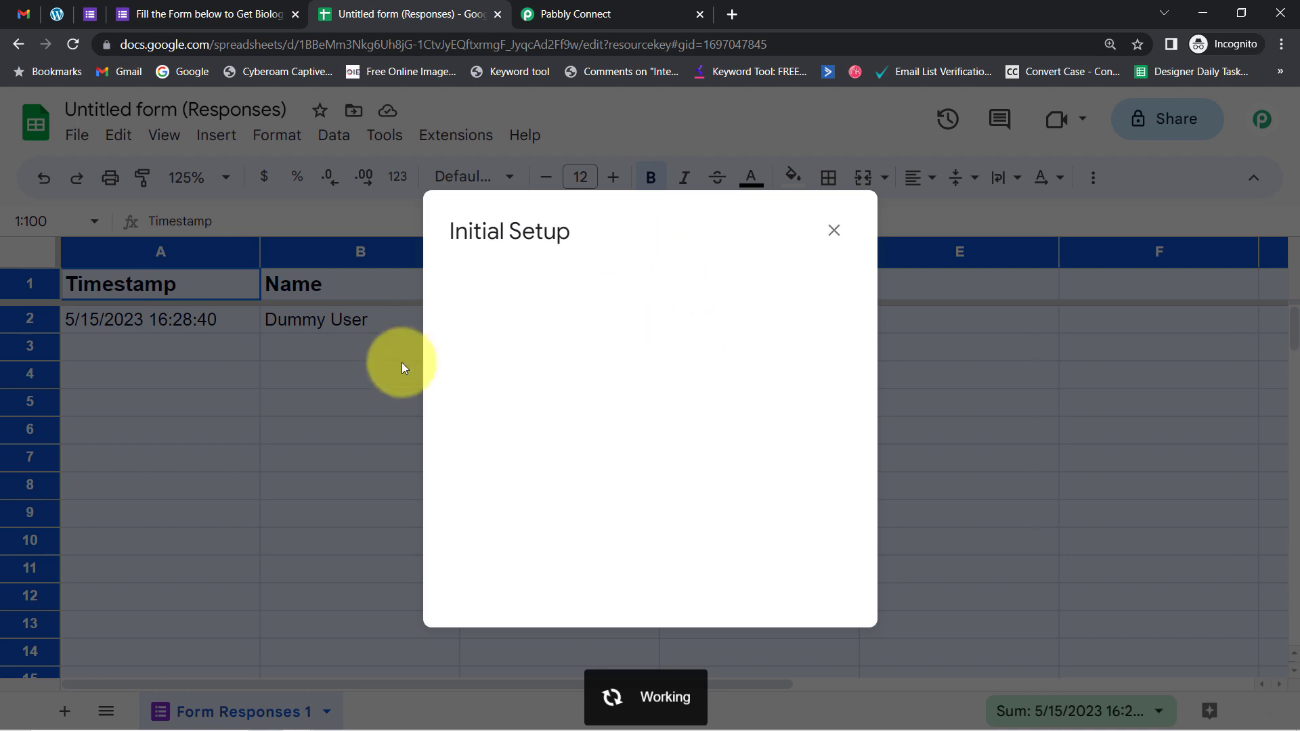
# Paste the copied webhook URL into the add-on's Initial Setup and read the explanation of the trigger column.
pyautogui.click(537, 394)
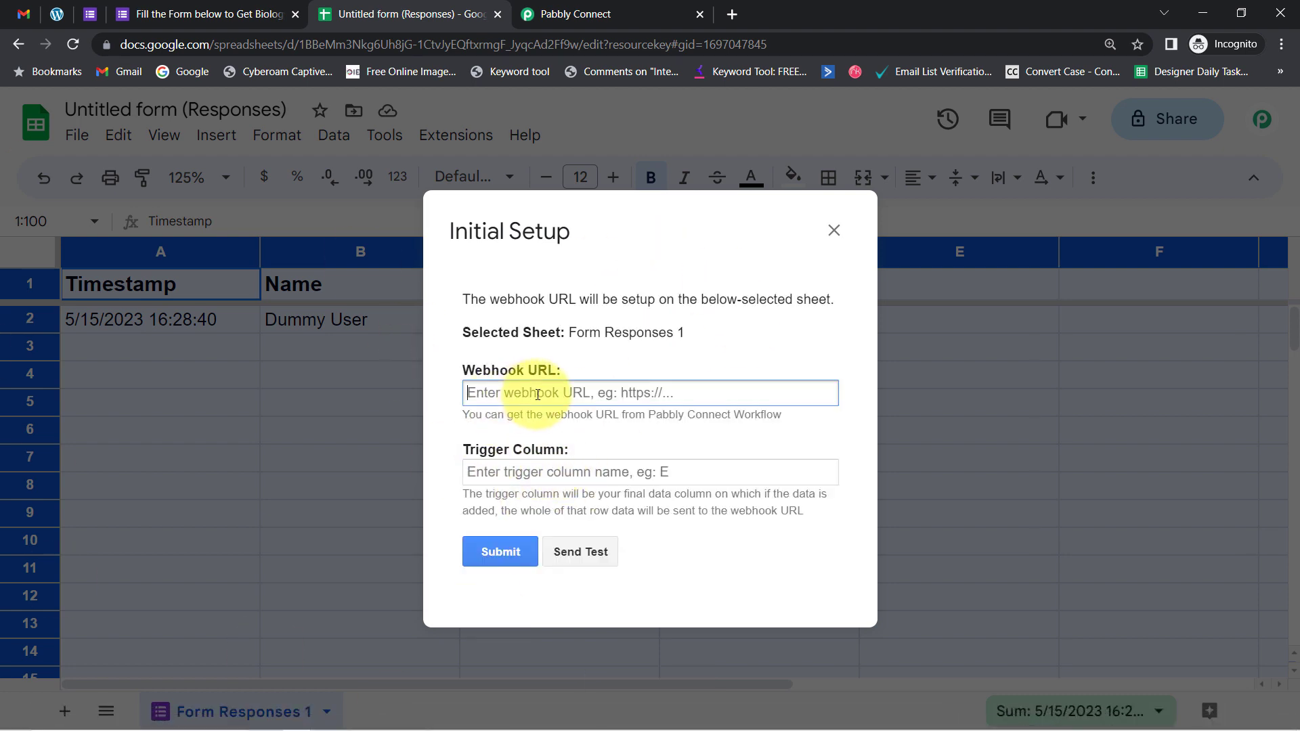
pyautogui.hotkey('ctrl', 'v')
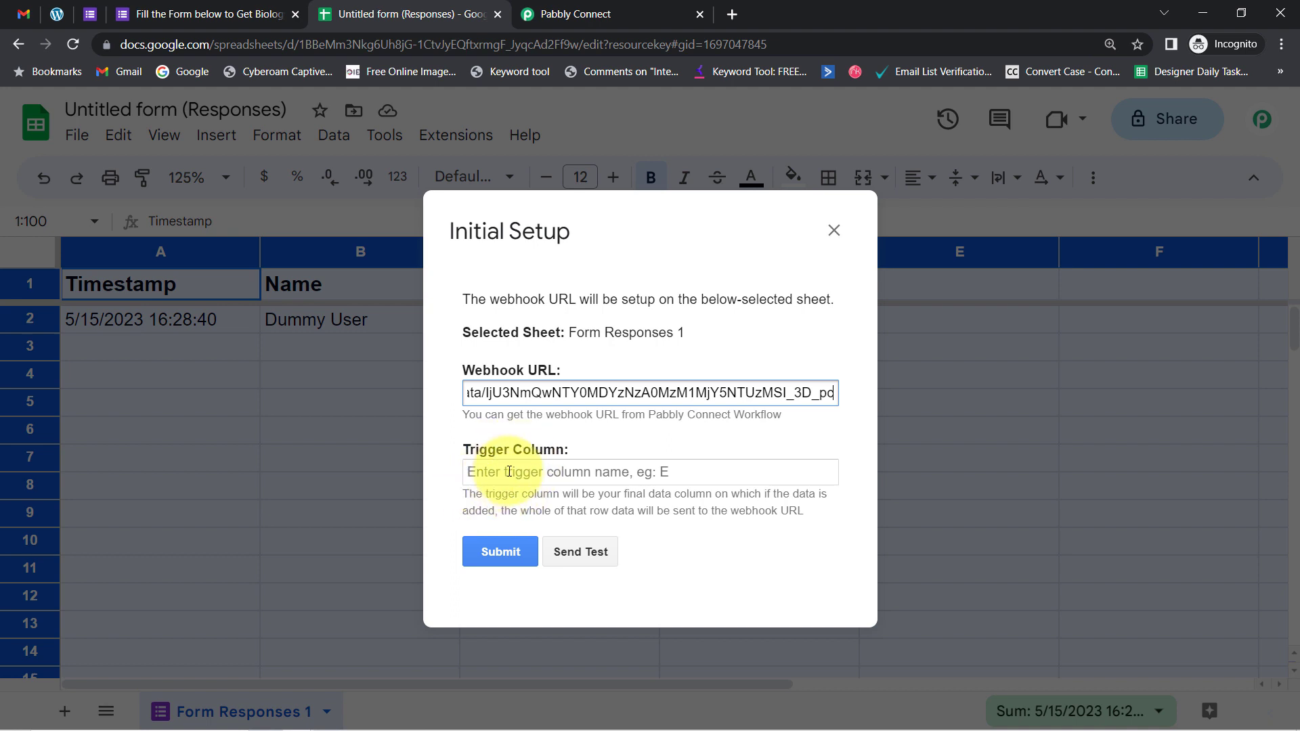
pyautogui.click(473, 489)
pyautogui.moveTo(472, 489); pyautogui.dragTo(779, 516)
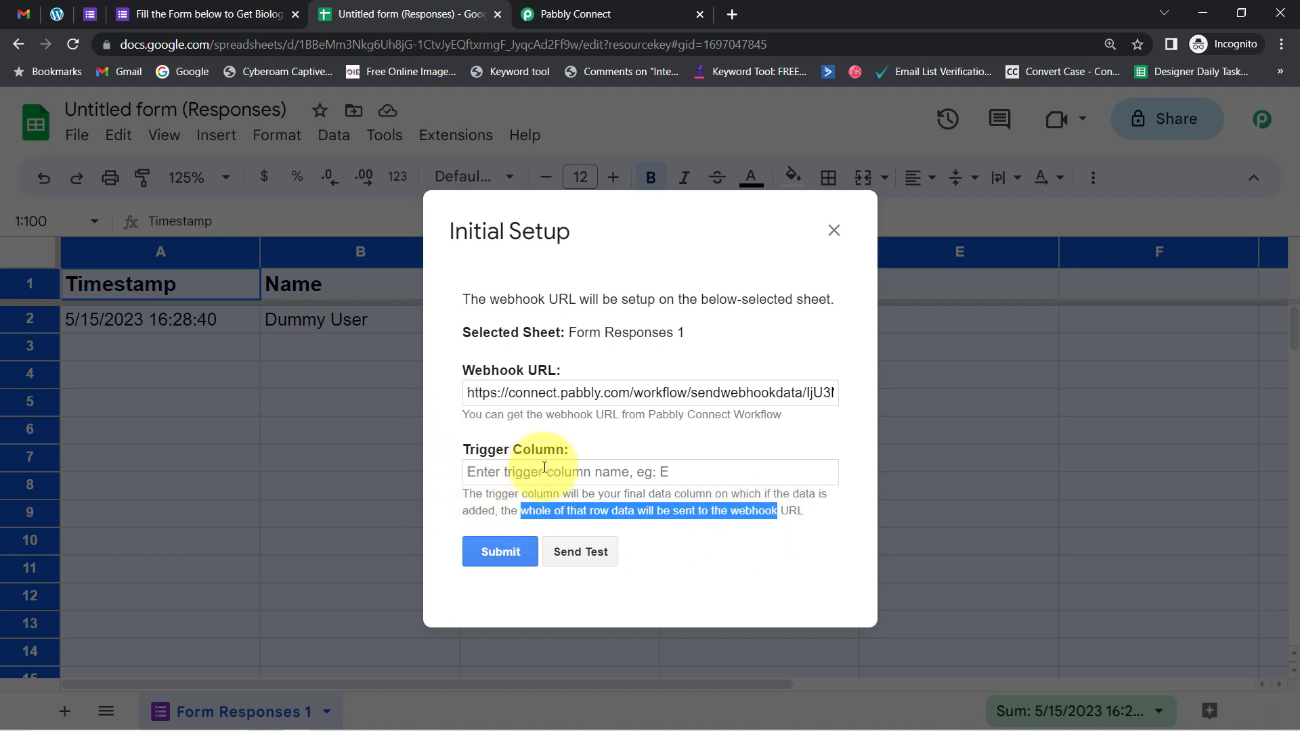
# Move the Initial Setup dialog aside to check the sheet's final data column and set the trigger column to D.
pyautogui.moveTo(552, 256); pyautogui.dragTo(975, 299)
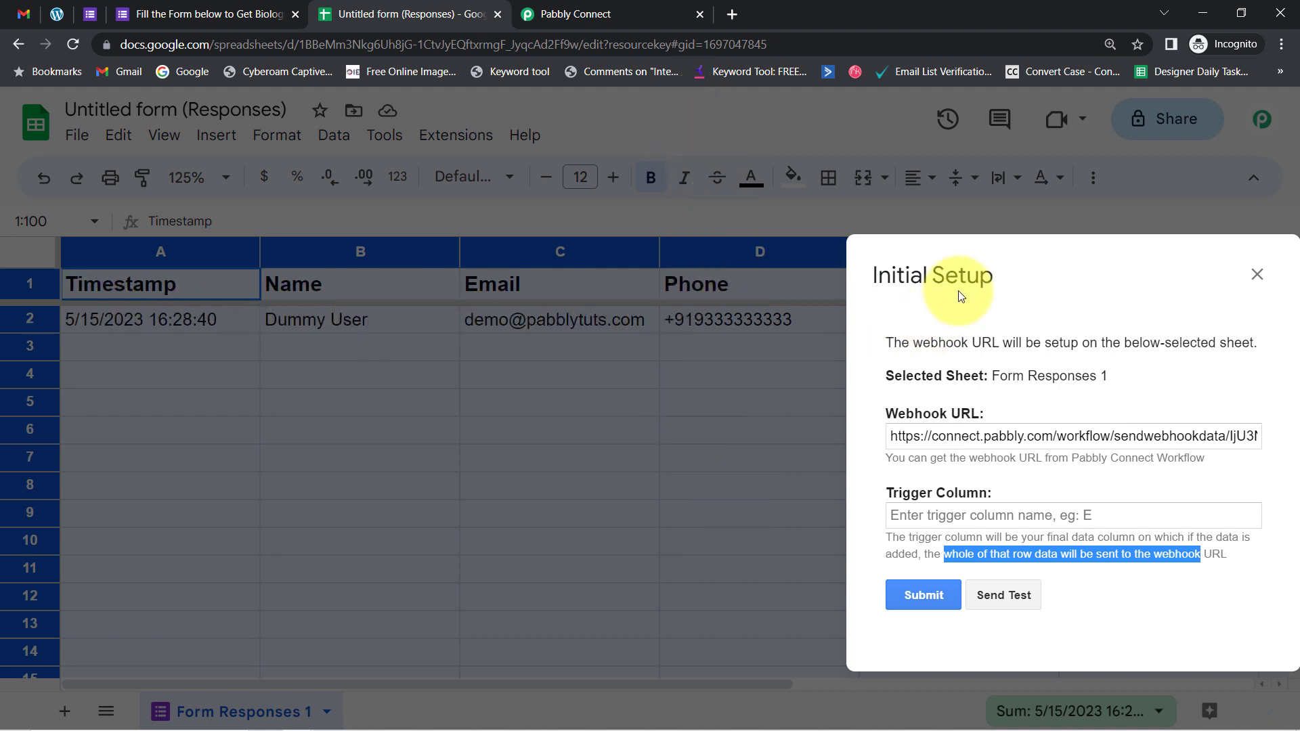
pyautogui.moveTo(964, 282); pyautogui.dragTo(546, 402)
pyautogui.moveTo(164, 359); pyautogui.dragTo(498, 201)
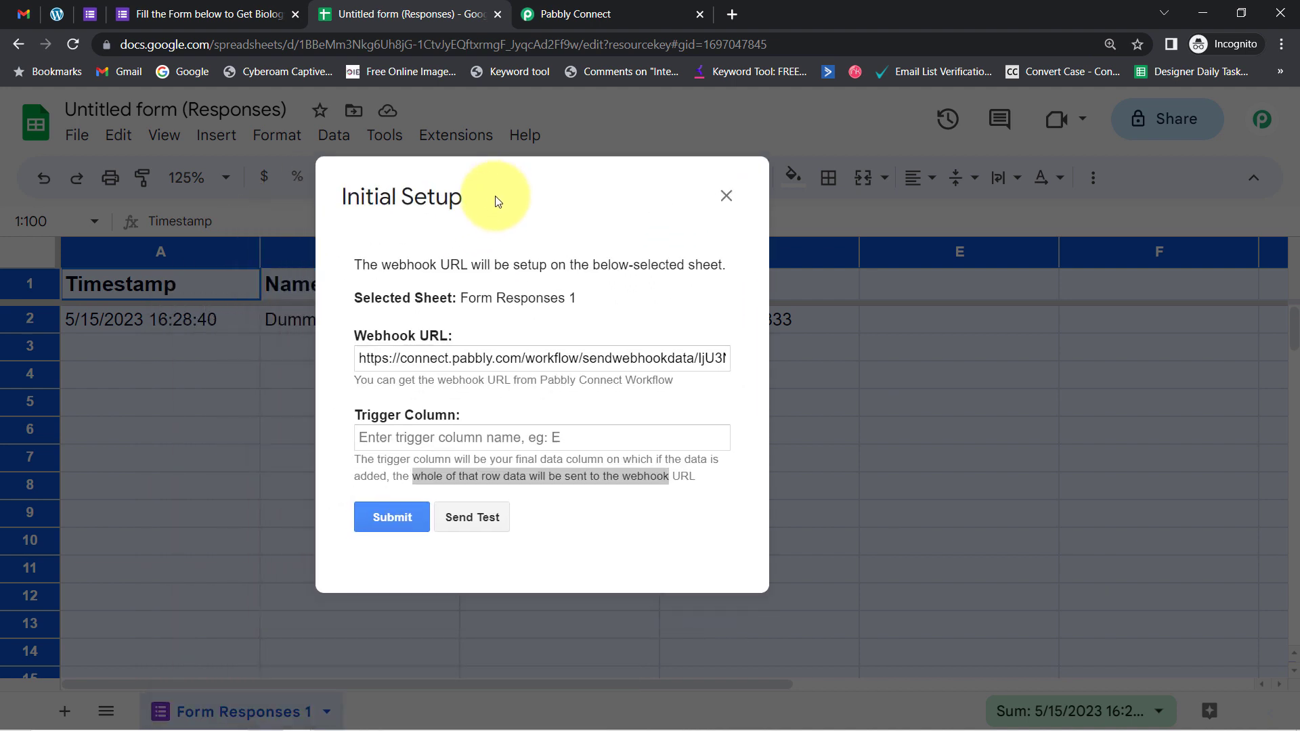
pyautogui.click(400, 439)
pyautogui.write('D')
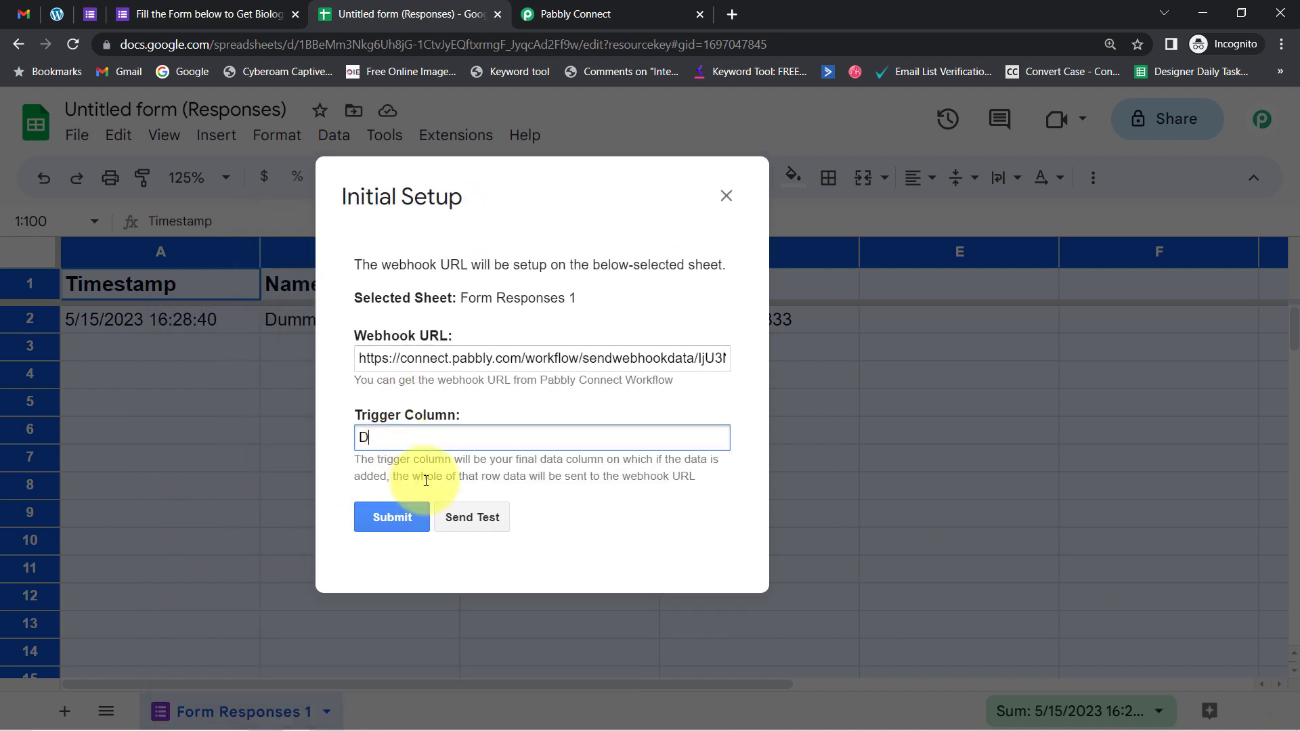
# Send test data to the webhook from Initial Setup and check the response values listed in the result message.
pyautogui.click(465, 519)
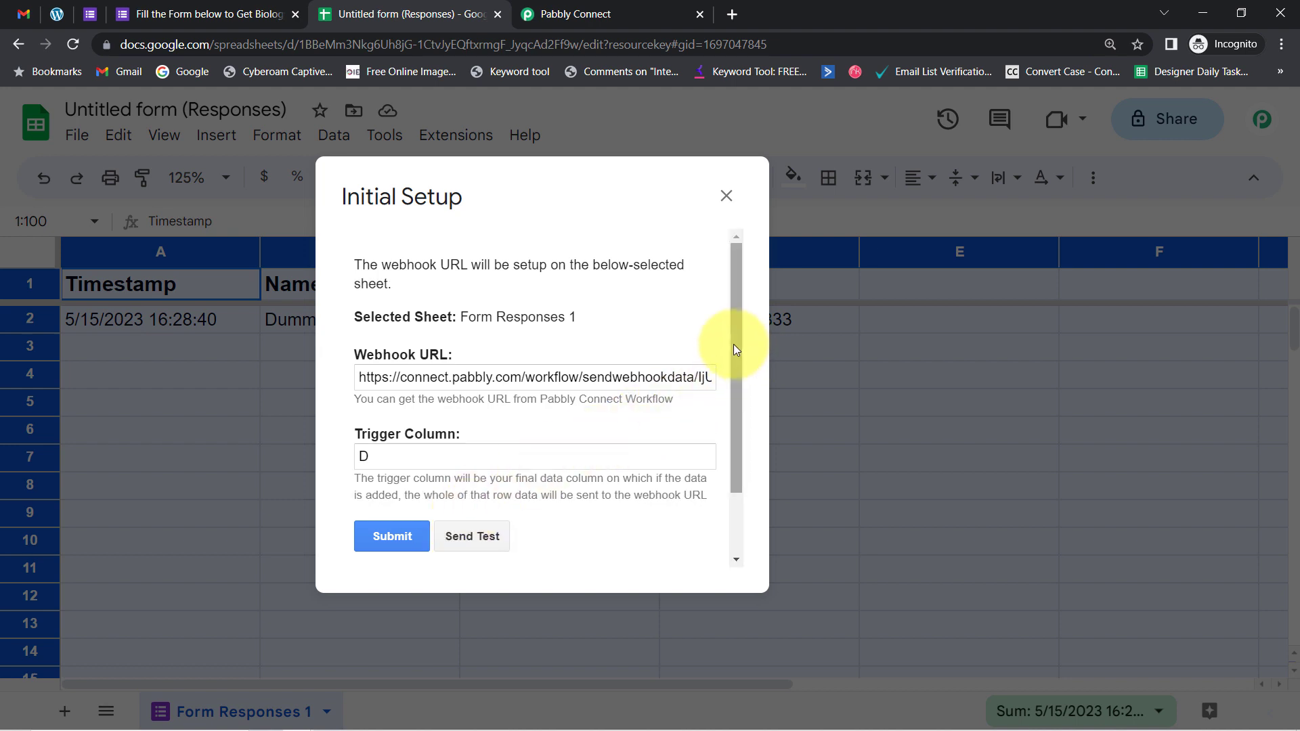
pyautogui.moveTo(737, 349); pyautogui.dragTo(734, 412)
pyautogui.moveTo(415, 494); pyautogui.dragTo(580, 495)
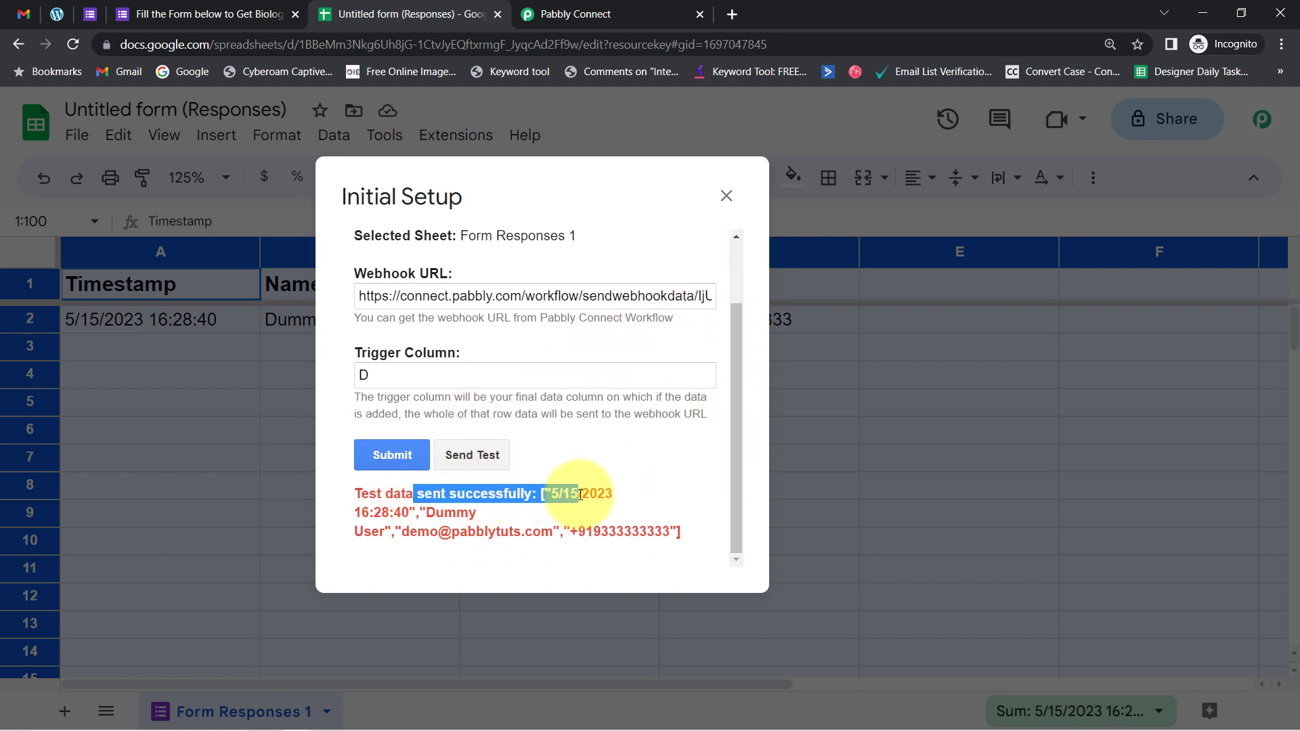
pyautogui.moveTo(426, 513); pyautogui.dragTo(418, 533)
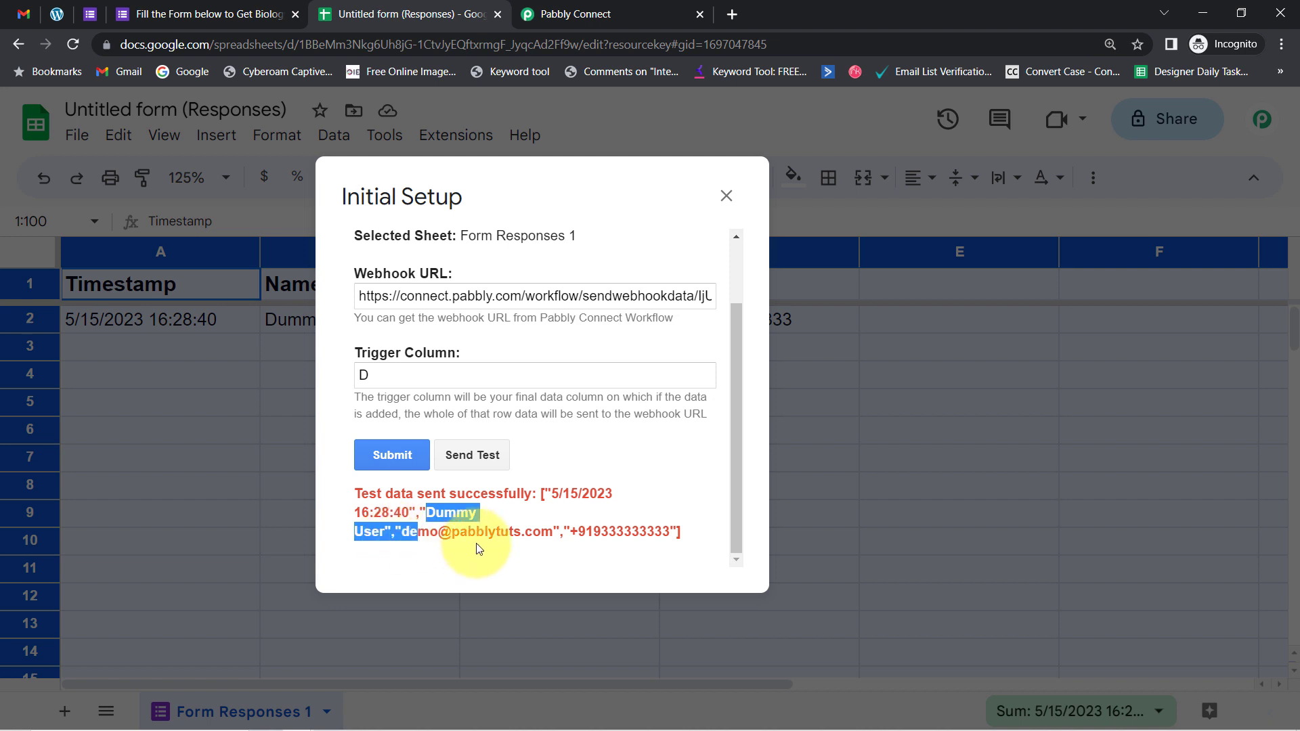
pyautogui.moveTo(599, 545); pyautogui.dragTo(632, 534)
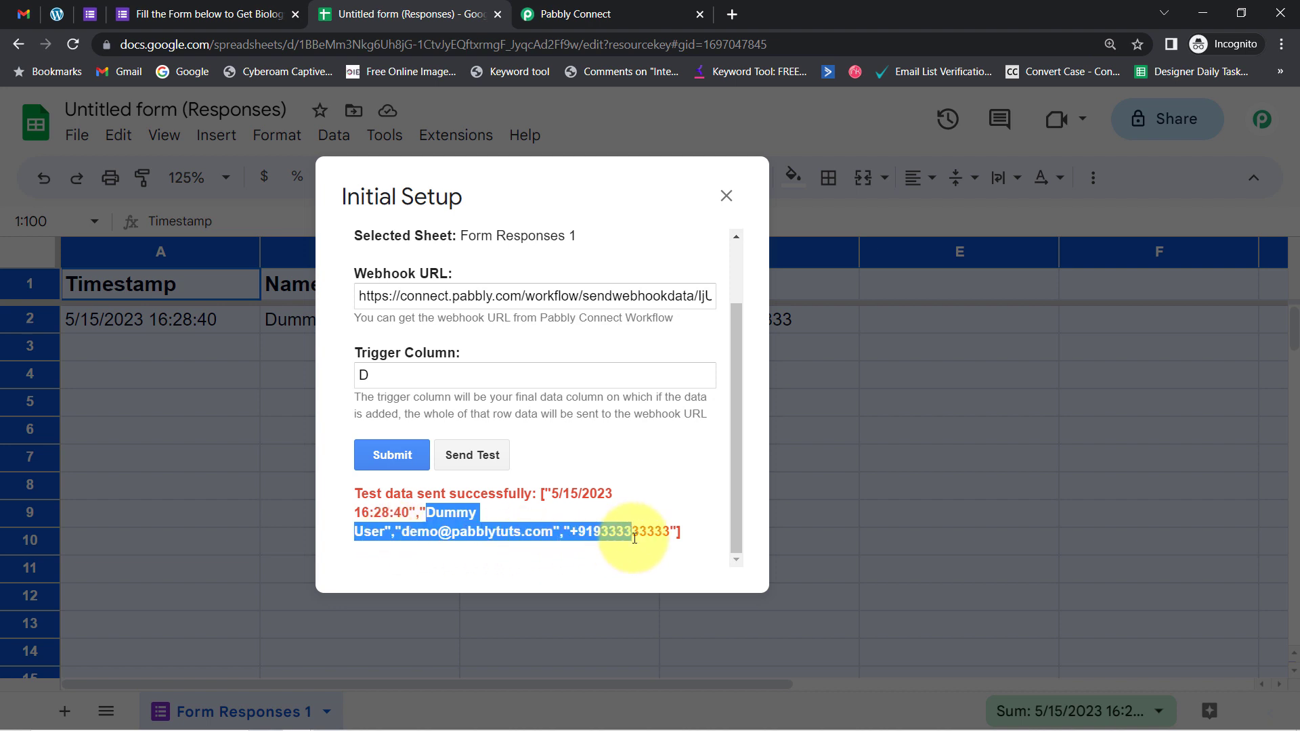
# Submit the Initial Setup of the webhook add-on and close its dialog.
pyautogui.click(375, 458)
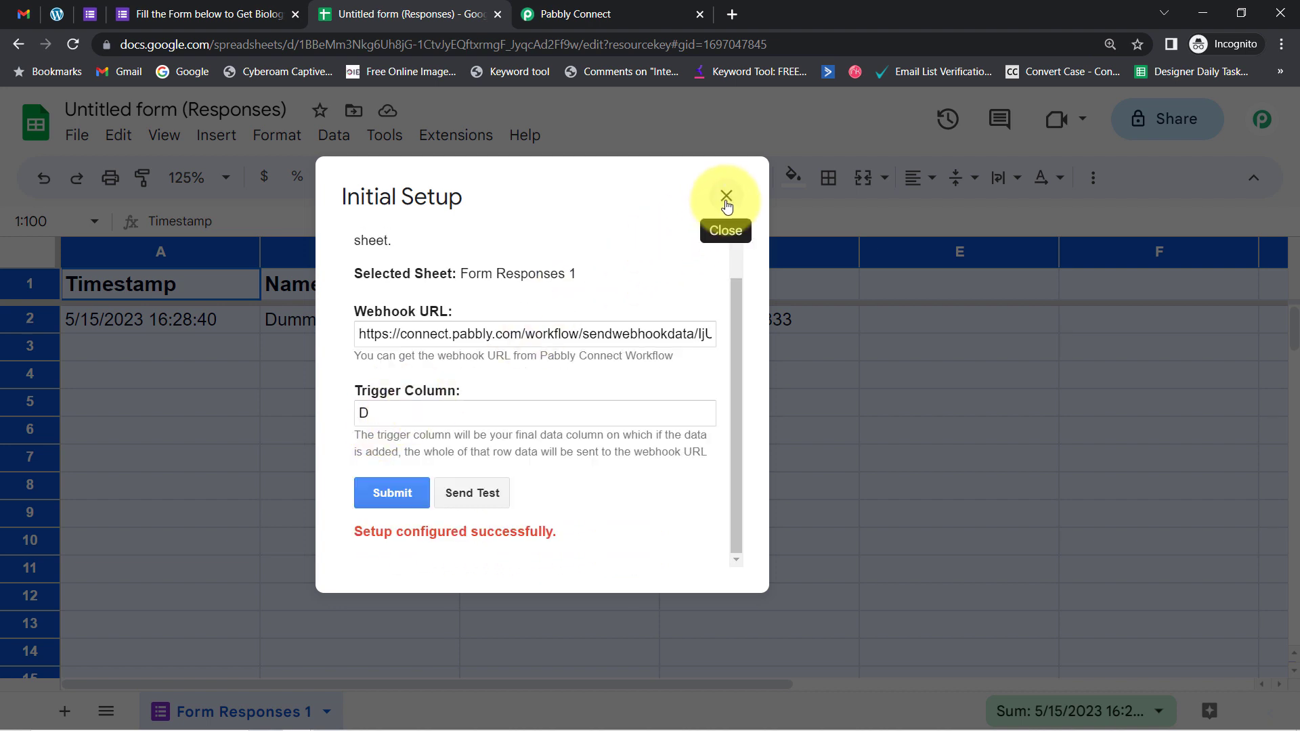
pyautogui.moveTo(362, 535); pyautogui.dragTo(518, 535)
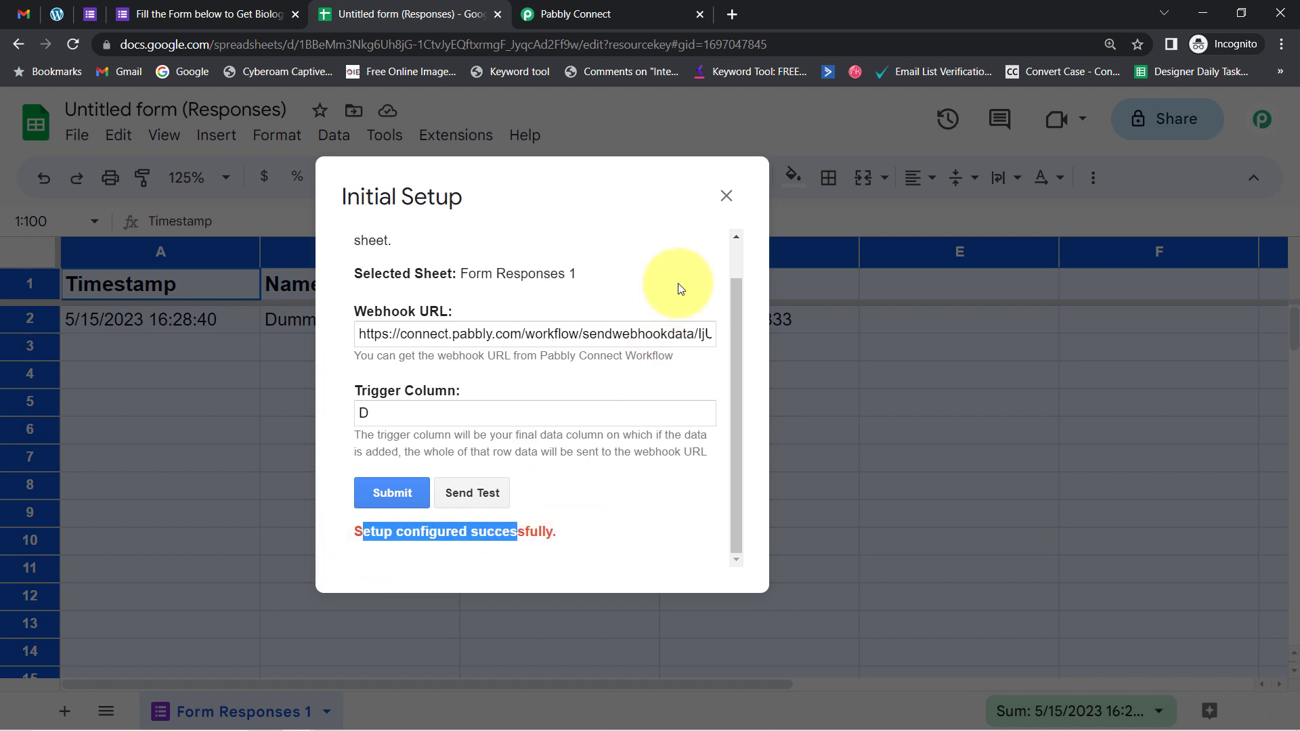
pyautogui.click(723, 198)
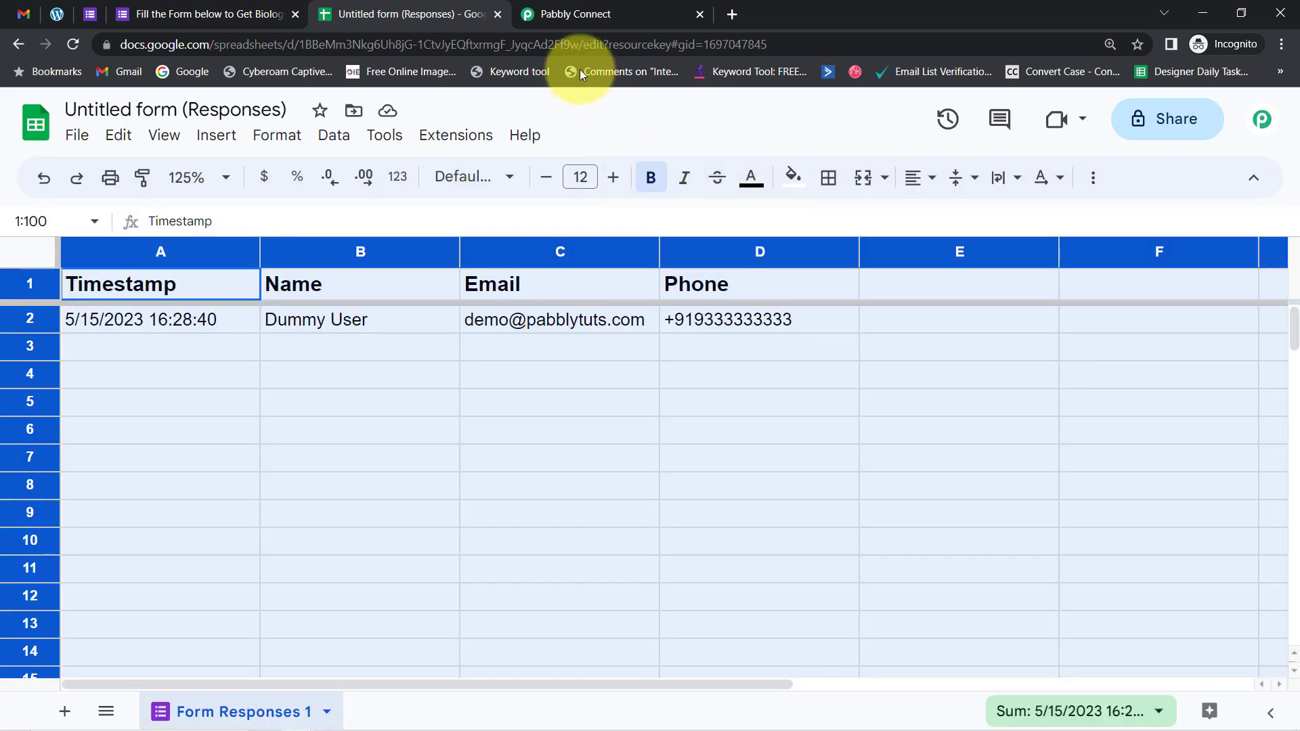
# Switch to the Pabbly Connect workflow and examine the captured webhook response, including the sheet details and the respondent's phone, name and email.
pyautogui.click(569, 5)
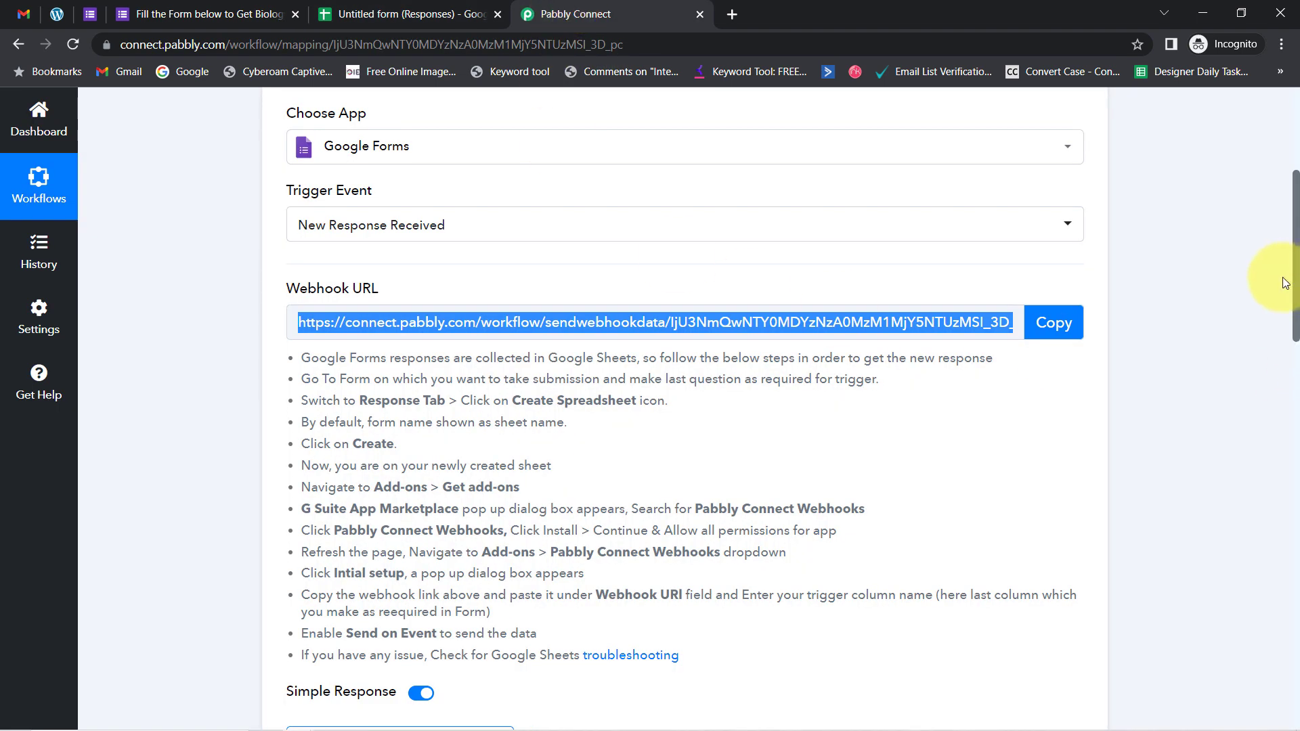
pyautogui.moveTo(1297, 239); pyautogui.dragTo(1293, 385)
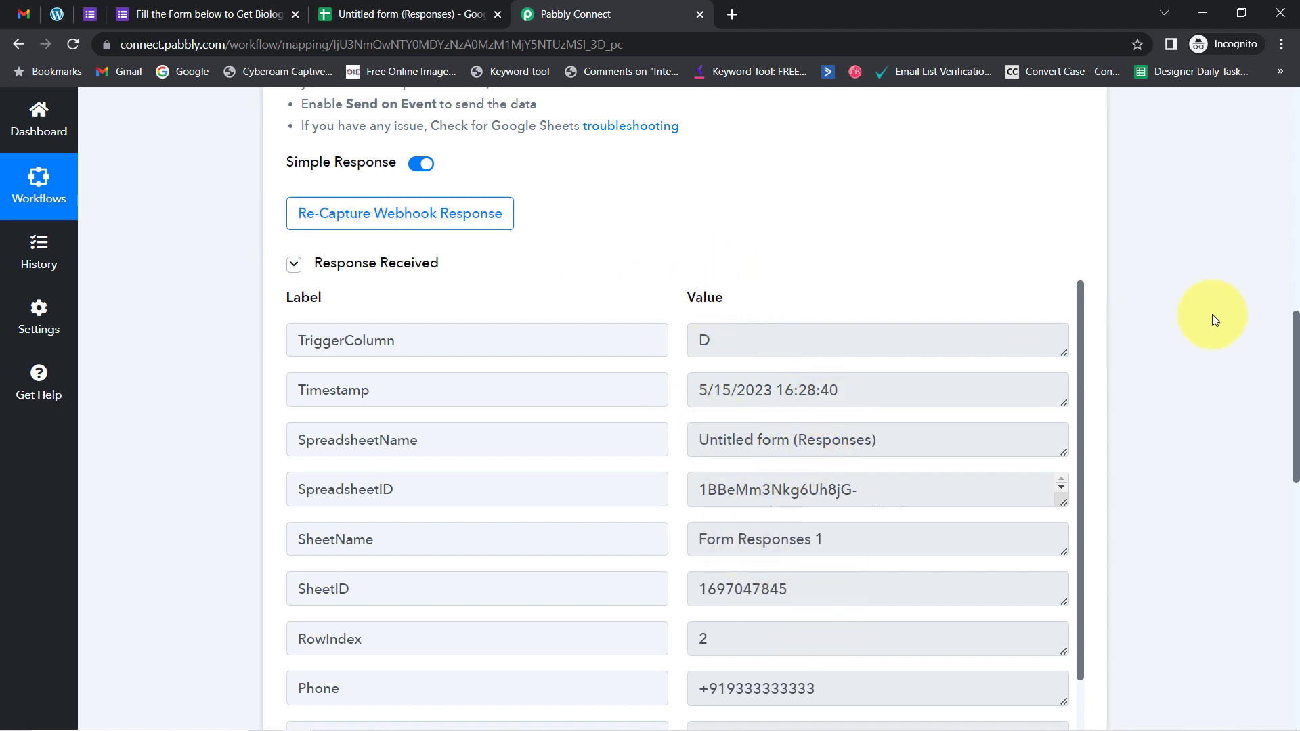
pyautogui.moveTo(1297, 339); pyautogui.dragTo(1297, 369)
pyautogui.moveTo(710, 226); pyautogui.dragTo(670, 230)
pyautogui.moveTo(881, 325); pyautogui.dragTo(736, 326)
pyautogui.moveTo(809, 369); pyautogui.dragTo(726, 374)
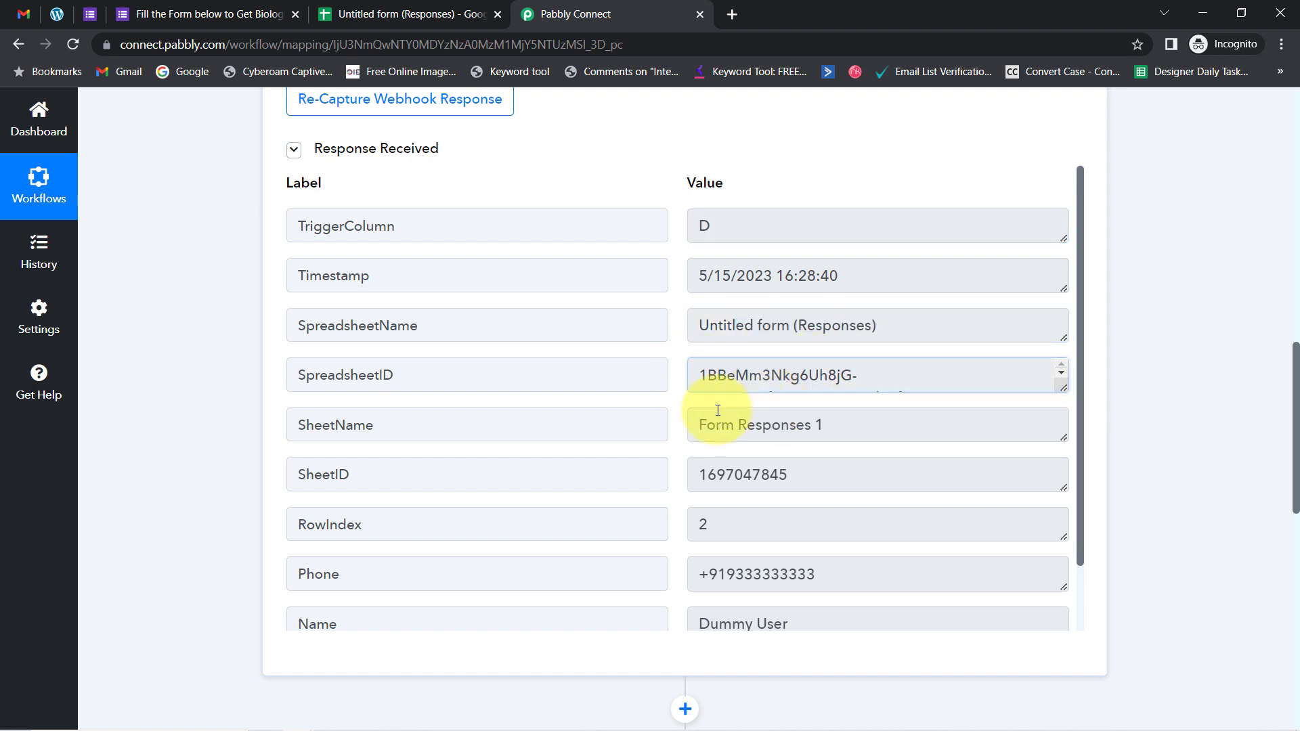
pyautogui.moveTo(770, 416); pyautogui.dragTo(1045, 323)
pyautogui.moveTo(1079, 266); pyautogui.dragTo(1075, 403)
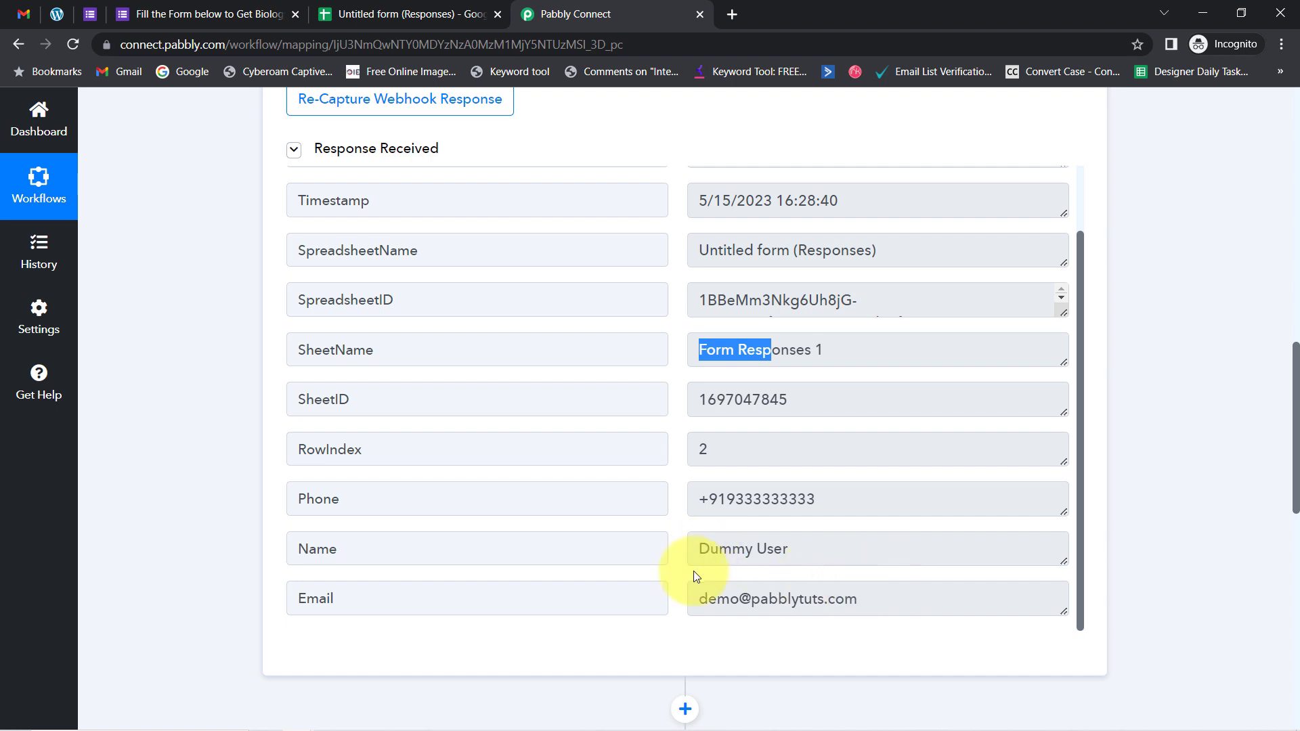
pyautogui.moveTo(800, 501); pyautogui.dragTo(700, 501)
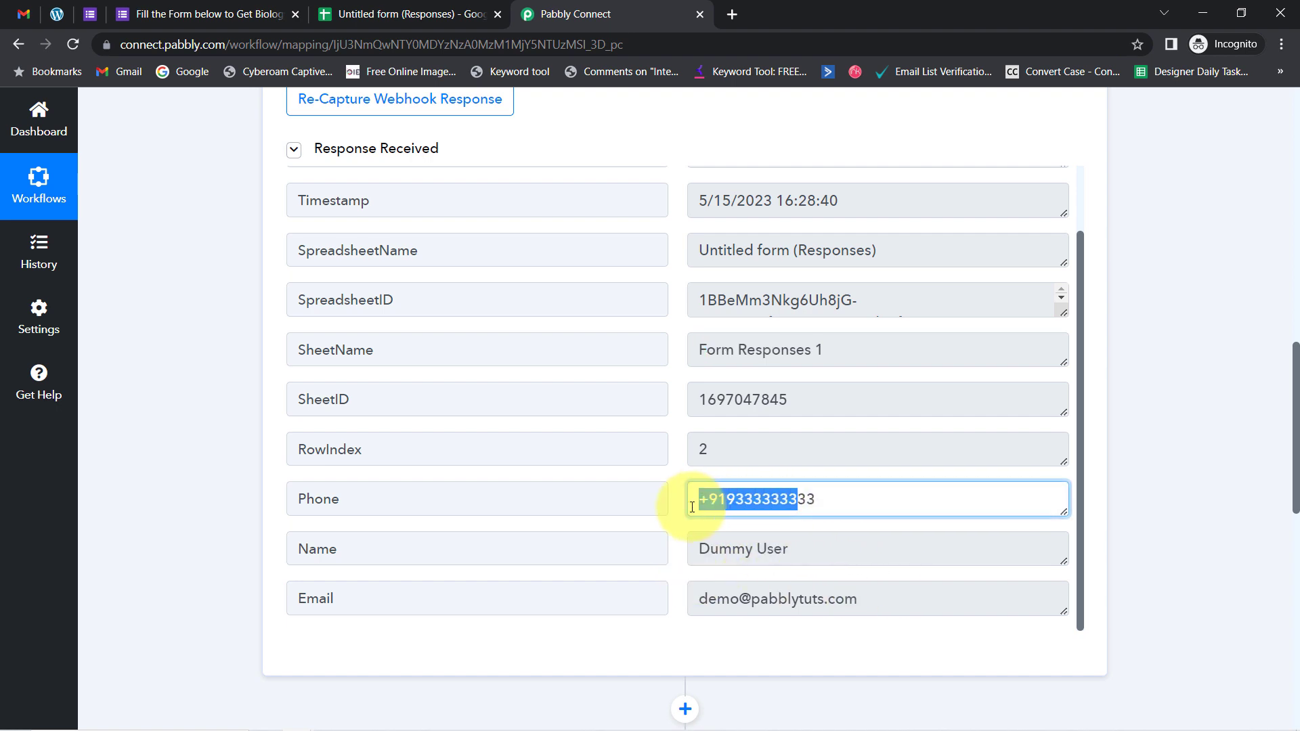
pyautogui.moveTo(761, 549); pyautogui.dragTo(699, 549)
pyautogui.moveTo(778, 599); pyautogui.dragTo(697, 601)
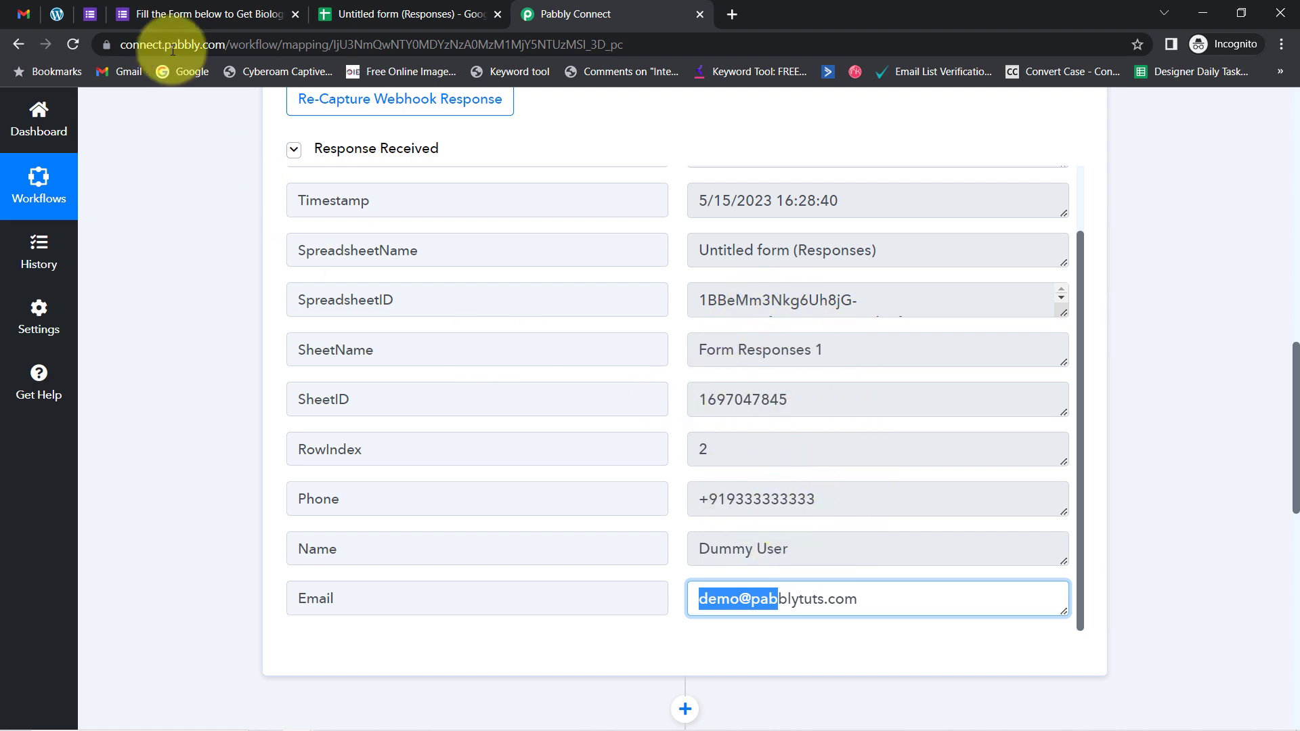
pyautogui.click(224, 13)
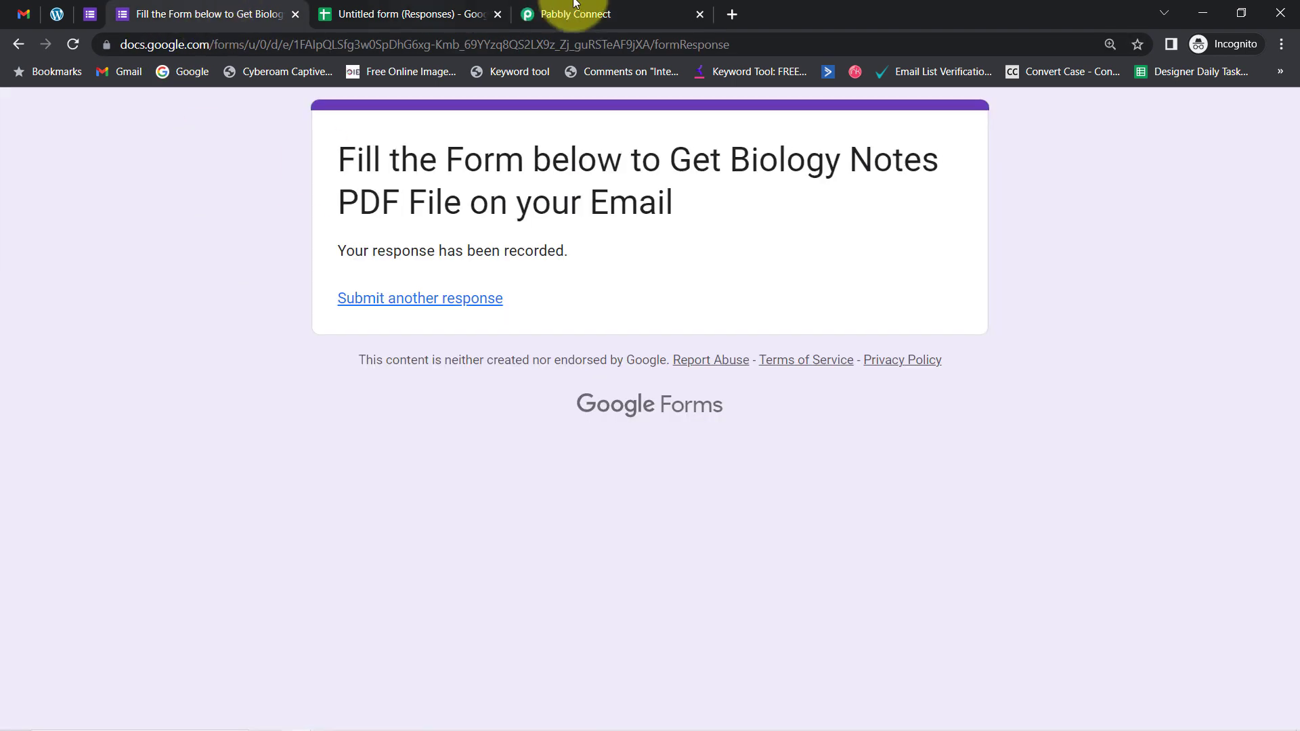
pyautogui.click(552, 14)
pyautogui.click(457, 5)
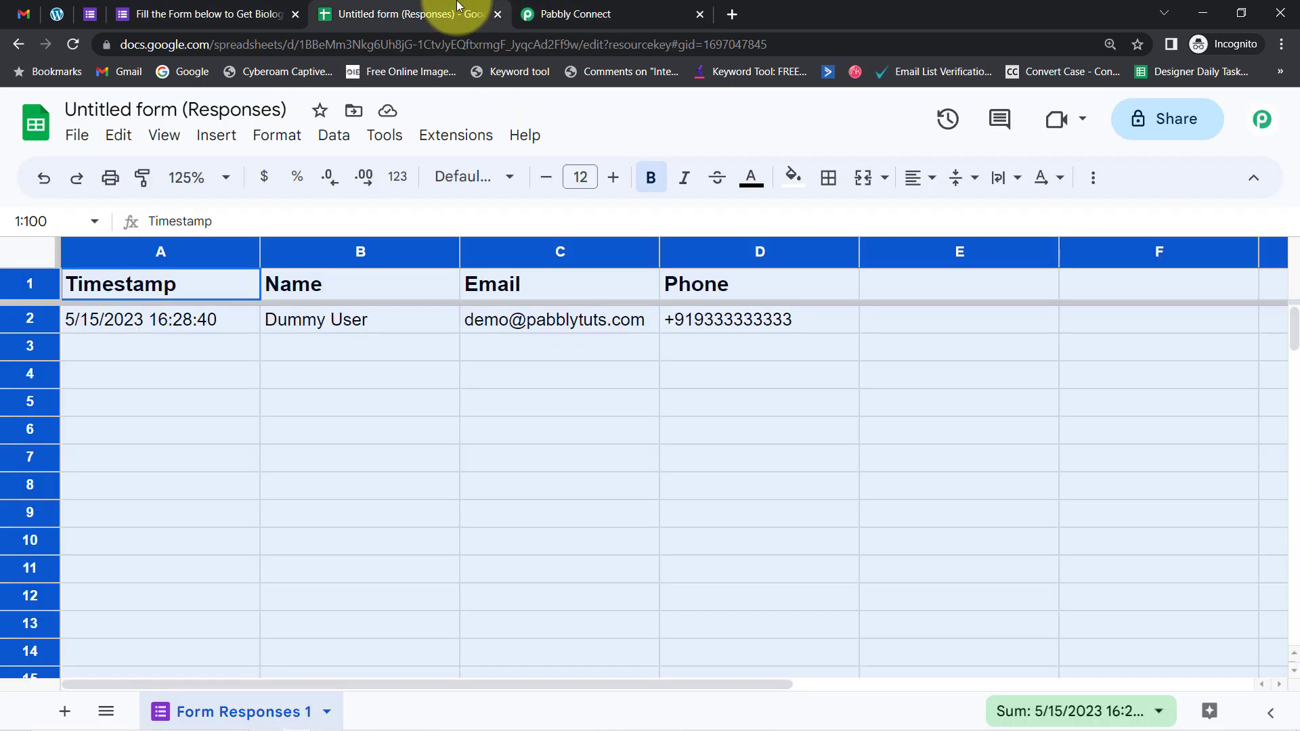
pyautogui.click(599, 467)
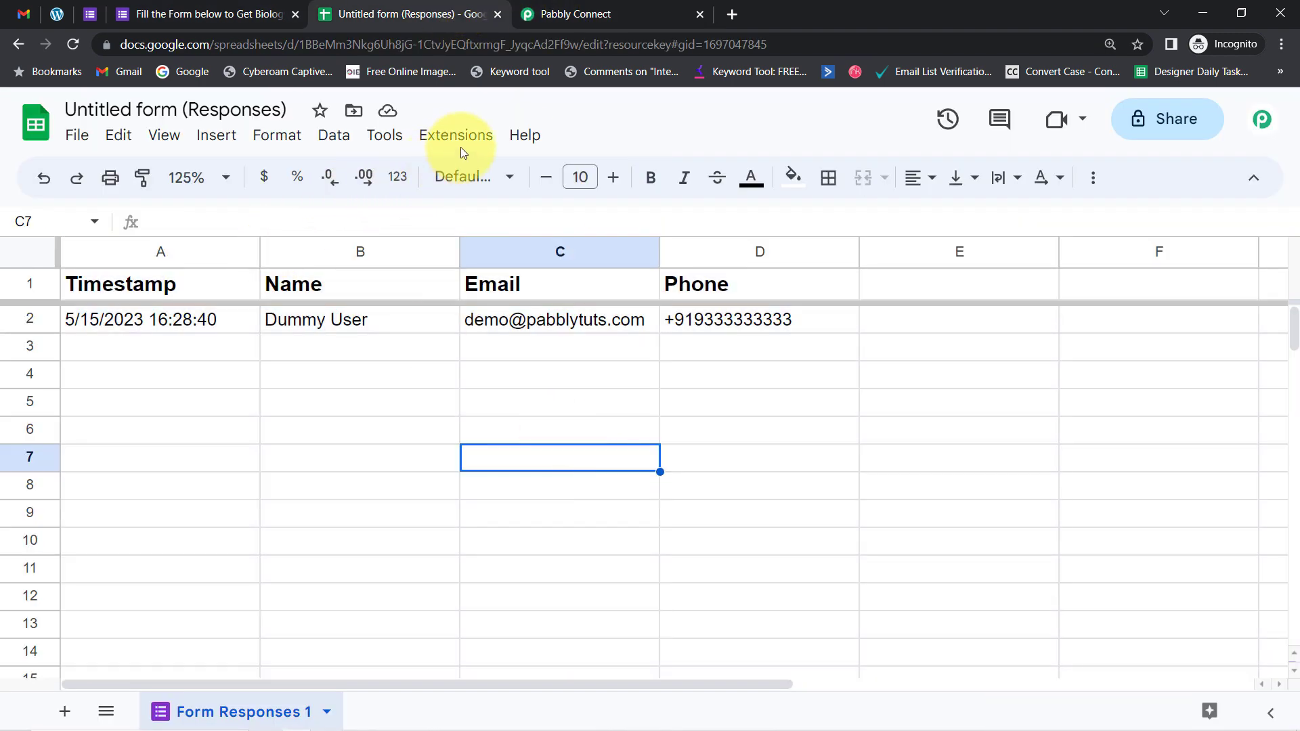
pyautogui.click(274, 14)
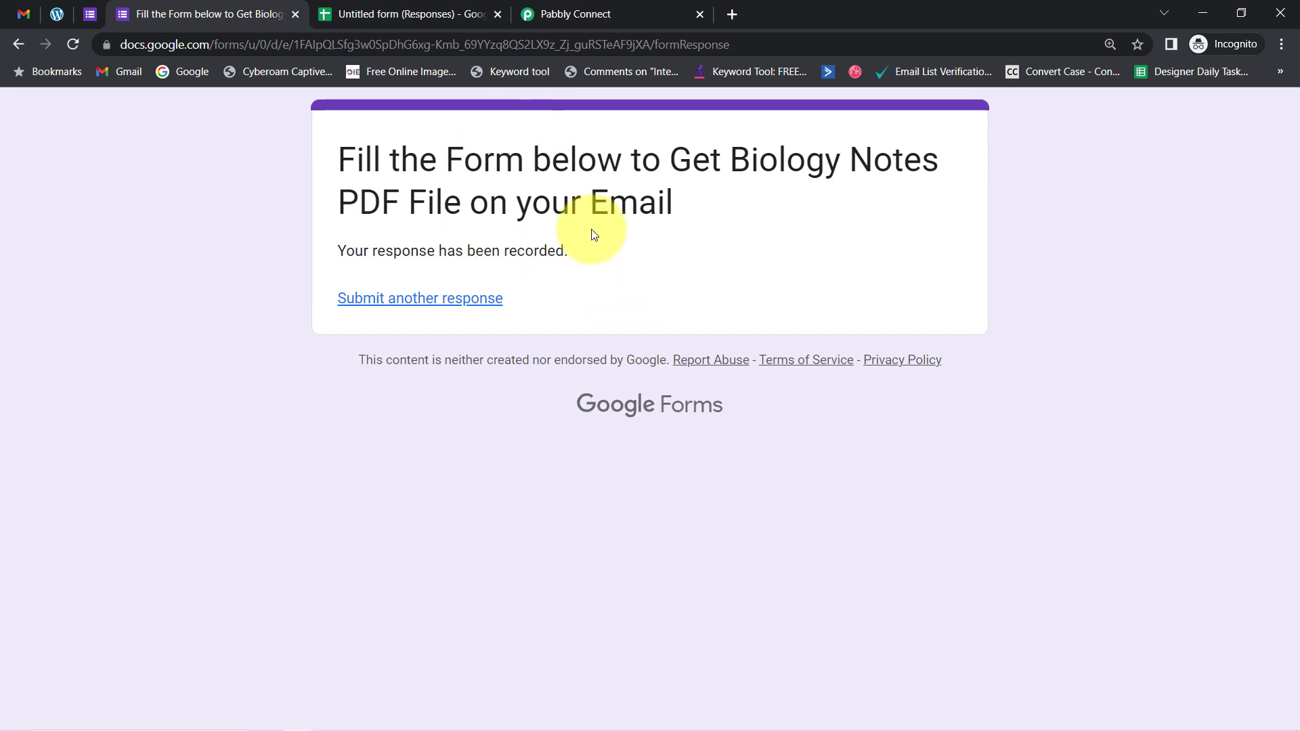
pyautogui.click(637, 13)
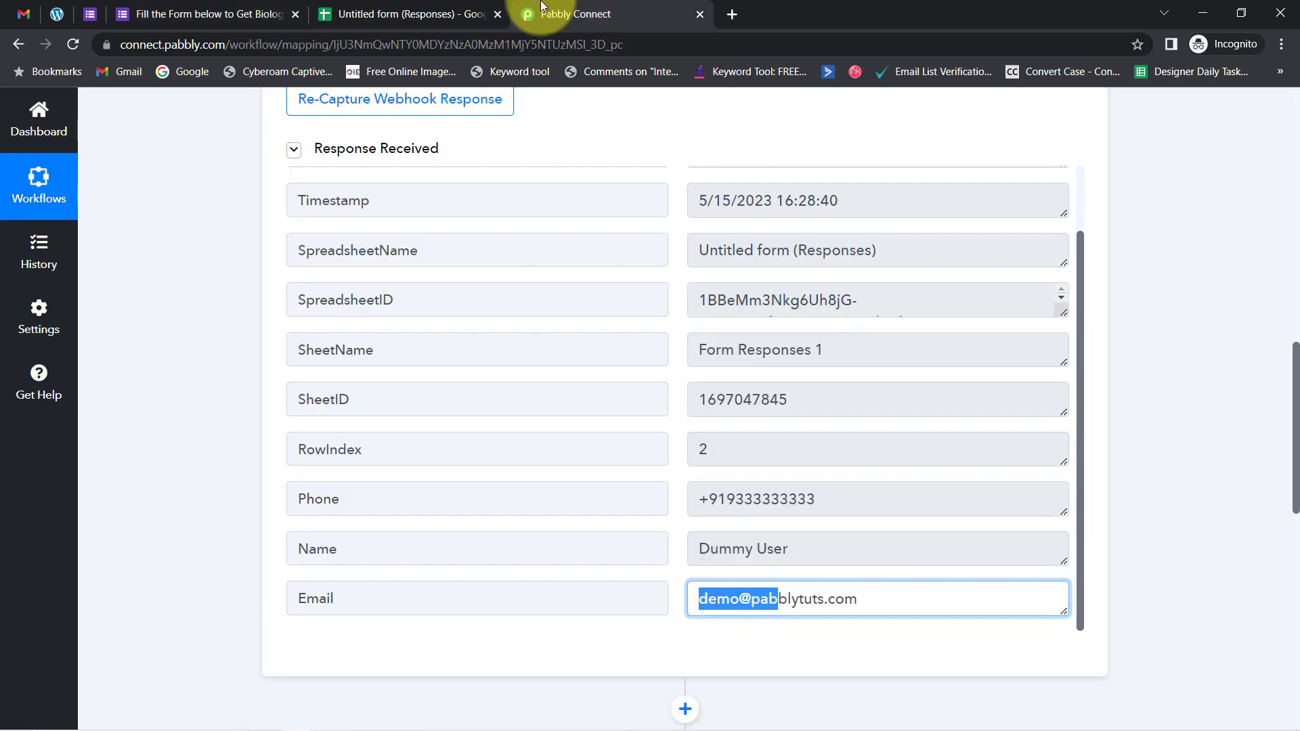
# Enable Send On Event in the Pabbly Connect Webhooks add-on of the response sheet.
pyautogui.click(362, 7)
pyautogui.click(441, 139)
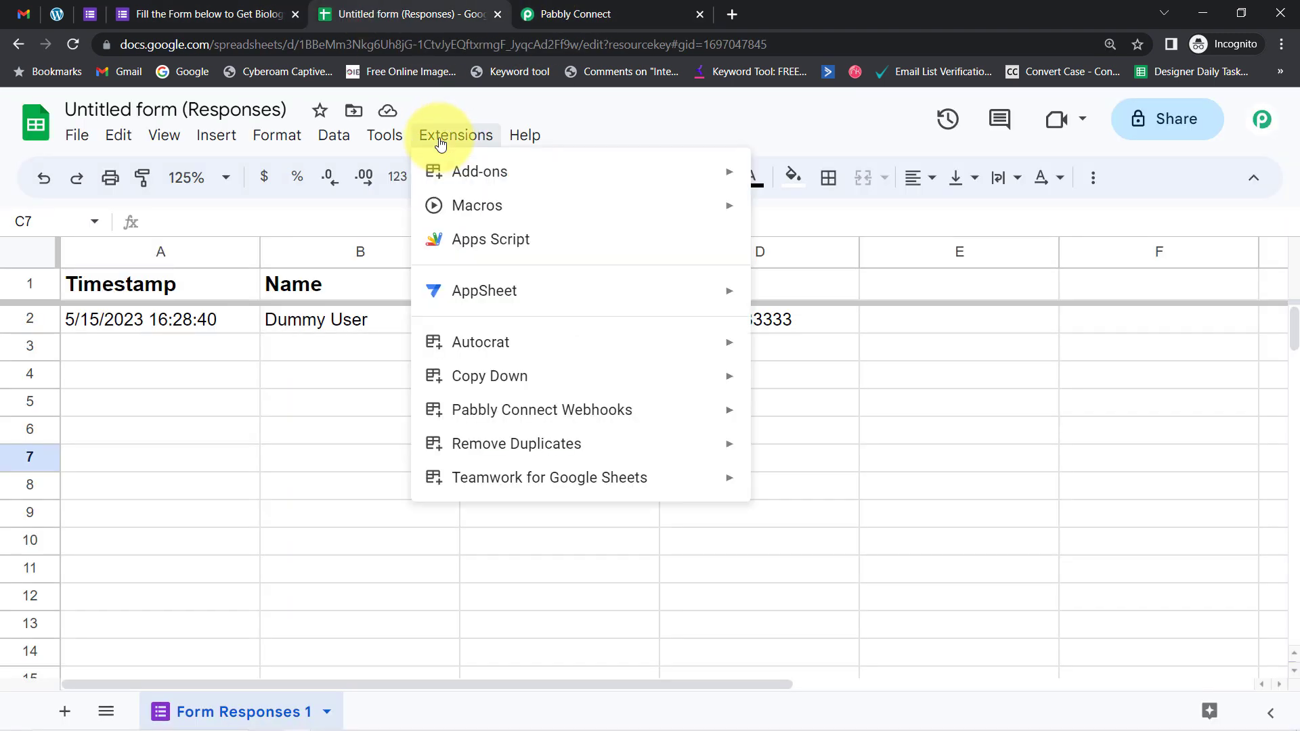
pyautogui.moveTo(681, 414)
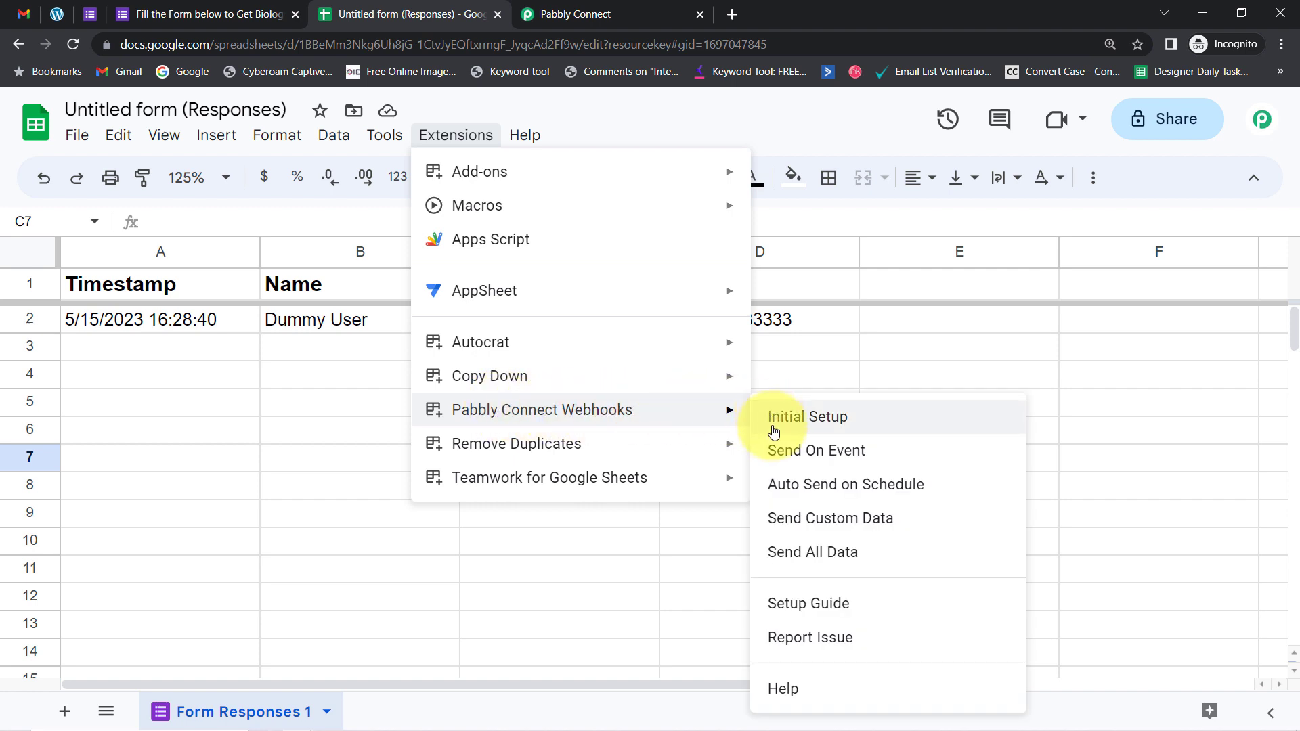
pyautogui.click(838, 452)
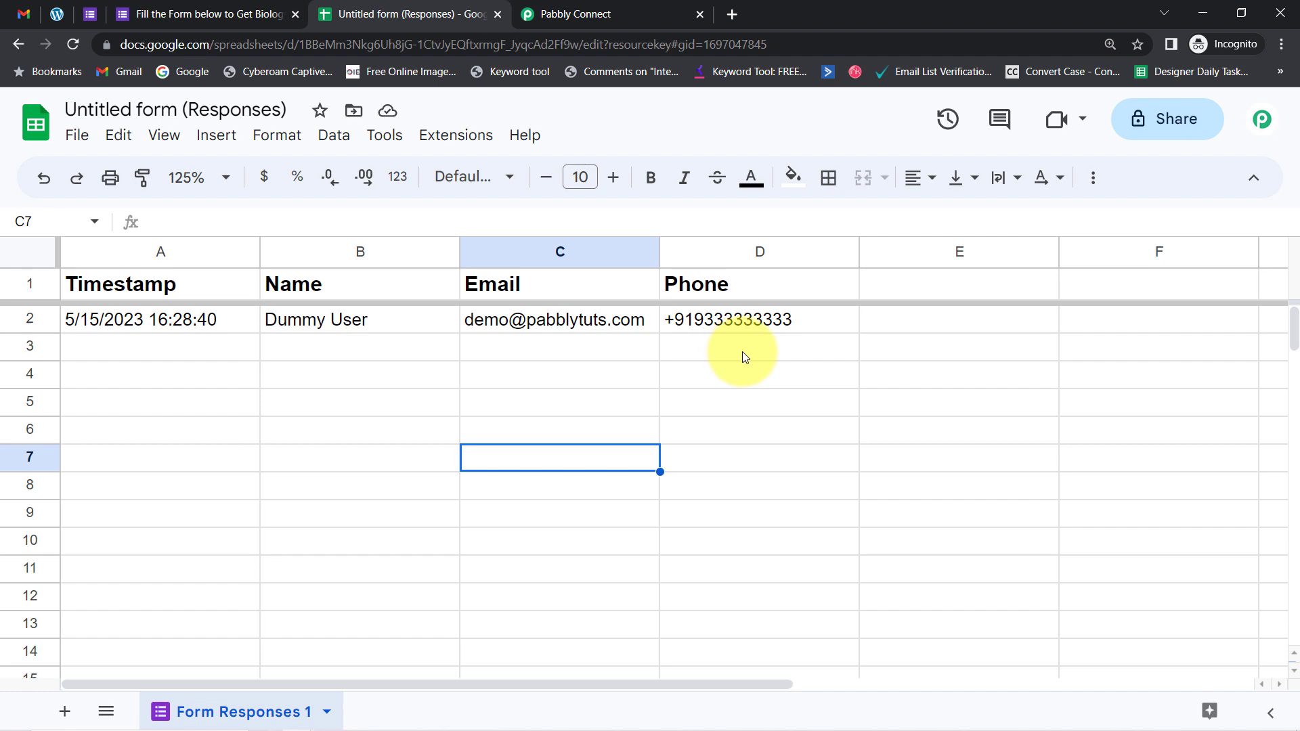
# Read the workflow trigger's Instant explanation and check the Send On Event setting in the response sheet's webhook add-on.
pyautogui.click(560, 7)
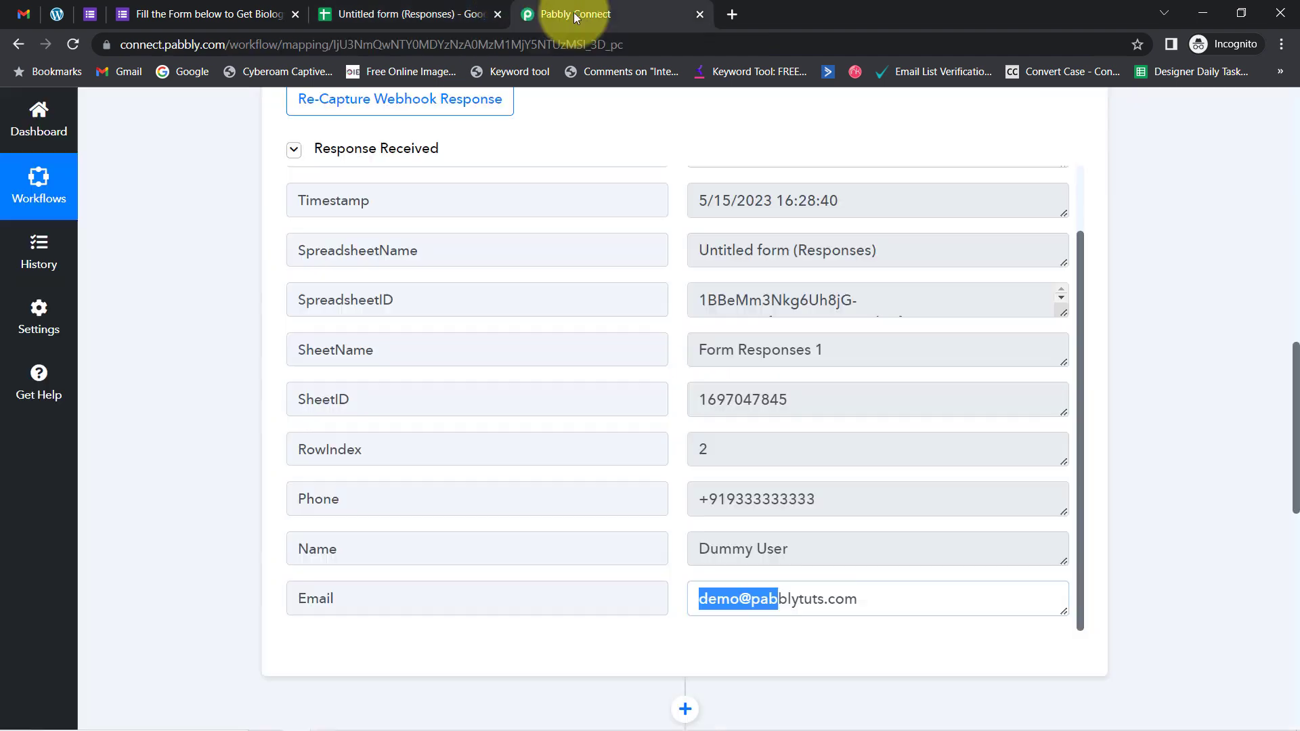
pyautogui.scroll(10, 1290, 311)
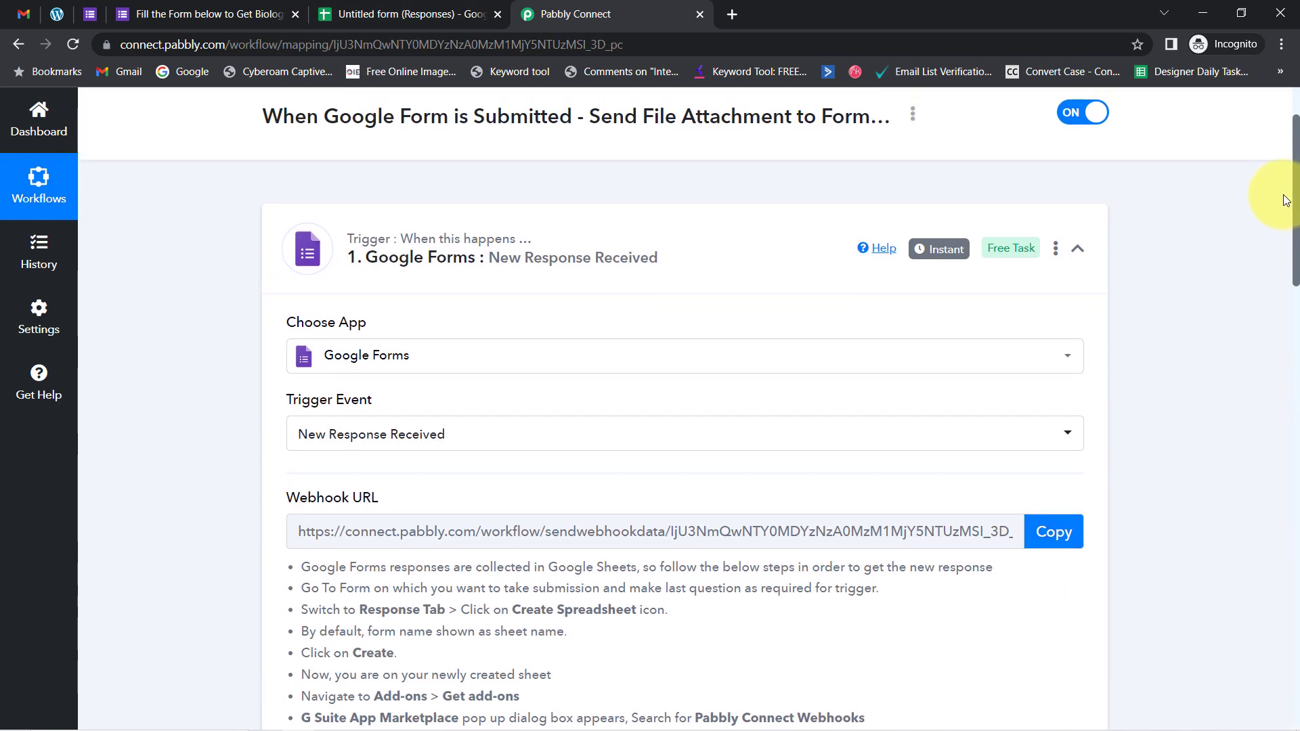
pyautogui.scroll(1, 1287, 204)
pyautogui.moveTo(944, 292)
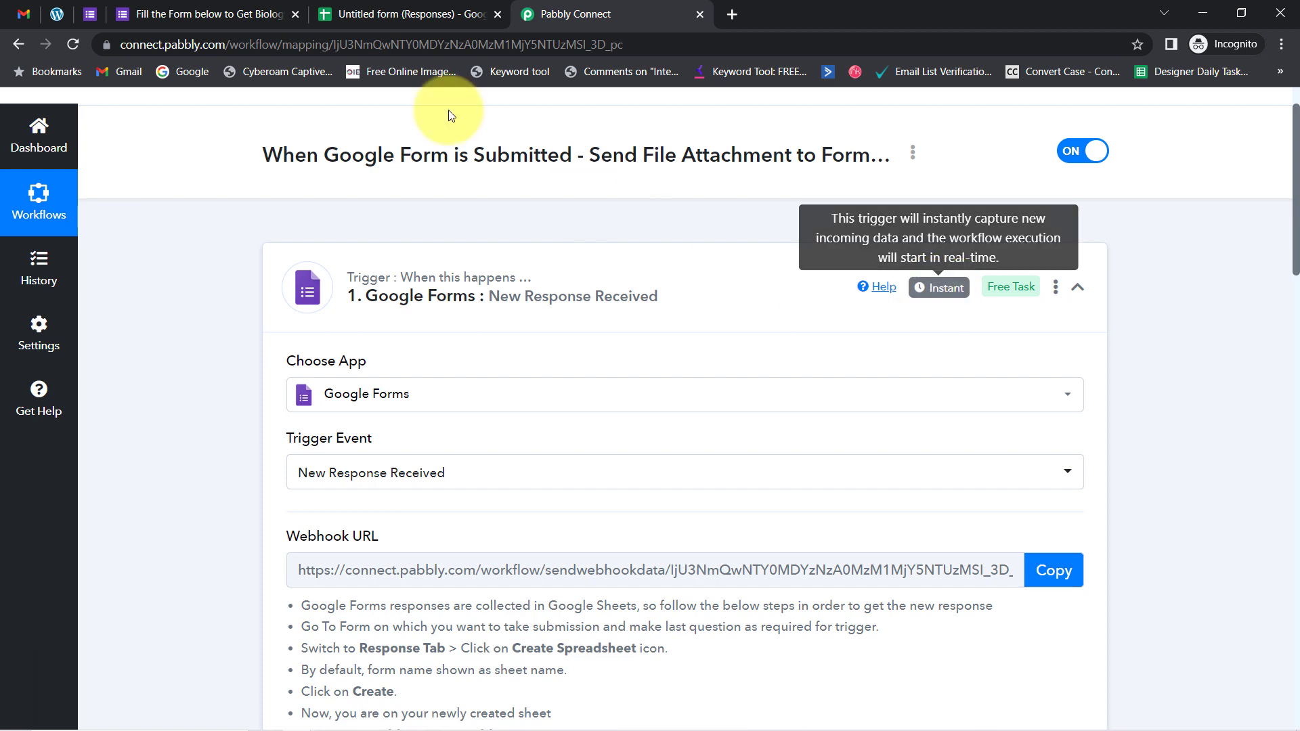
pyautogui.click(413, 13)
pyautogui.click(462, 145)
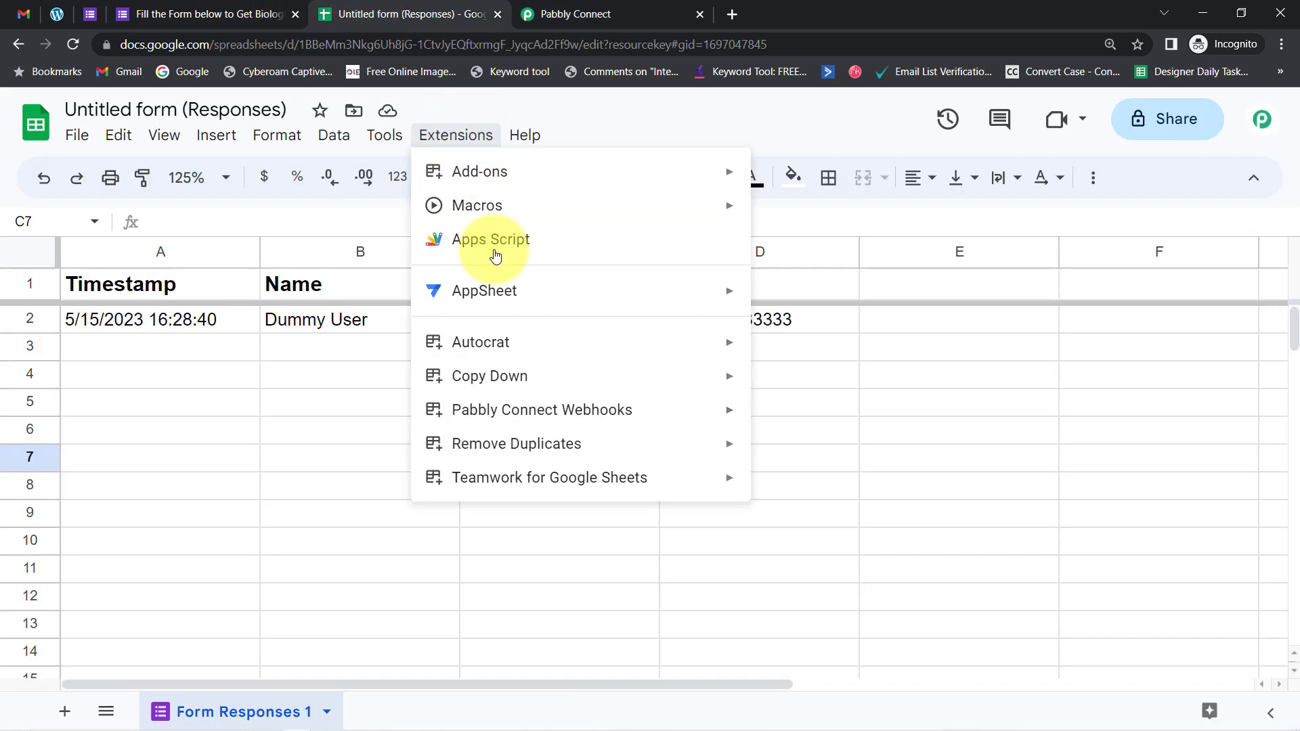
pyautogui.moveTo(572, 409)
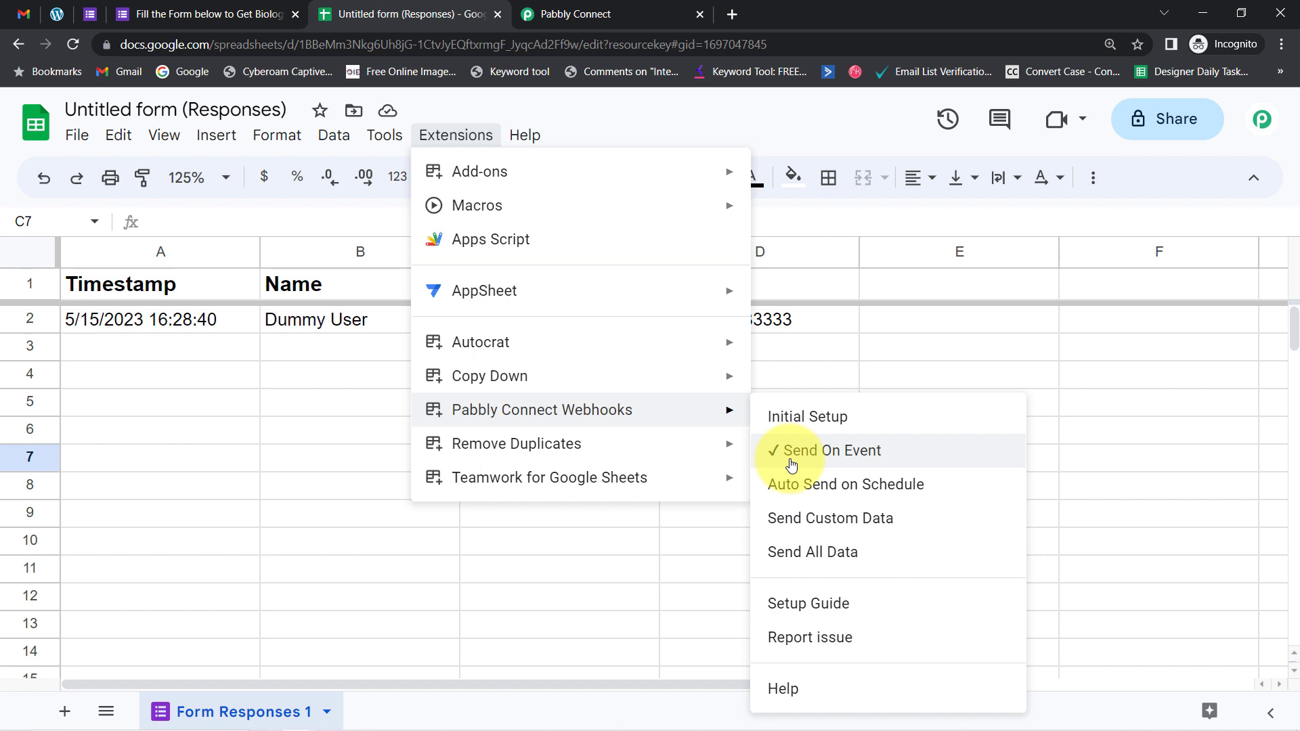
pyautogui.click(210, 437)
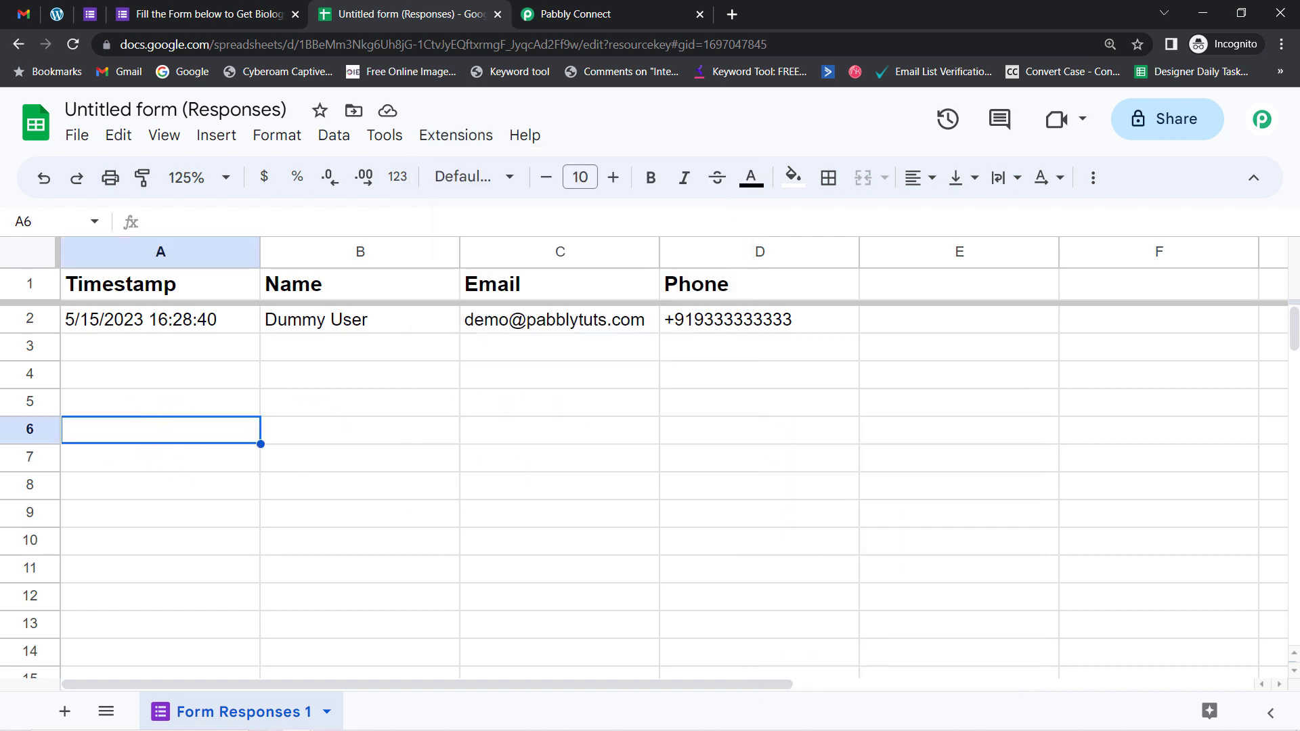
pyautogui.click(901, 430)
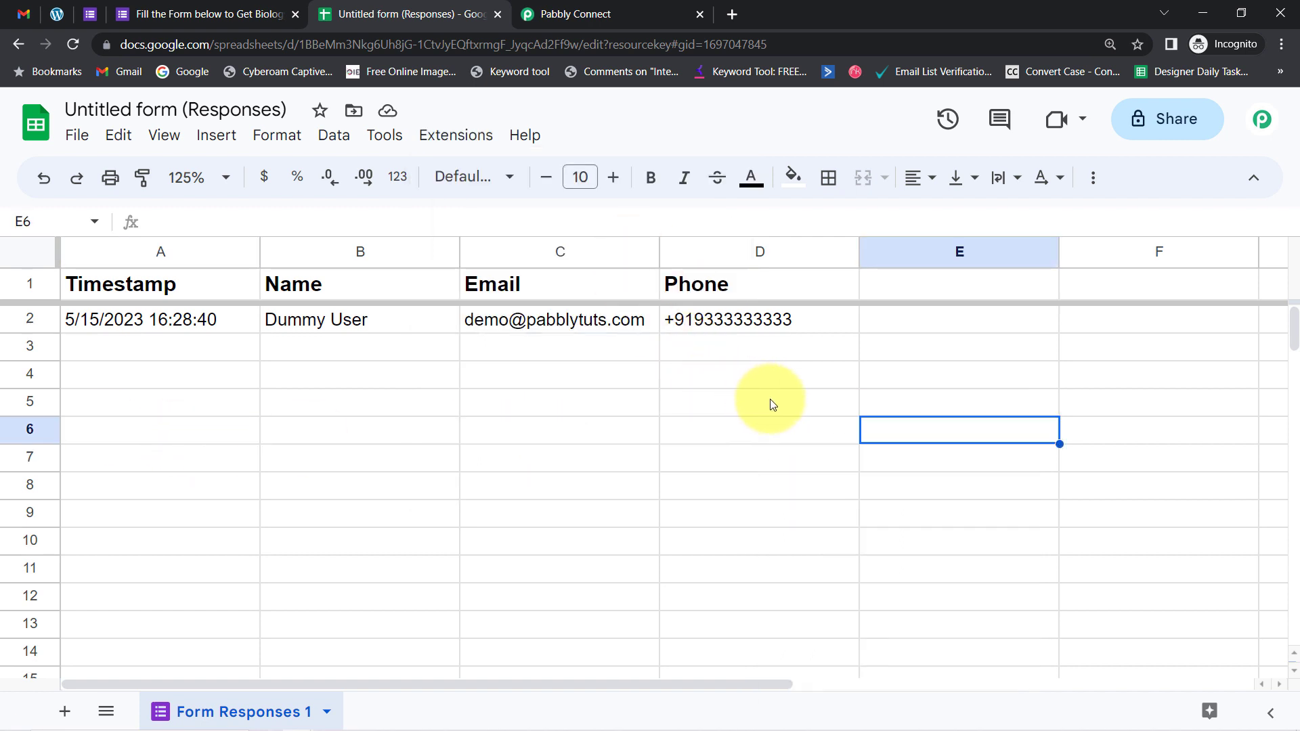
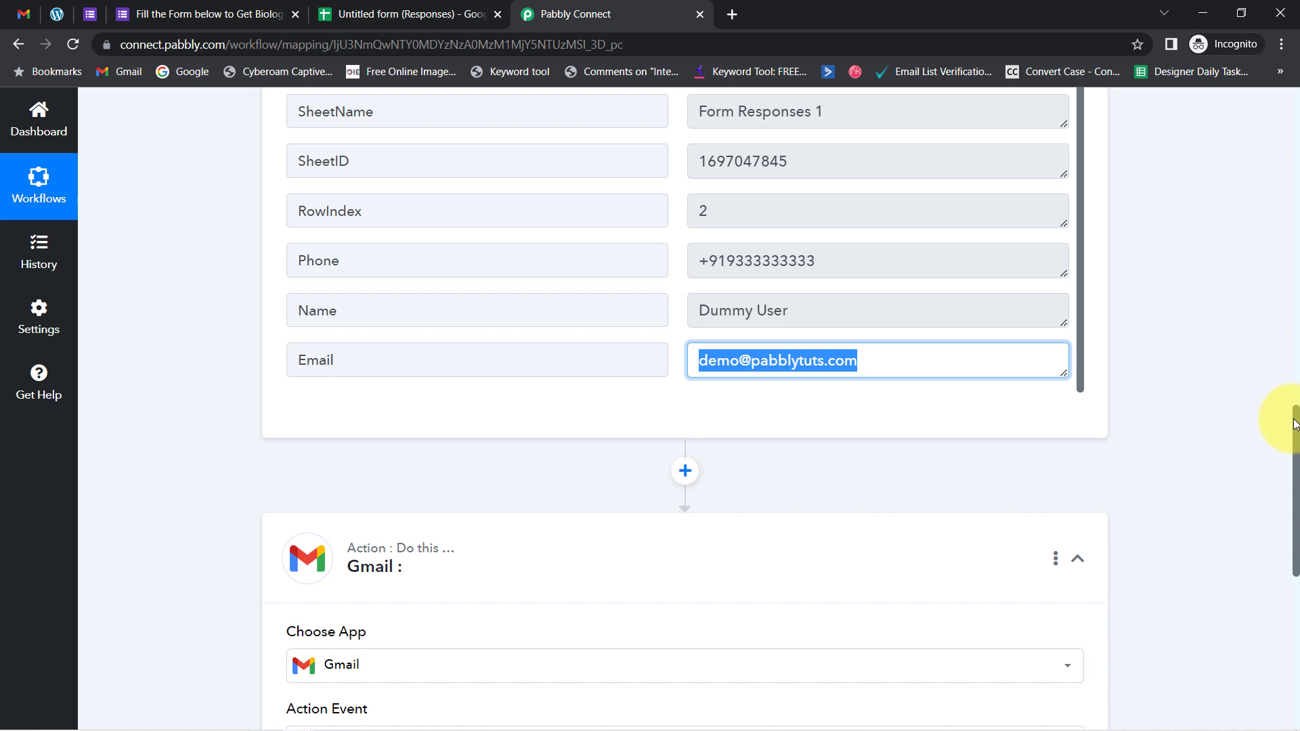
# Set the Gmail action event to Send Email and open its account connection settings.
pyautogui.moveTo(1295, 424); pyautogui.dragTo(1297, 540)
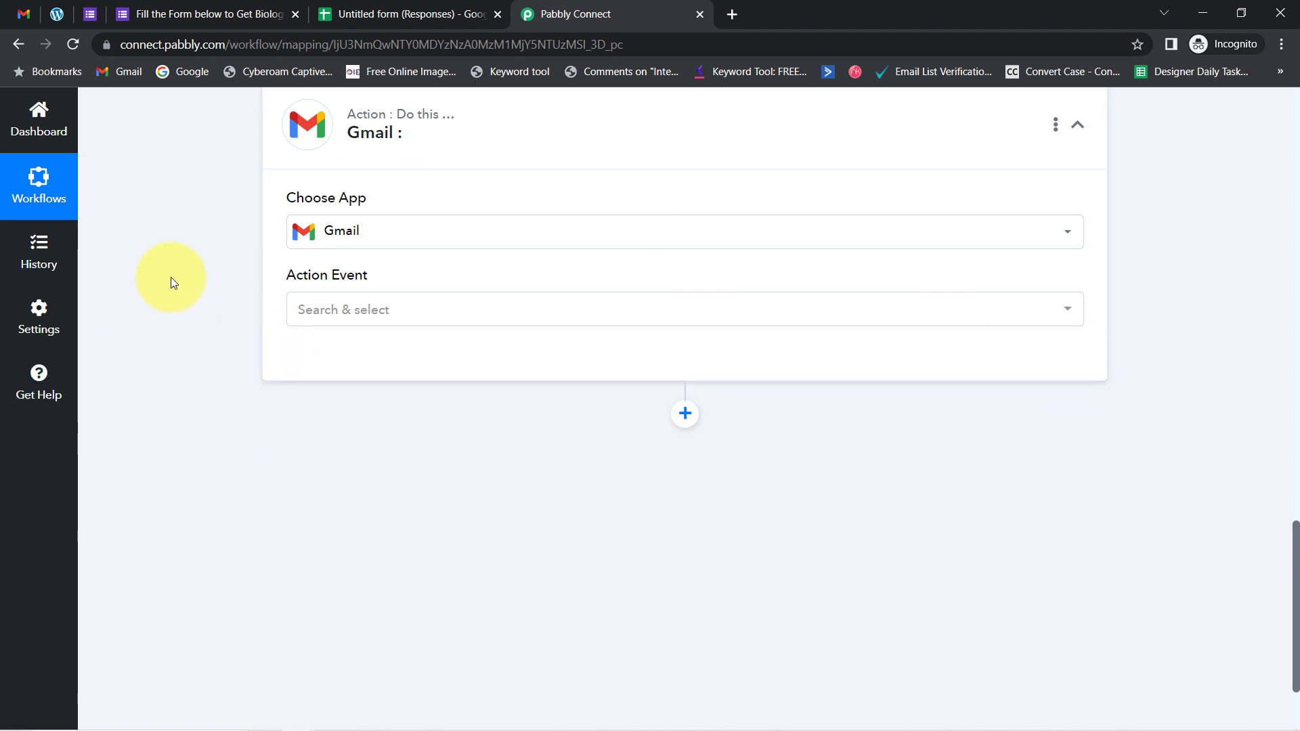
pyautogui.click(320, 310)
pyautogui.click(340, 399)
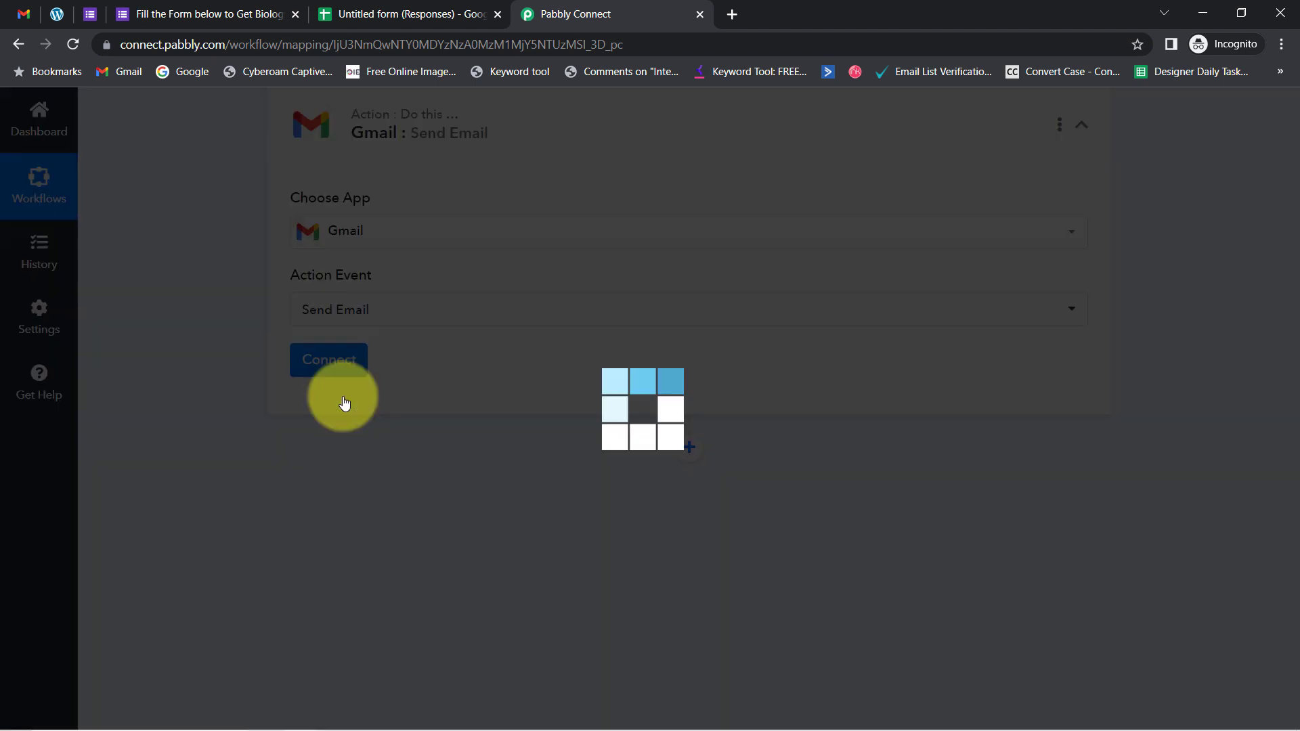
pyautogui.click(324, 374)
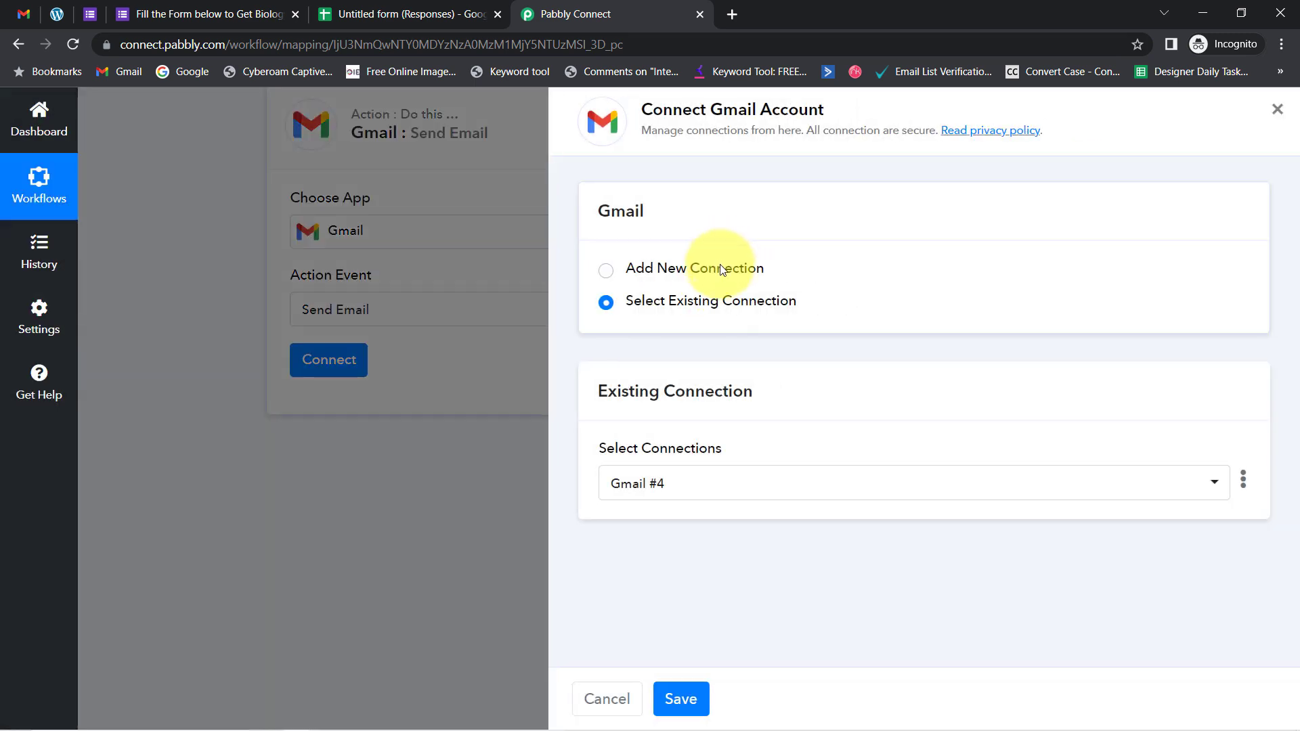
pyautogui.click(723, 270)
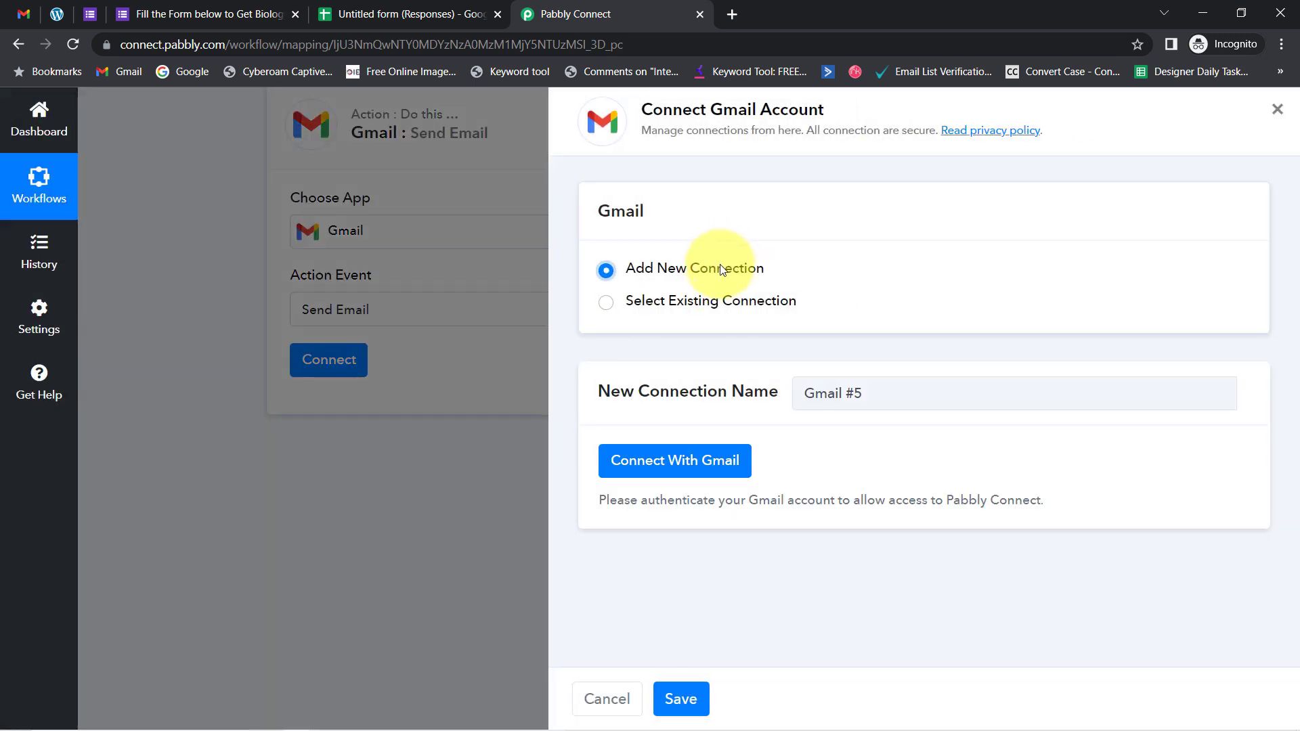
pyautogui.click(699, 460)
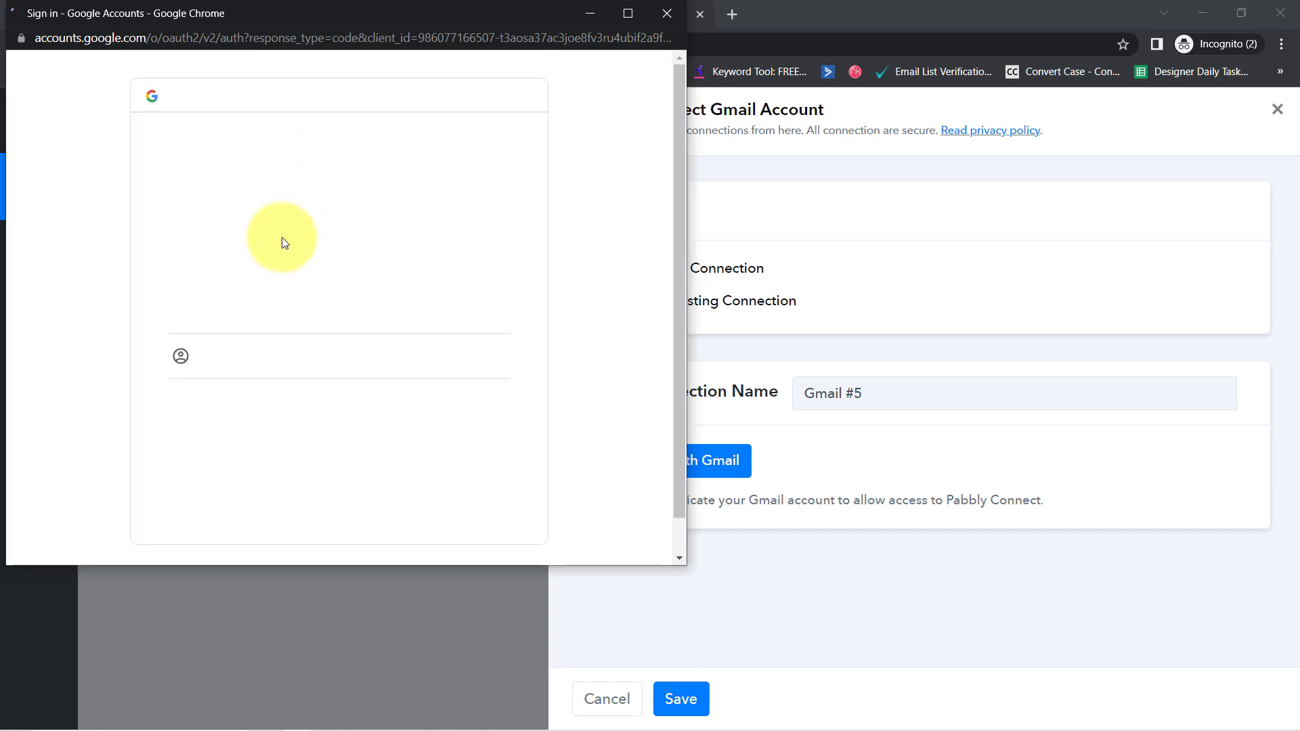
pyautogui.click(667, 12)
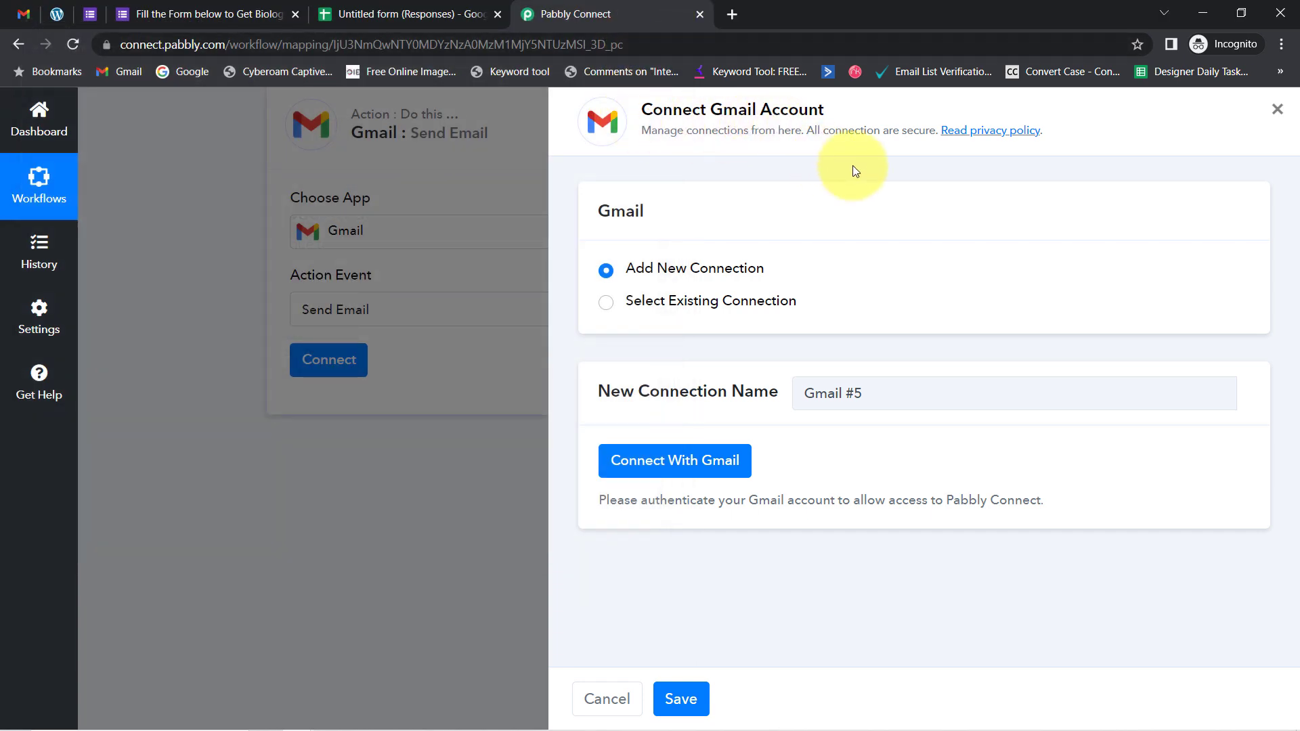
# Connect the Gmail action through the existing connection Gmail #4 and save it.
pyautogui.click(667, 299)
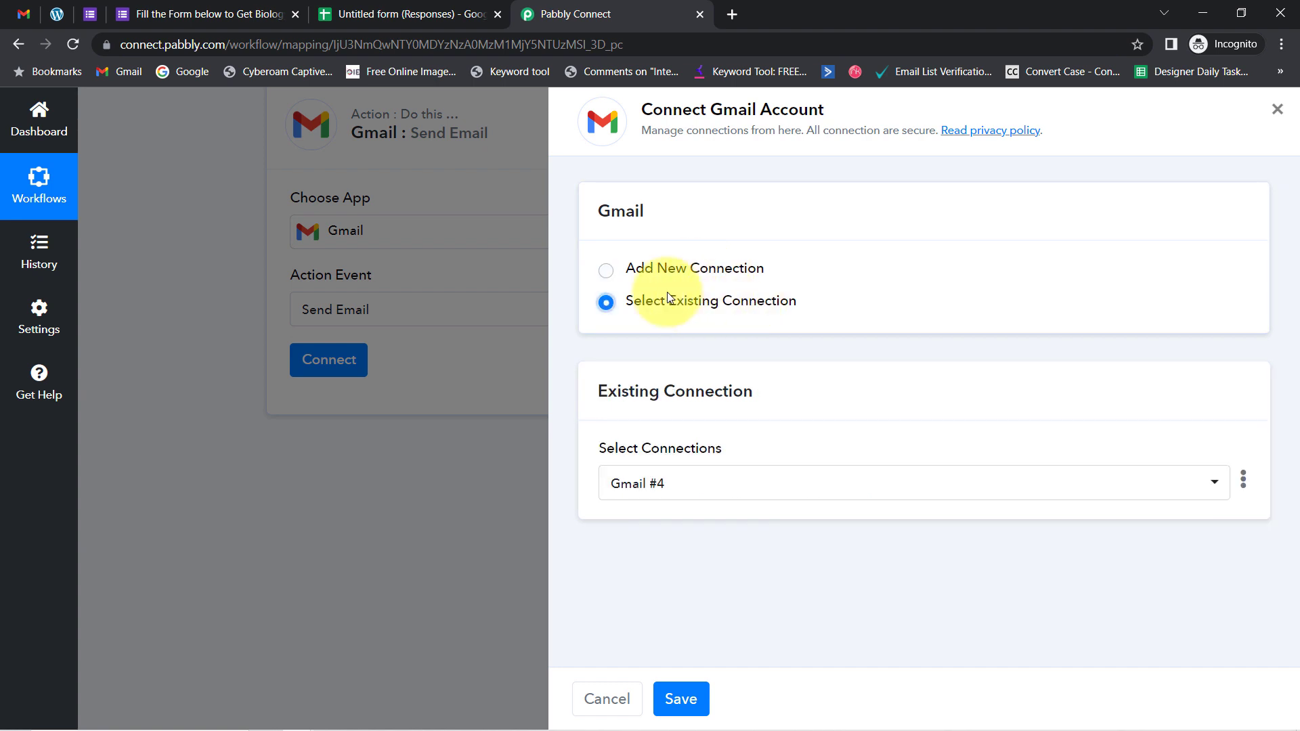
pyautogui.click(630, 482)
pyautogui.click(651, 354)
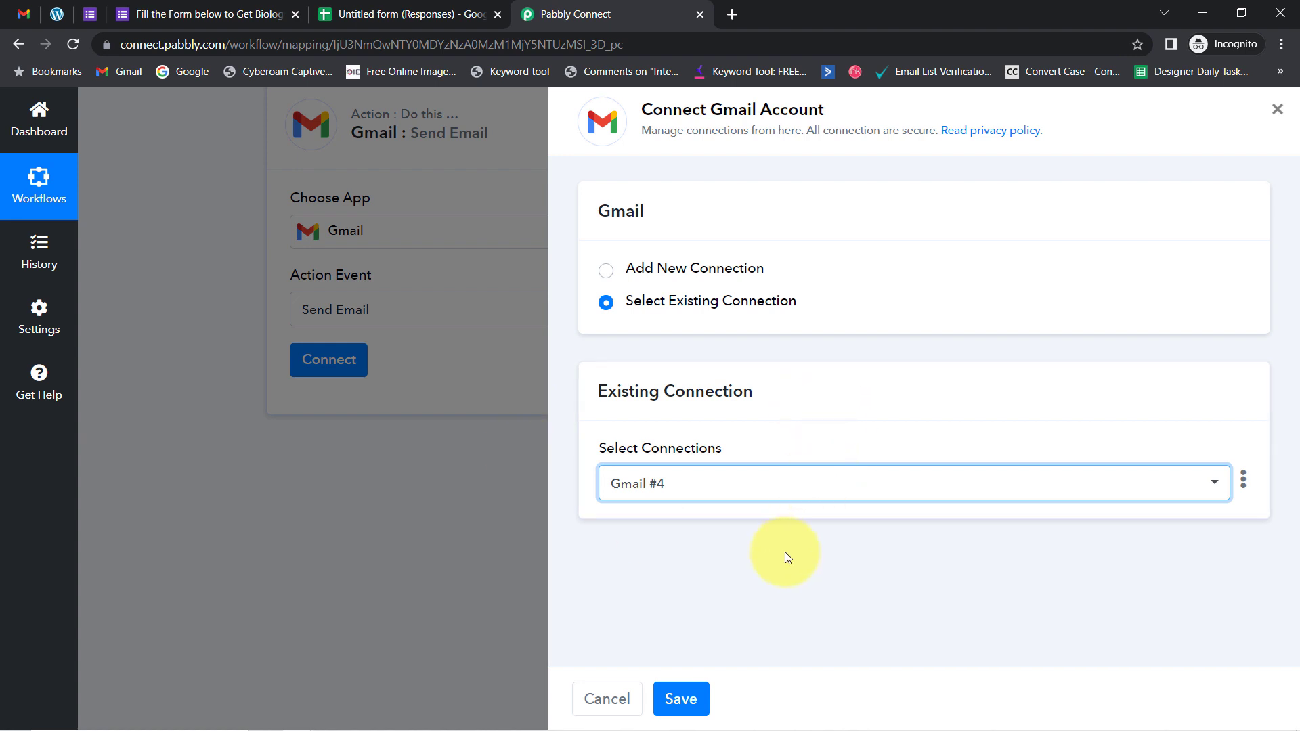
pyautogui.click(695, 692)
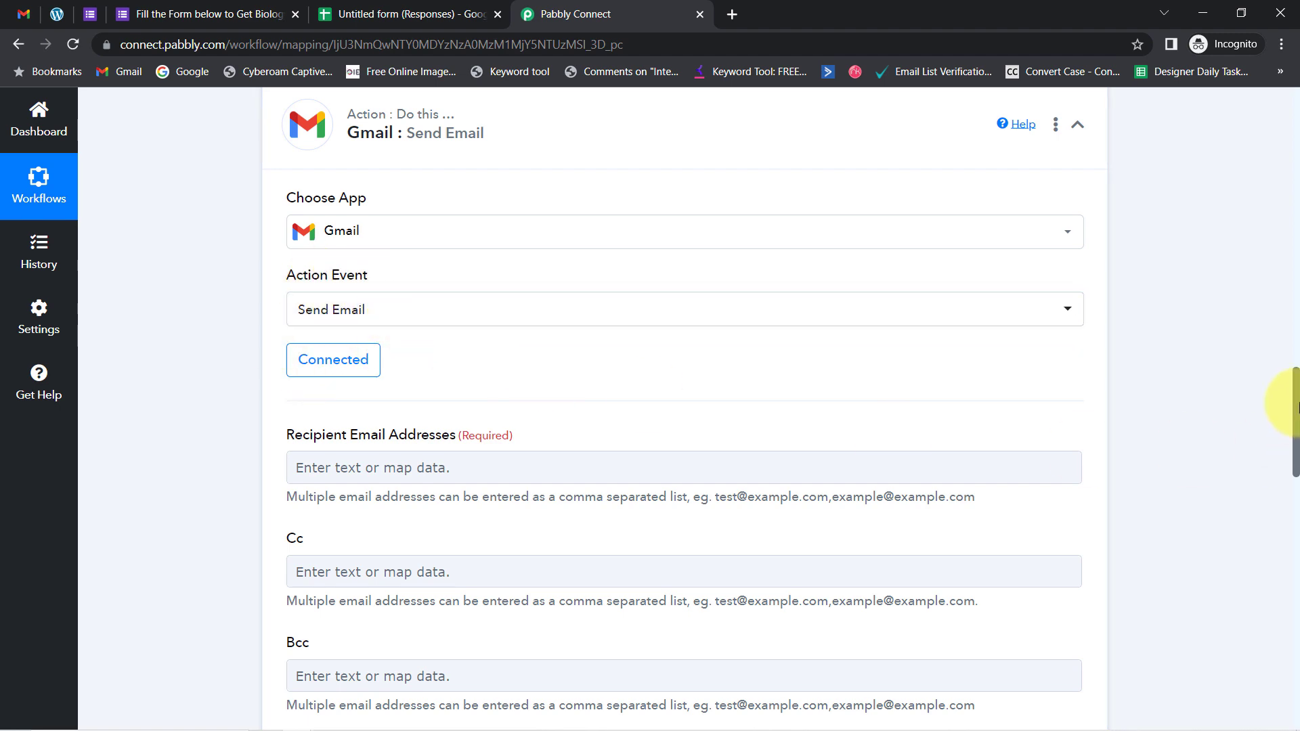
# Map the Recipient Email Addresses field to the Email value from the Google Forms response.
pyautogui.moveTo(1296, 404); pyautogui.dragTo(1270, 339)
pyautogui.moveTo(709, 296); pyautogui.dragTo(885, 305)
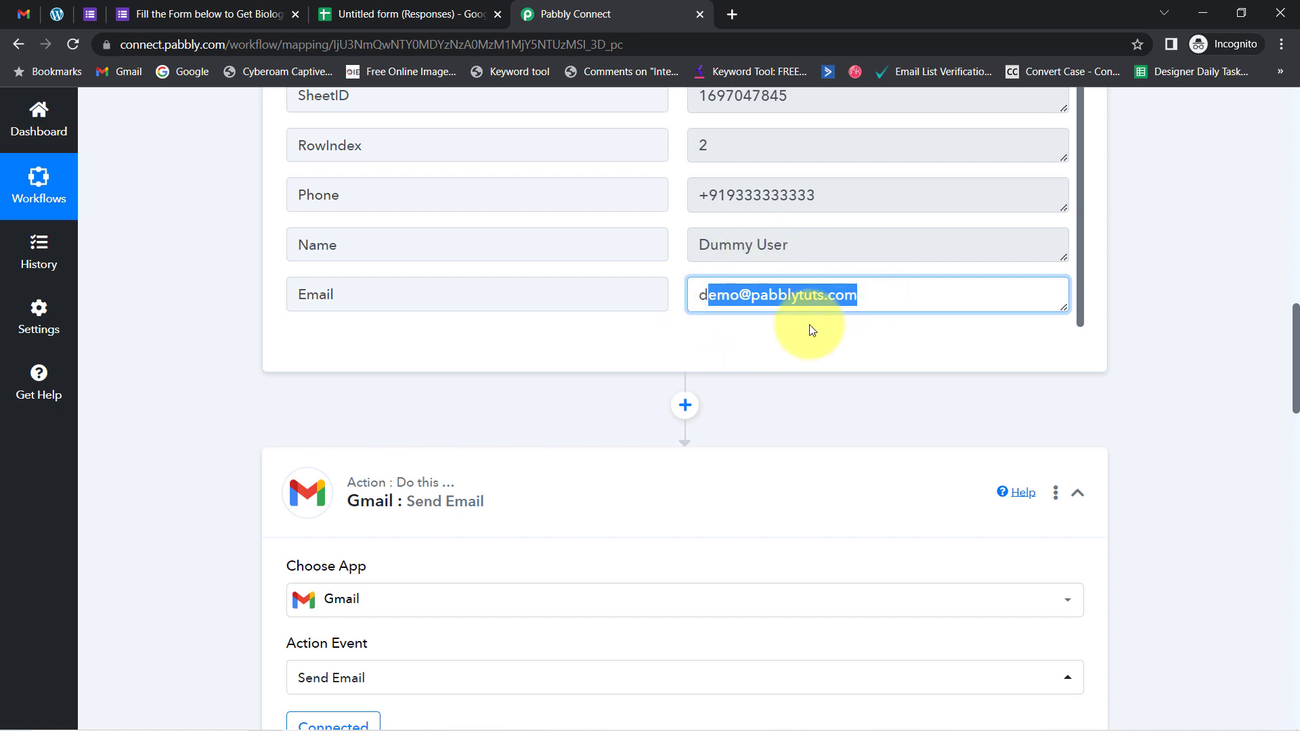
pyautogui.moveTo(1297, 337); pyautogui.dragTo(1296, 439)
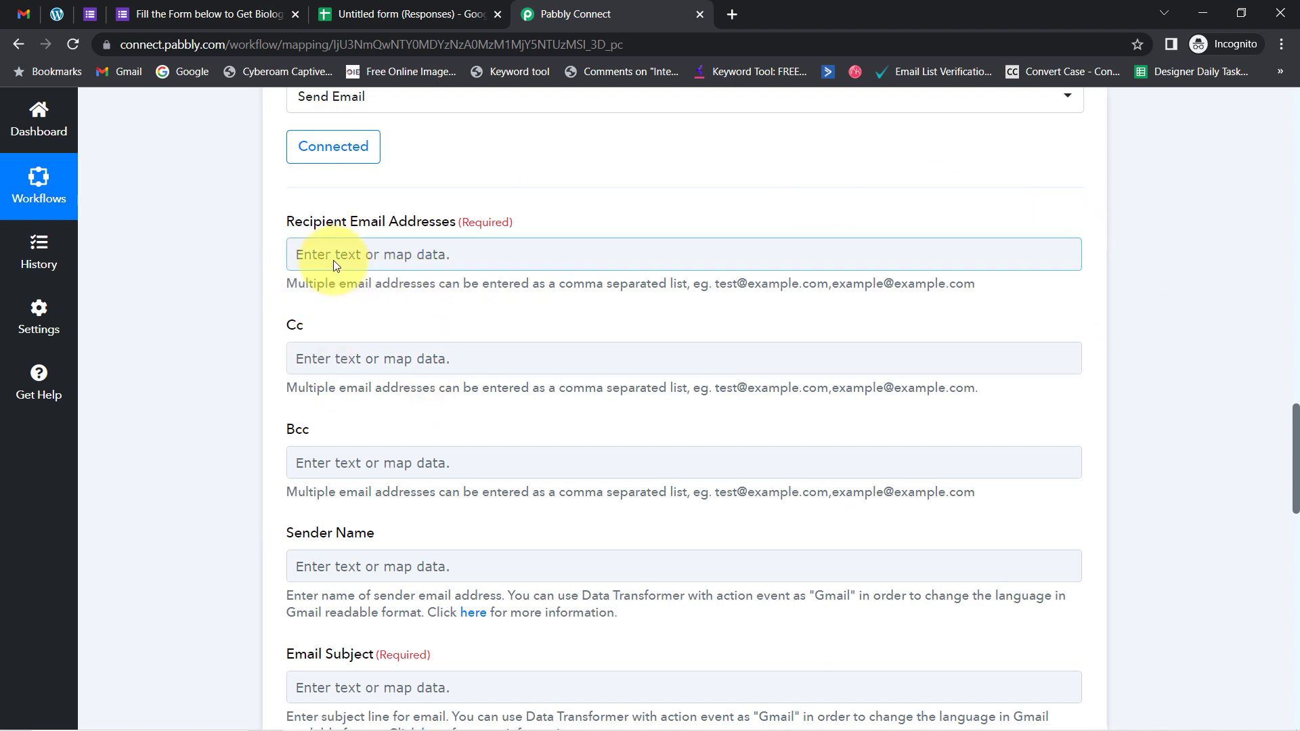
pyautogui.click(313, 255)
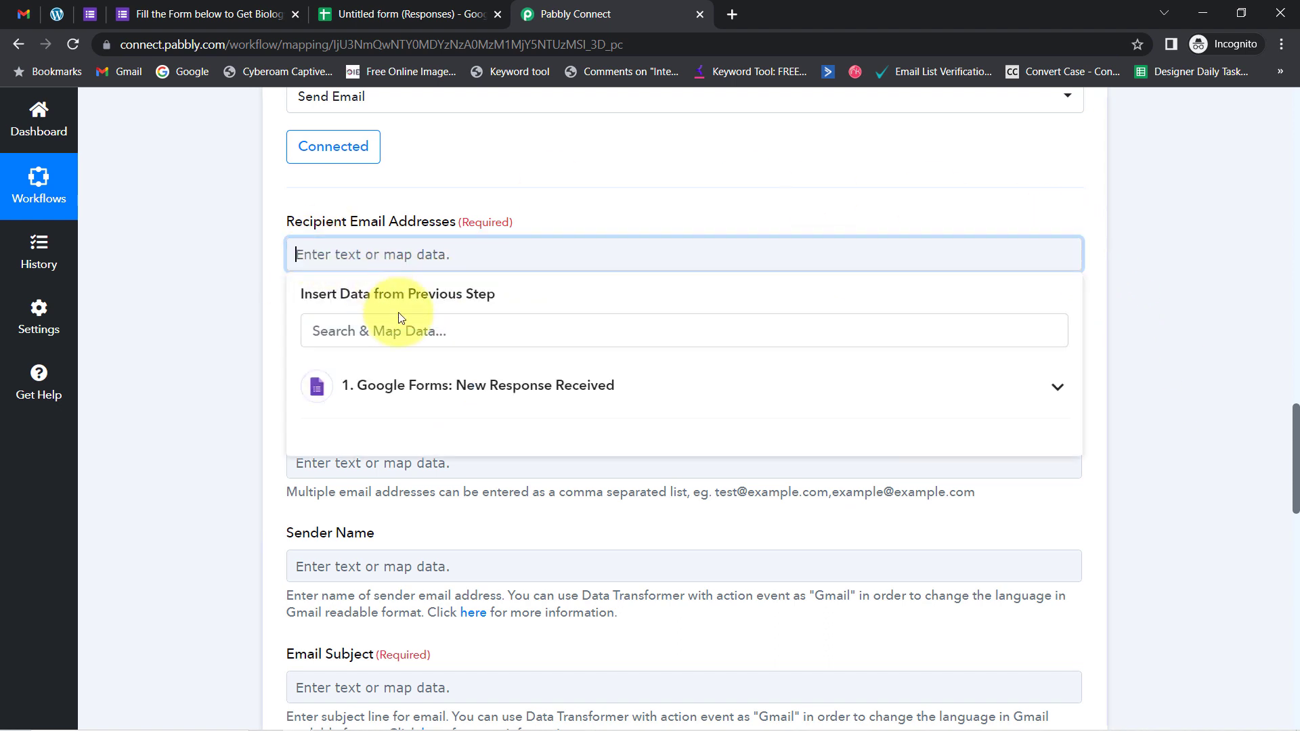
pyautogui.click(434, 388)
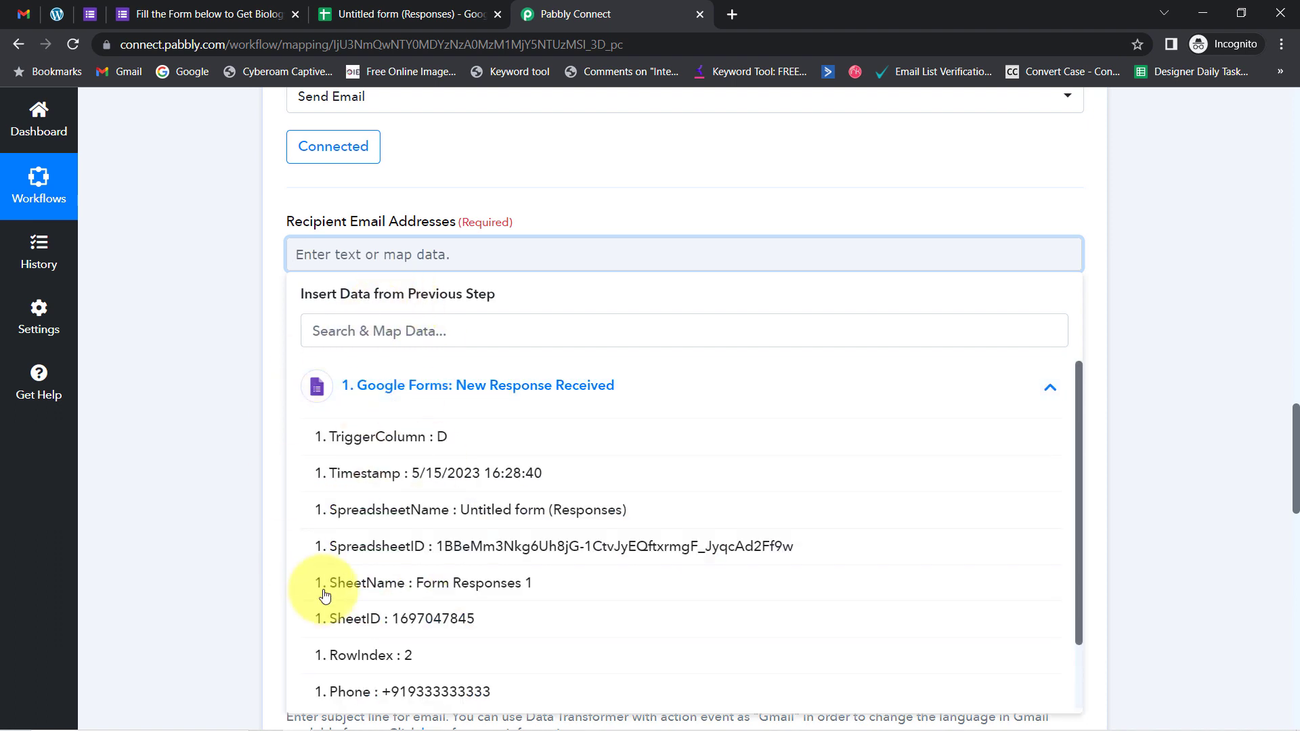
pyautogui.click(401, 322)
pyautogui.write('@')
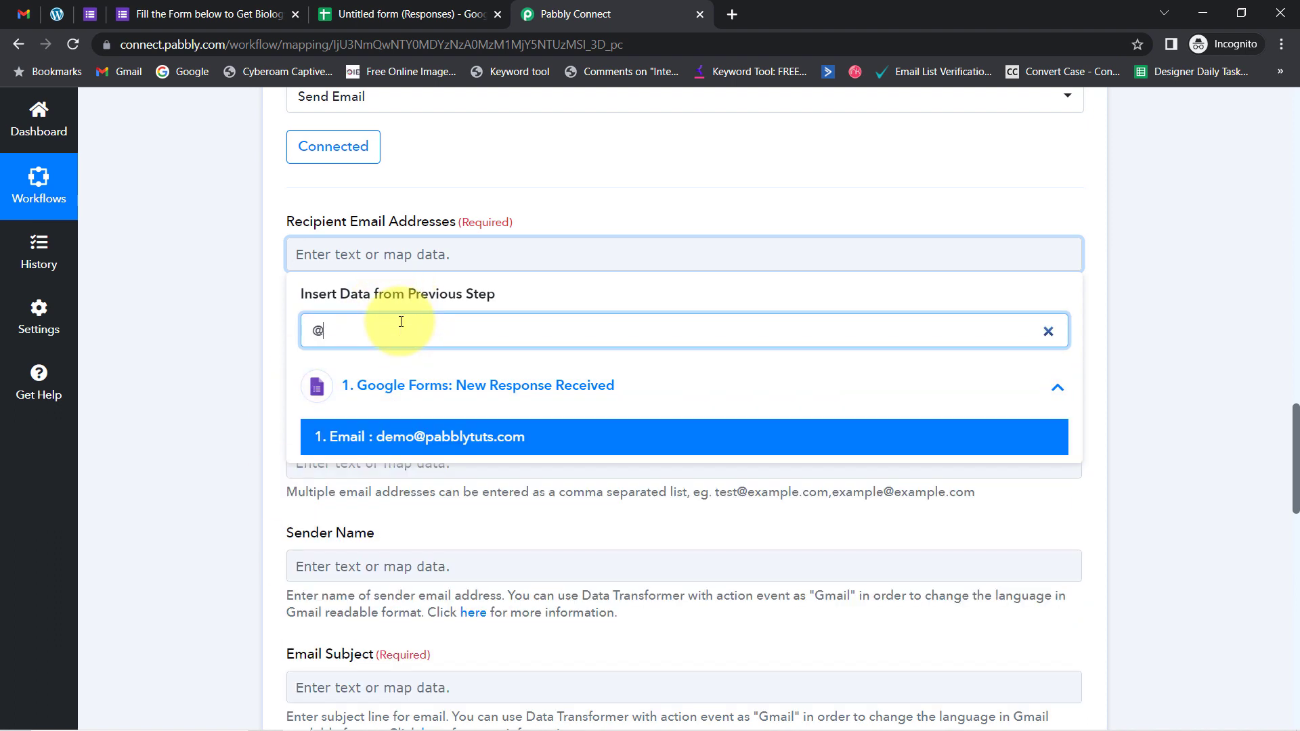
pyautogui.click(414, 445)
pyautogui.click(182, 355)
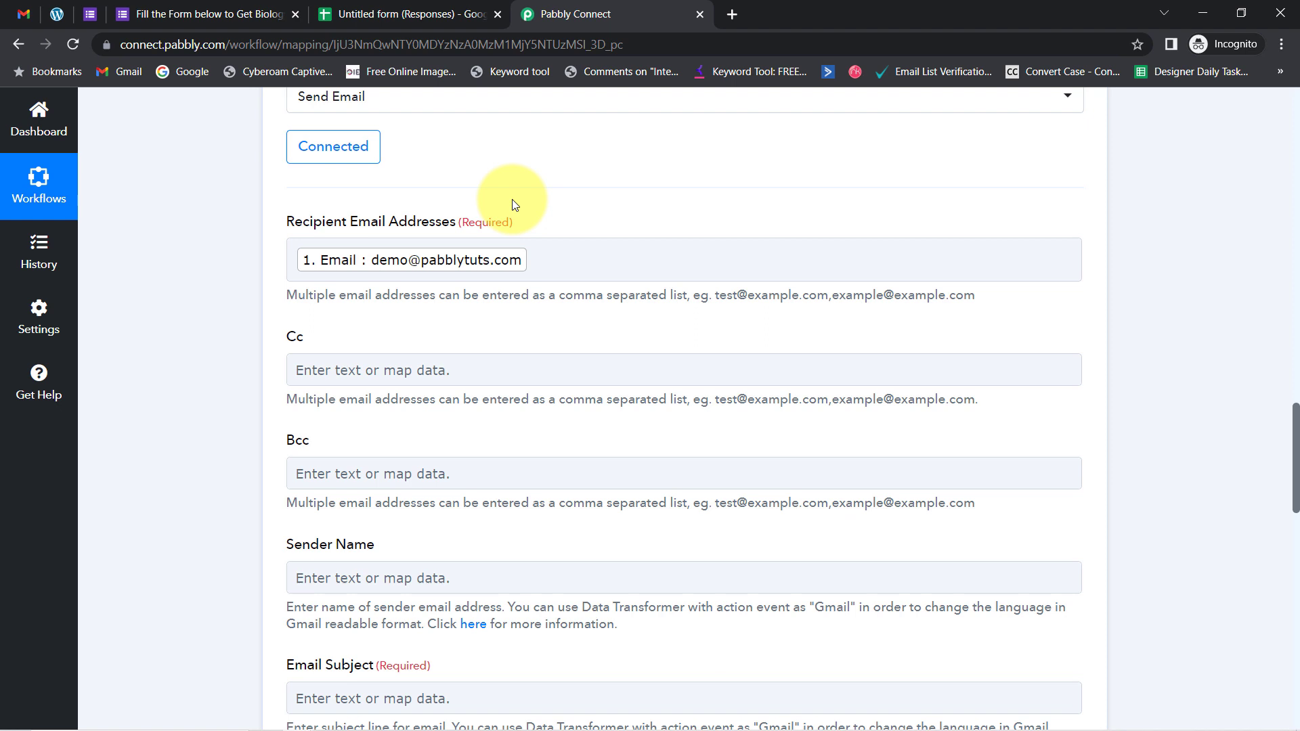
# Set the email's Sender Name to Magnet Brains.
pyautogui.moveTo(1296, 417); pyautogui.dragTo(1277, 471)
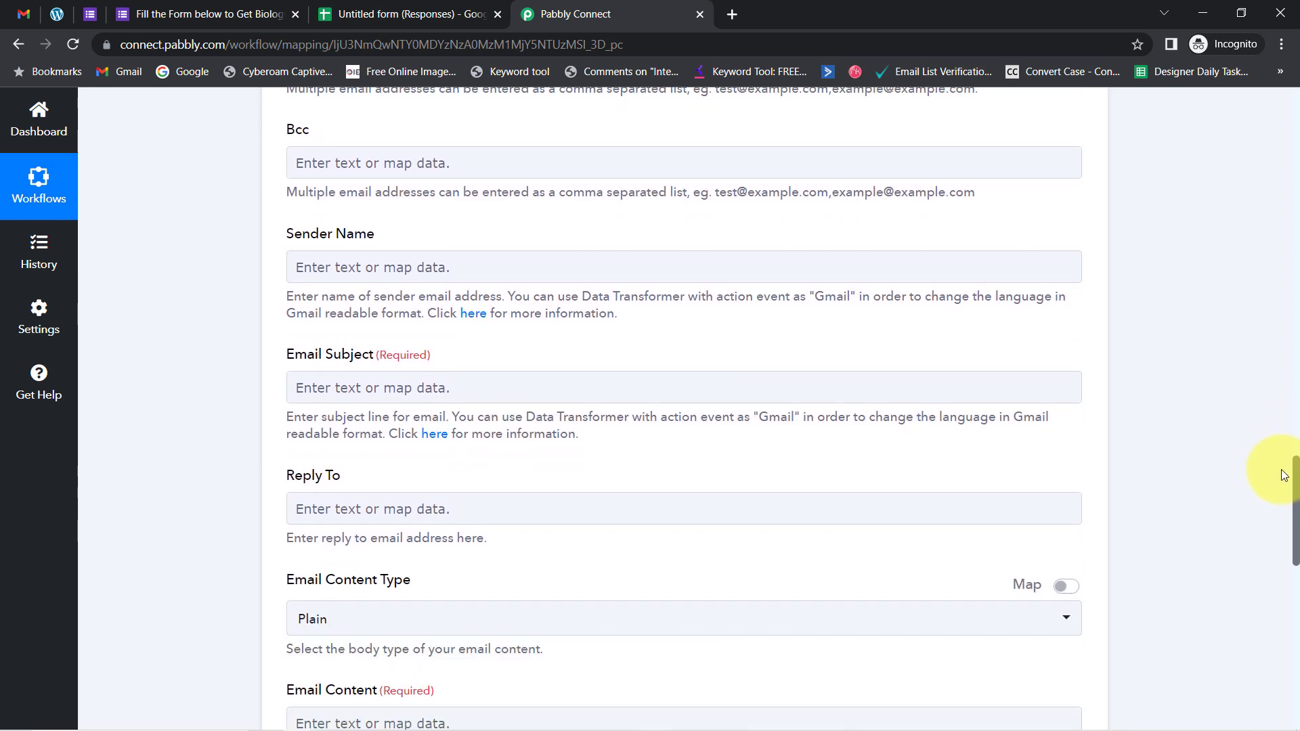
pyautogui.click(323, 258)
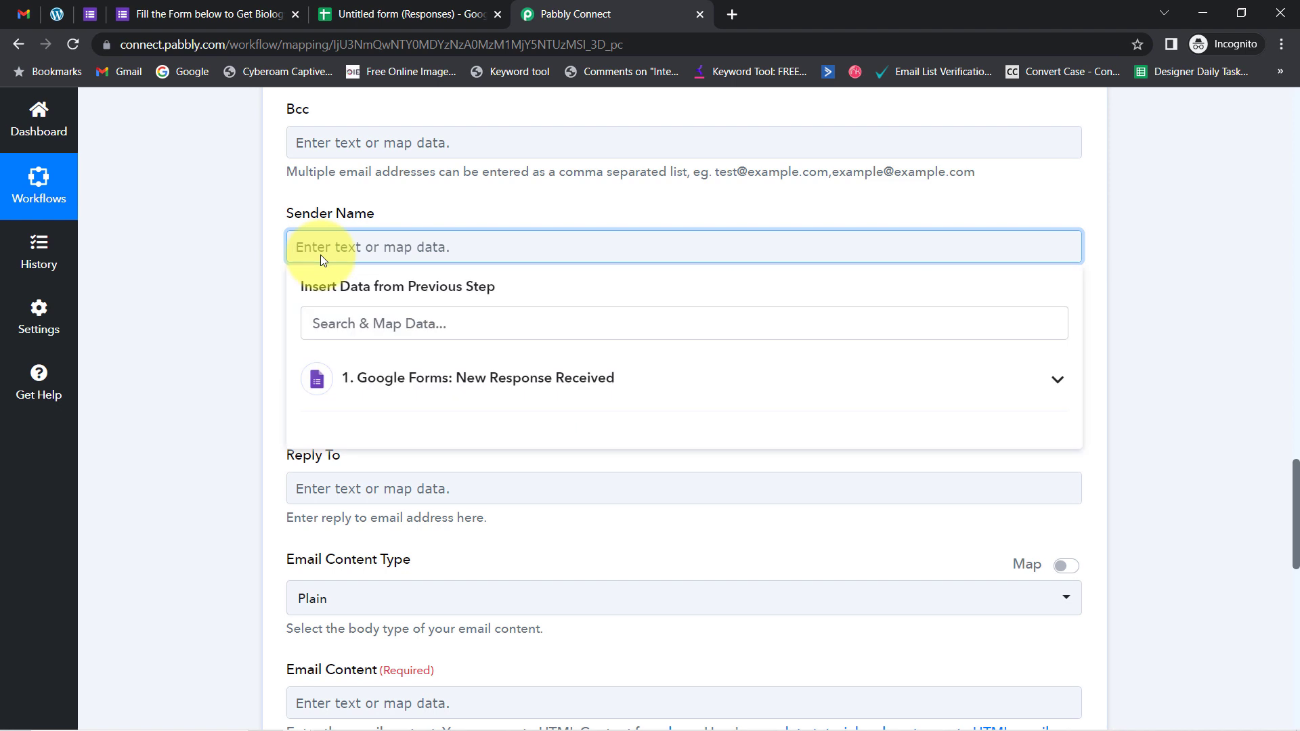
pyautogui.write('Magnet Brains')
pyautogui.click(278, 284)
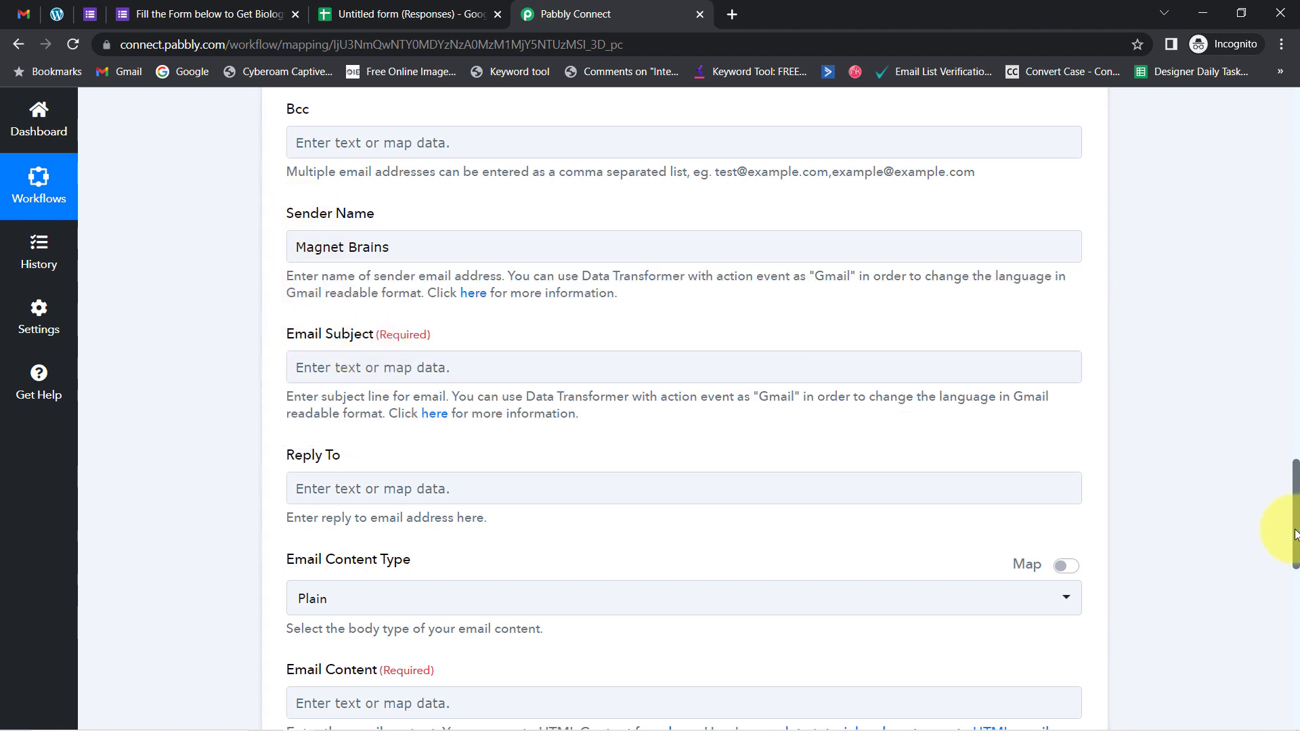
# Enter "Here you find your Biology Notes" as the Email Subject.
pyautogui.scroll(-2, 1287, 535)
pyautogui.click(370, 257)
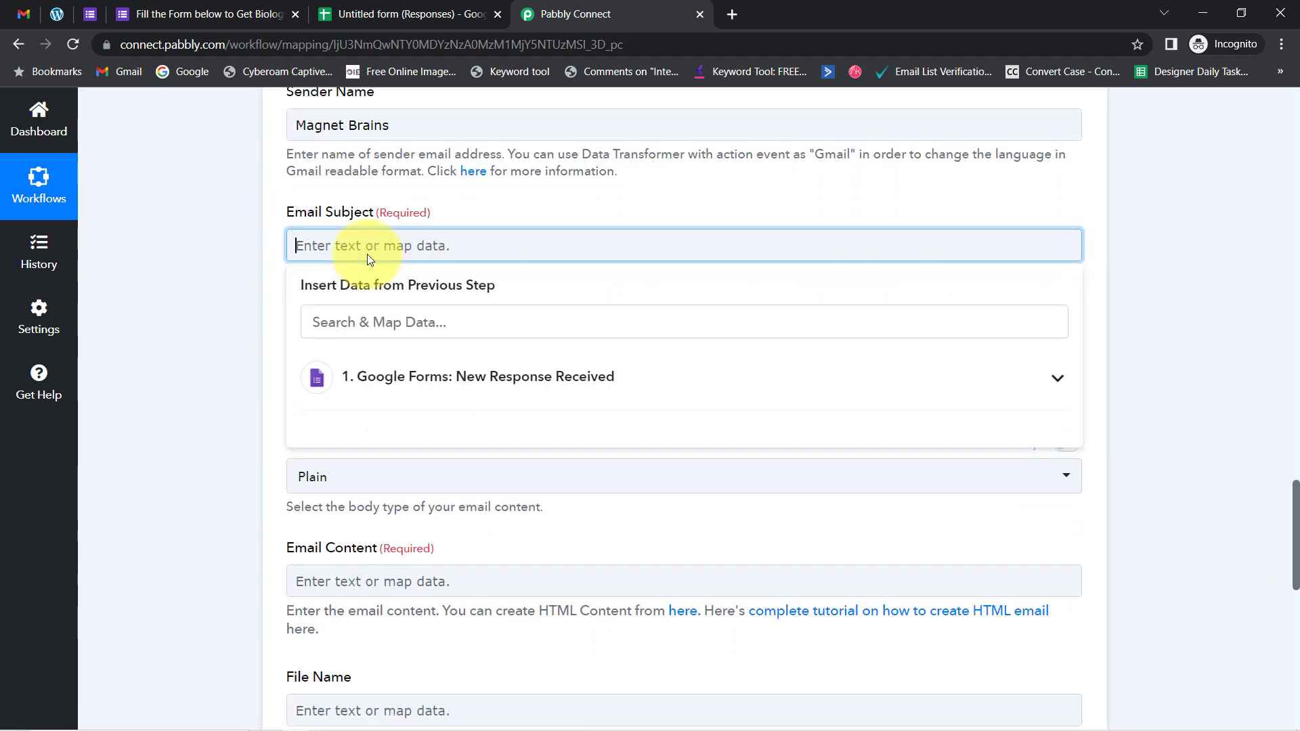
pyautogui.write('Here you')
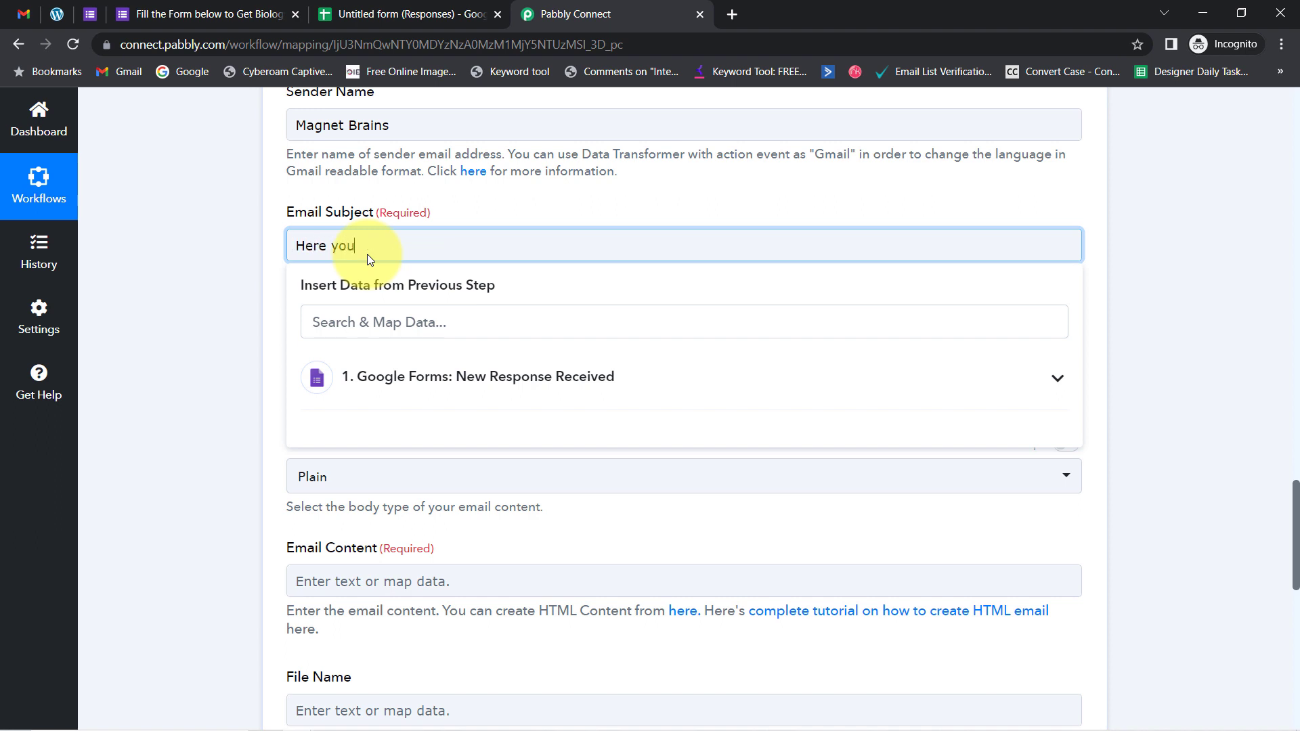
pyautogui.write(' find your NotesBiology')
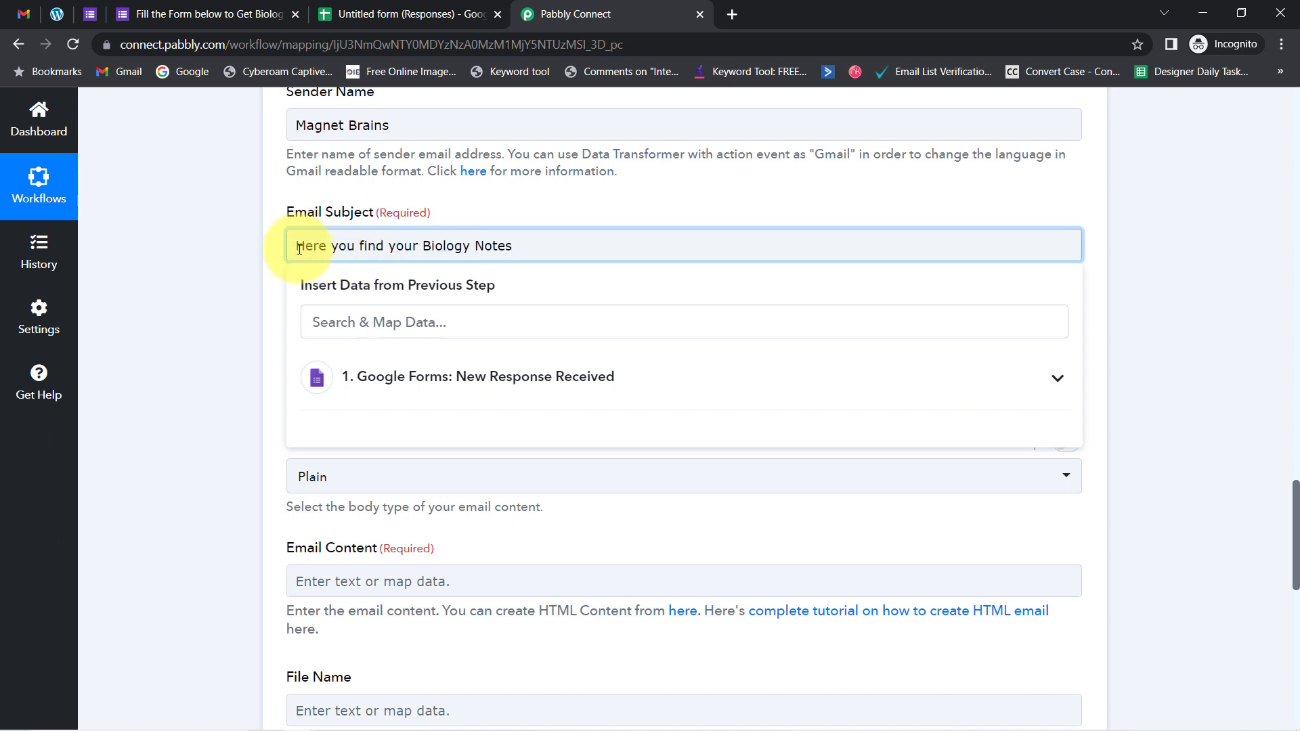
# Put the mapped Name value and a comma before the subject text, and insert "can" after "you".
pyautogui.click(387, 378)
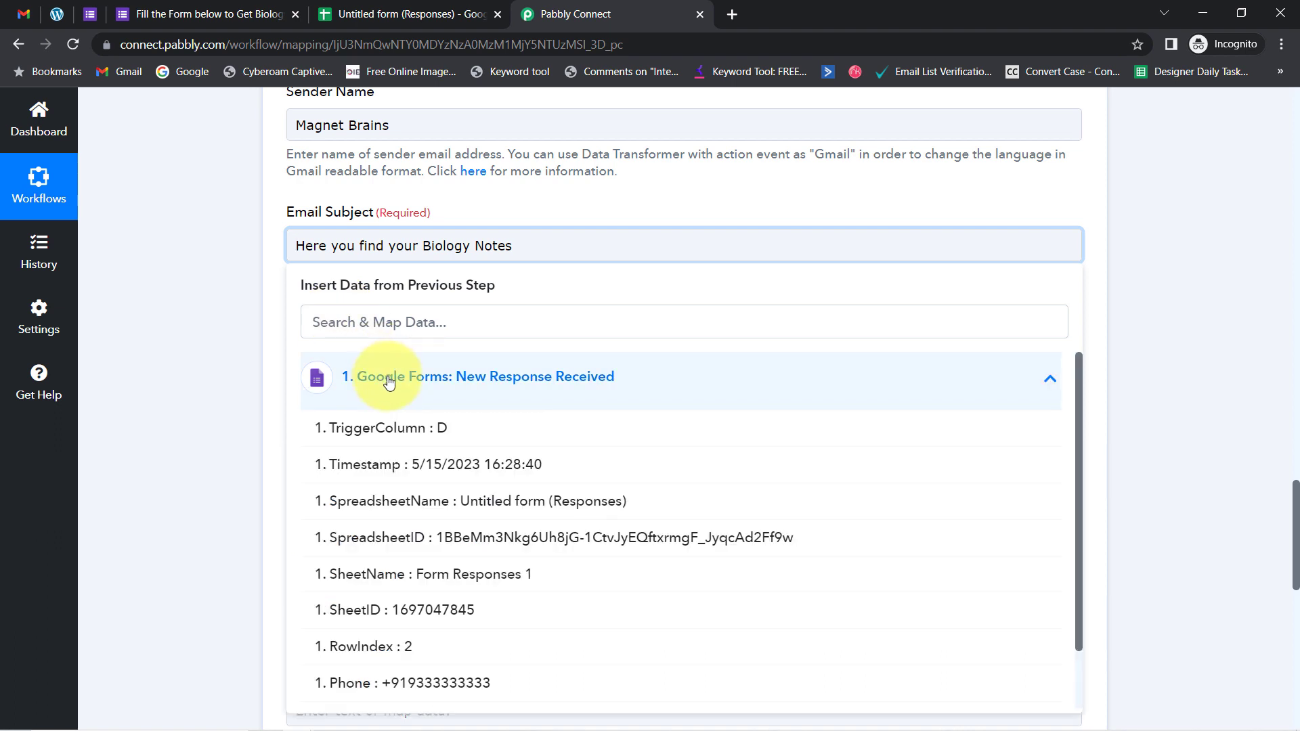
pyautogui.scroll(-1, 451, 620)
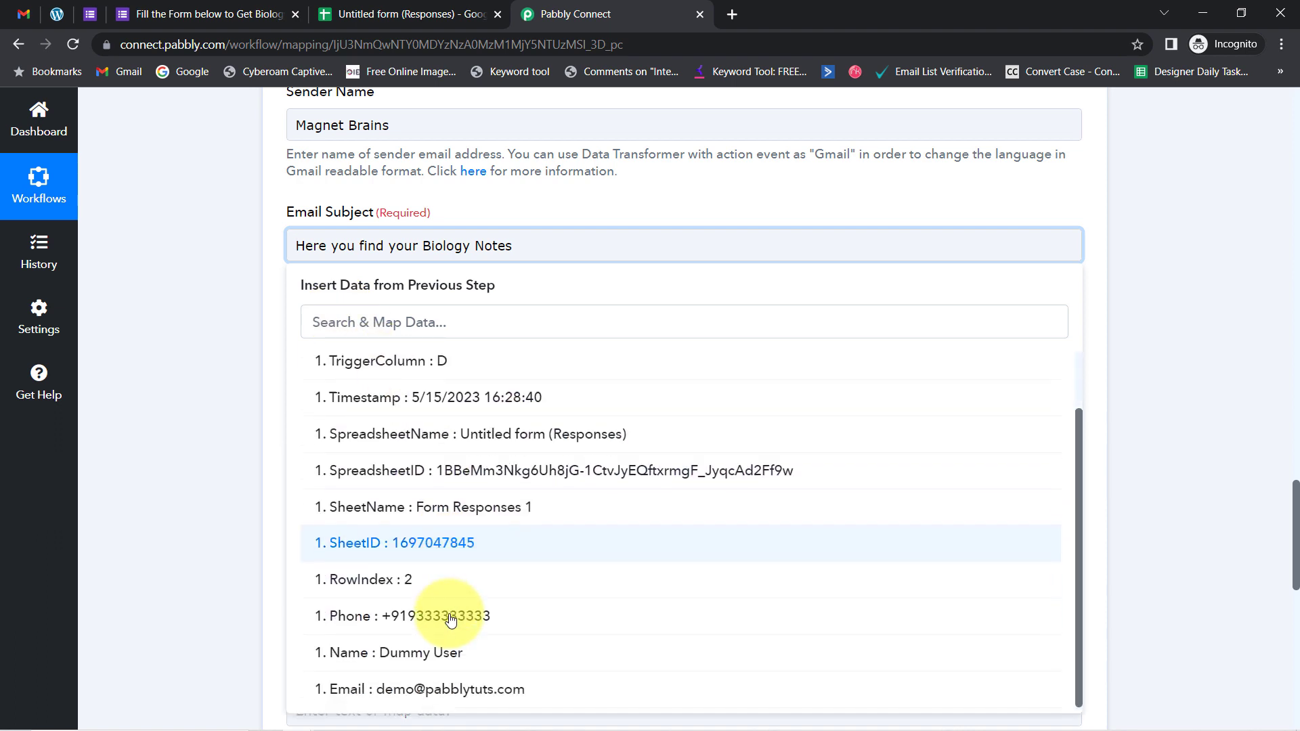
pyautogui.click(407, 654)
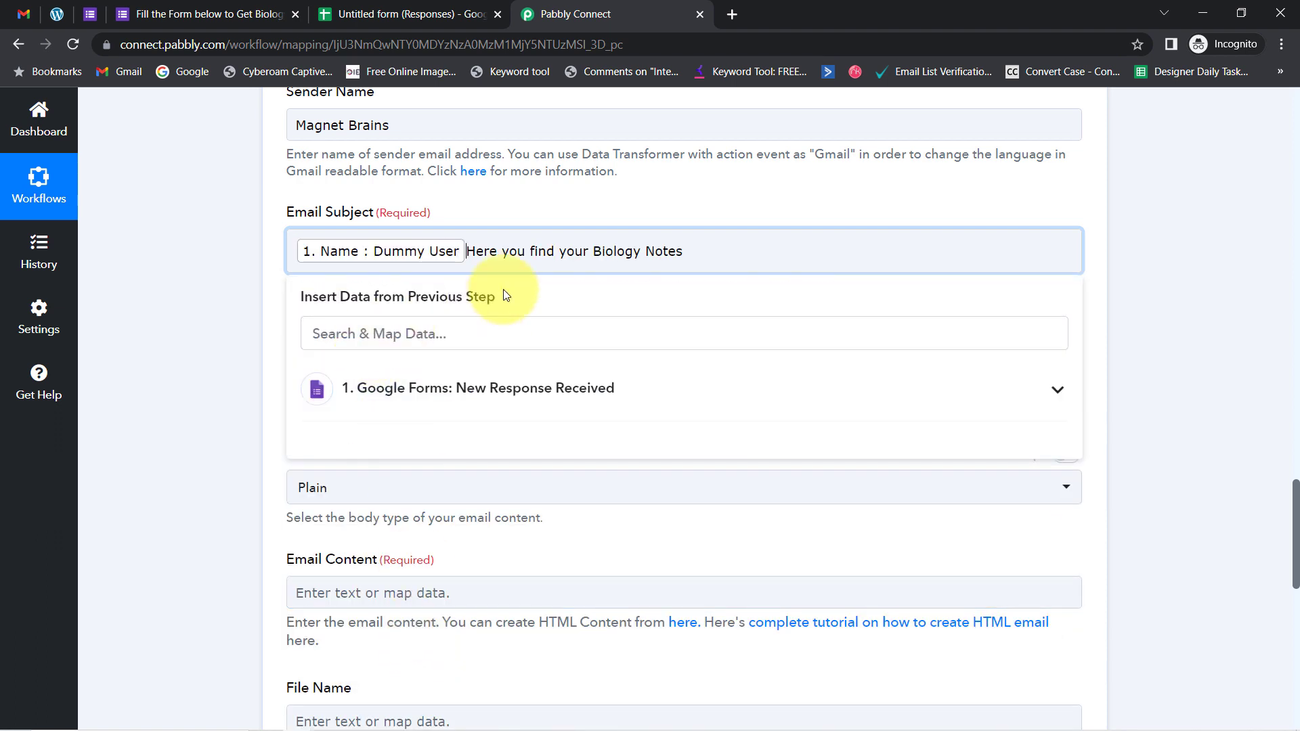
pyautogui.write(',')
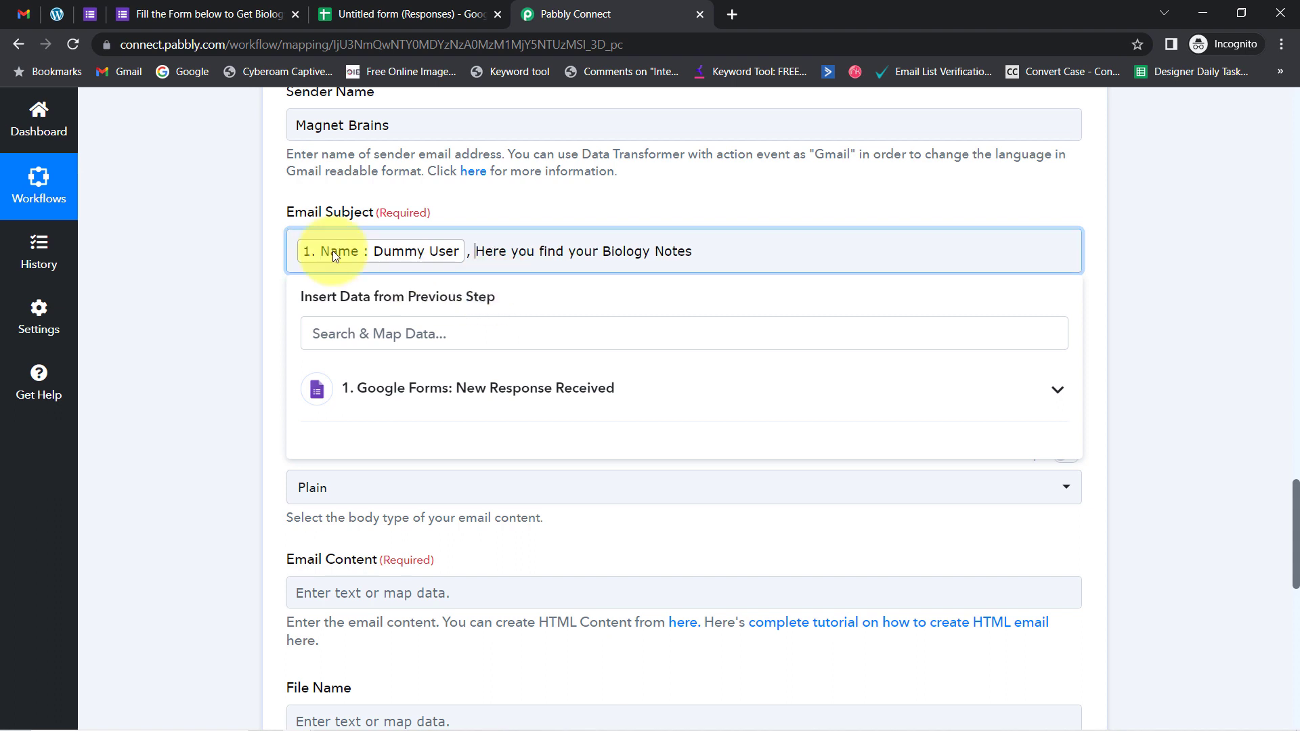
pyautogui.click(535, 252)
pyautogui.write('can')
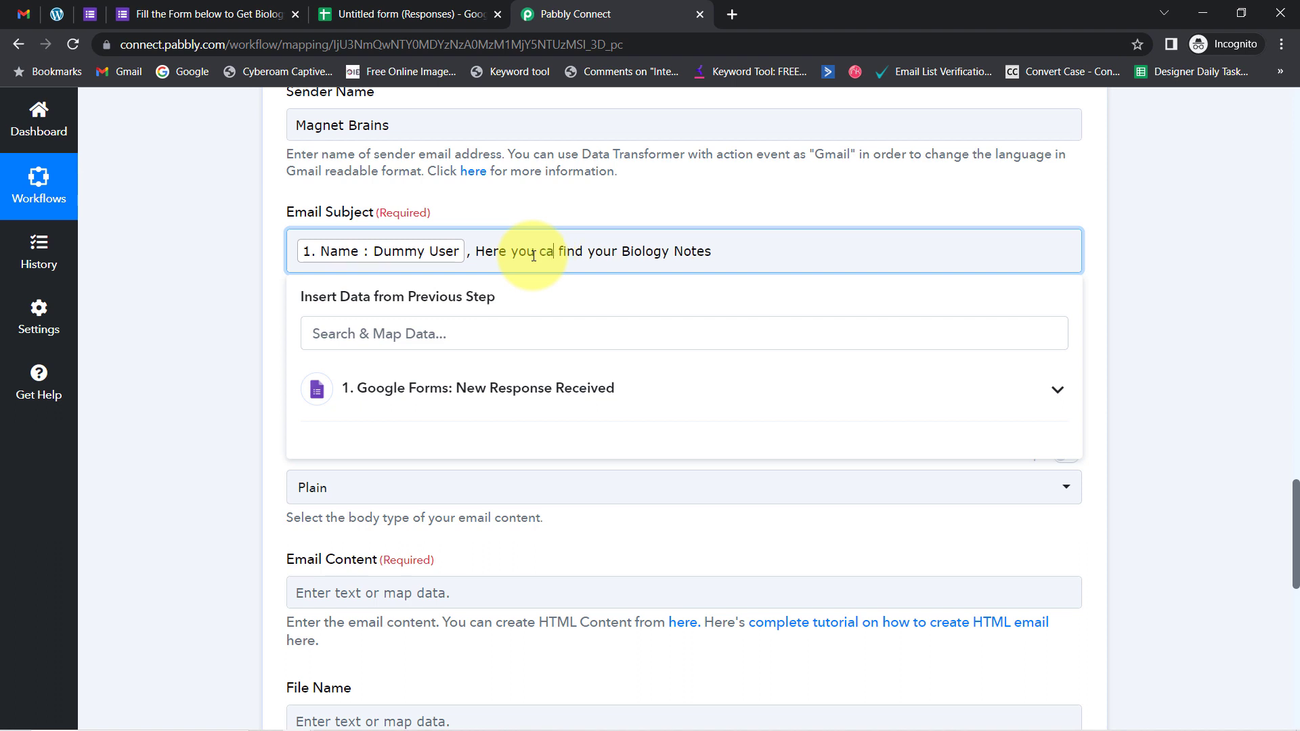
pyautogui.click(214, 270)
pyautogui.click(1248, 353)
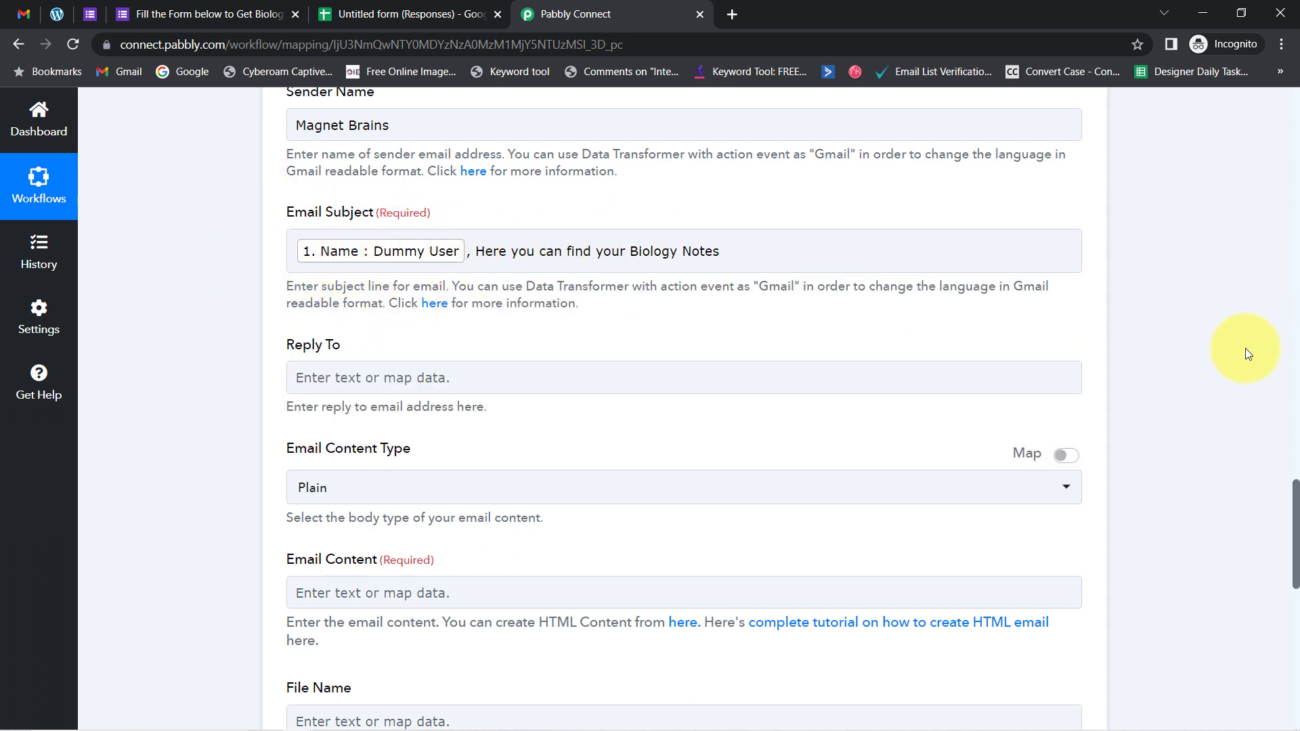
# Switch to the Brochure Email file in Notepad and copy the message from "Hello <Student Name>" through "EduTech".
pyautogui.scroll(-2, 1295, 507)
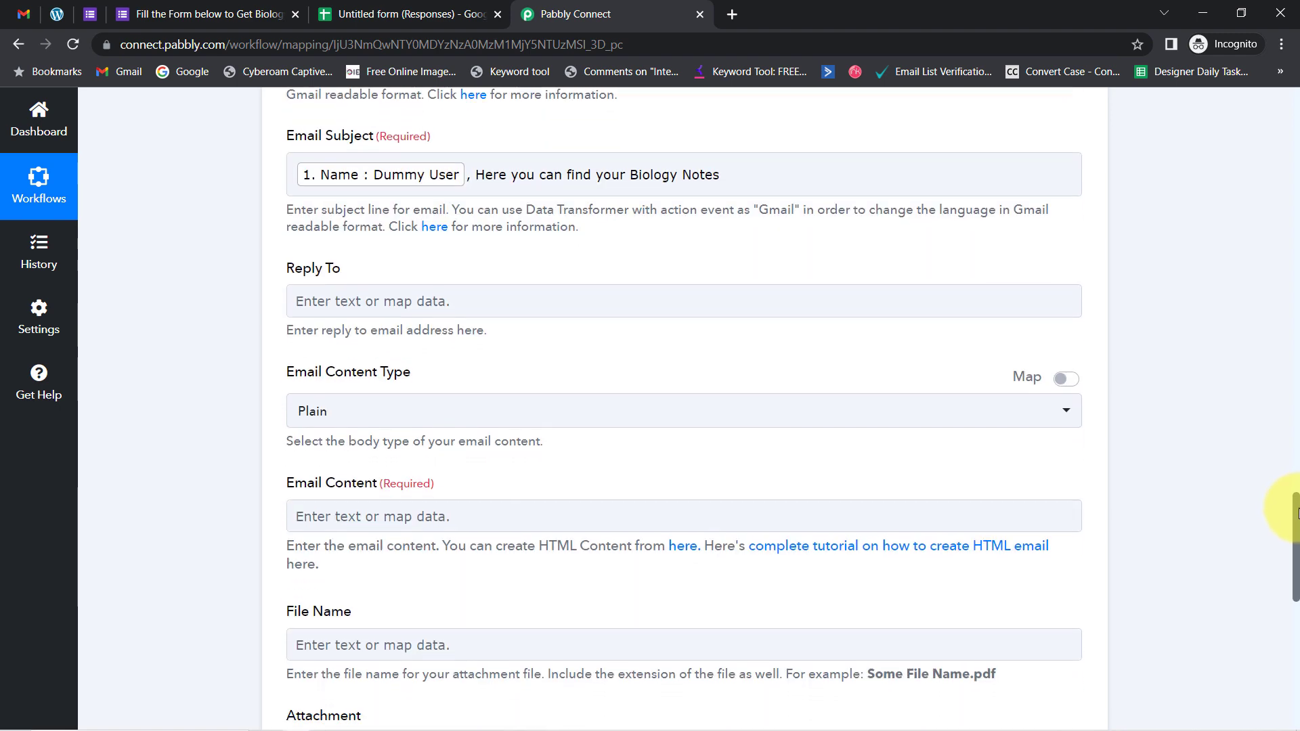
pyautogui.scroll(-2, 1295, 521)
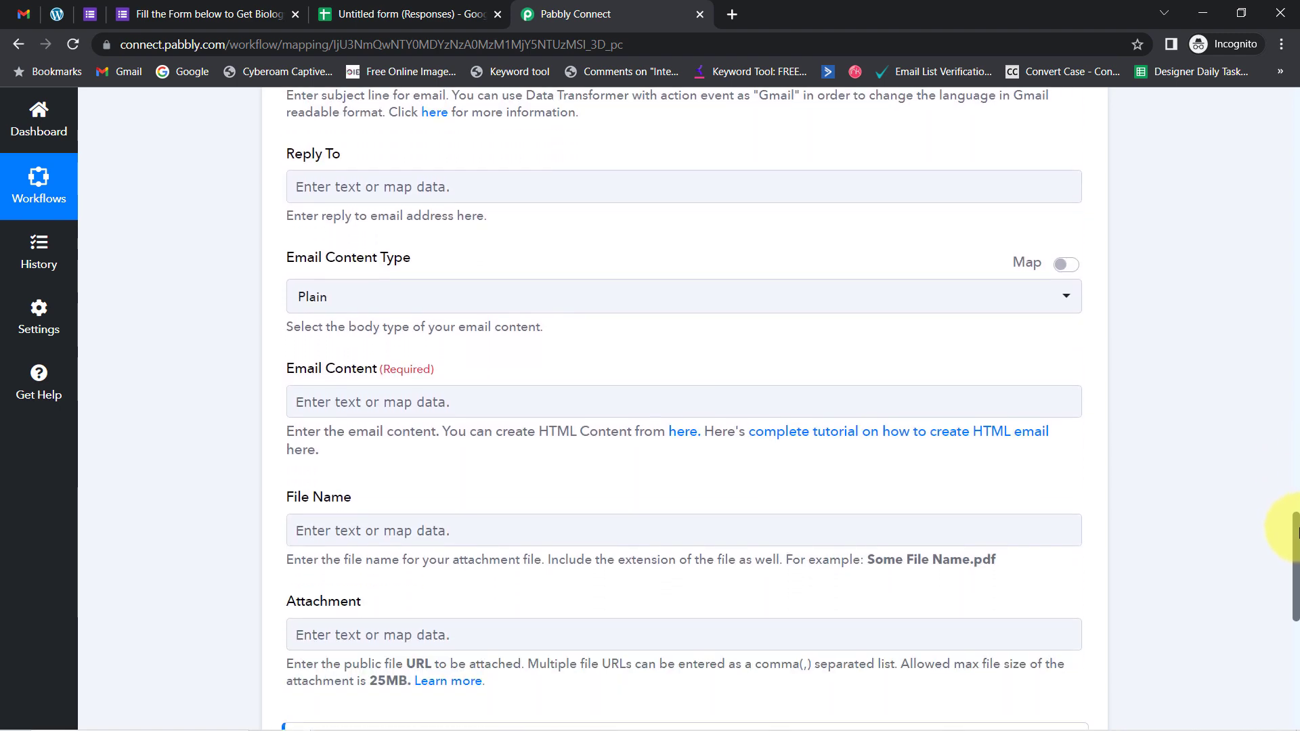
pyautogui.scroll(-3, 1295, 542)
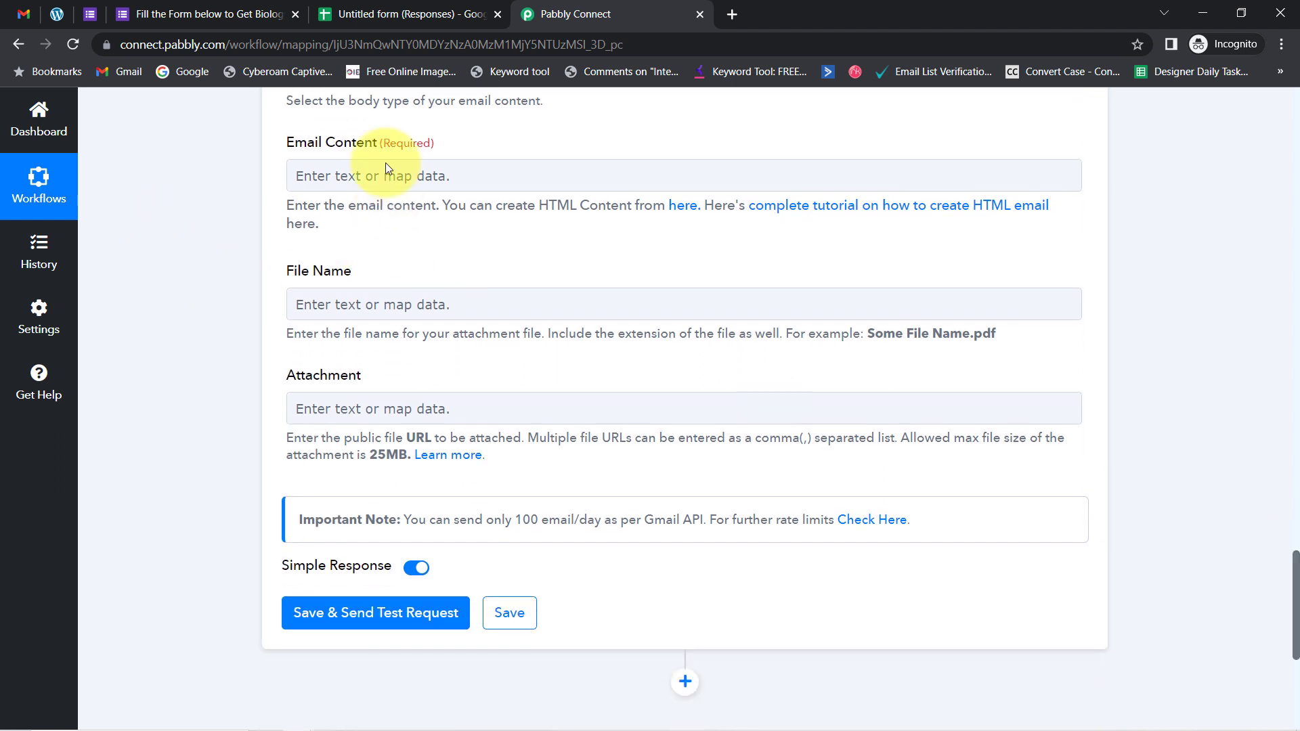
pyautogui.click(318, 150)
pyautogui.click(318, 150)
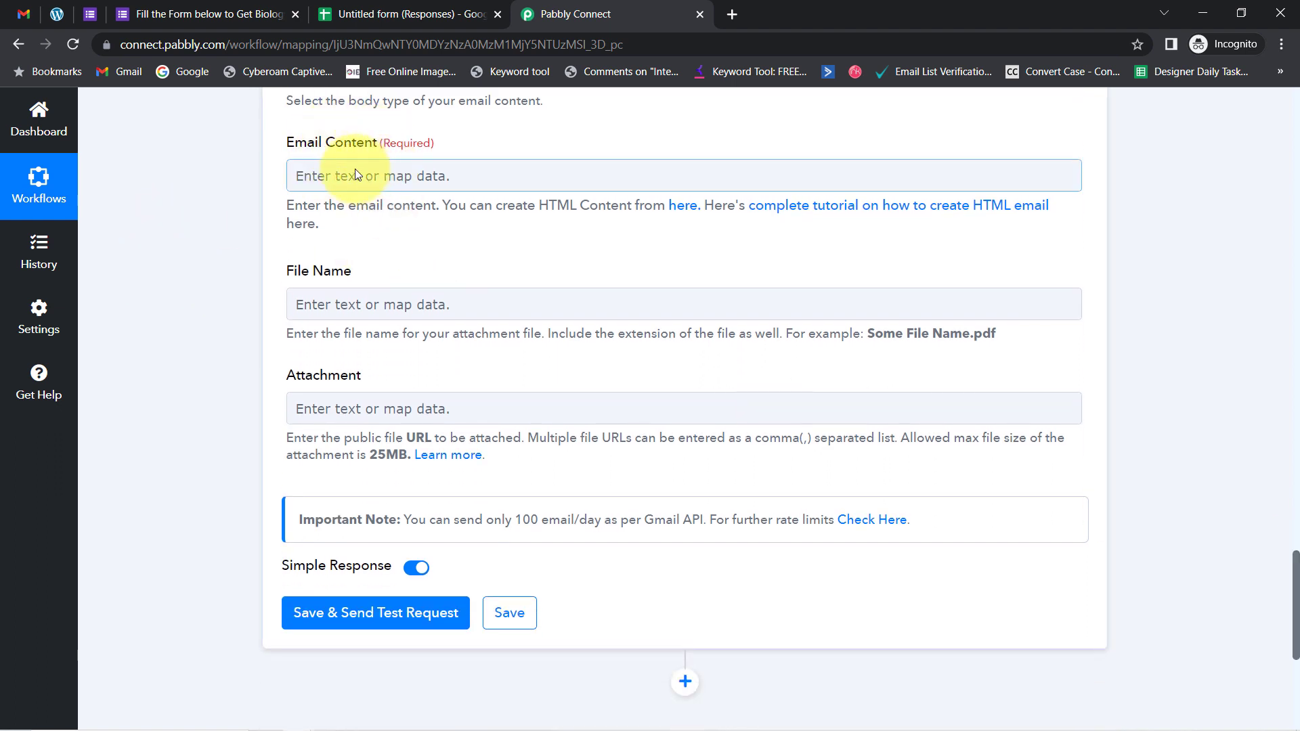
pyautogui.moveTo(295, 377); pyautogui.dragTo(361, 379)
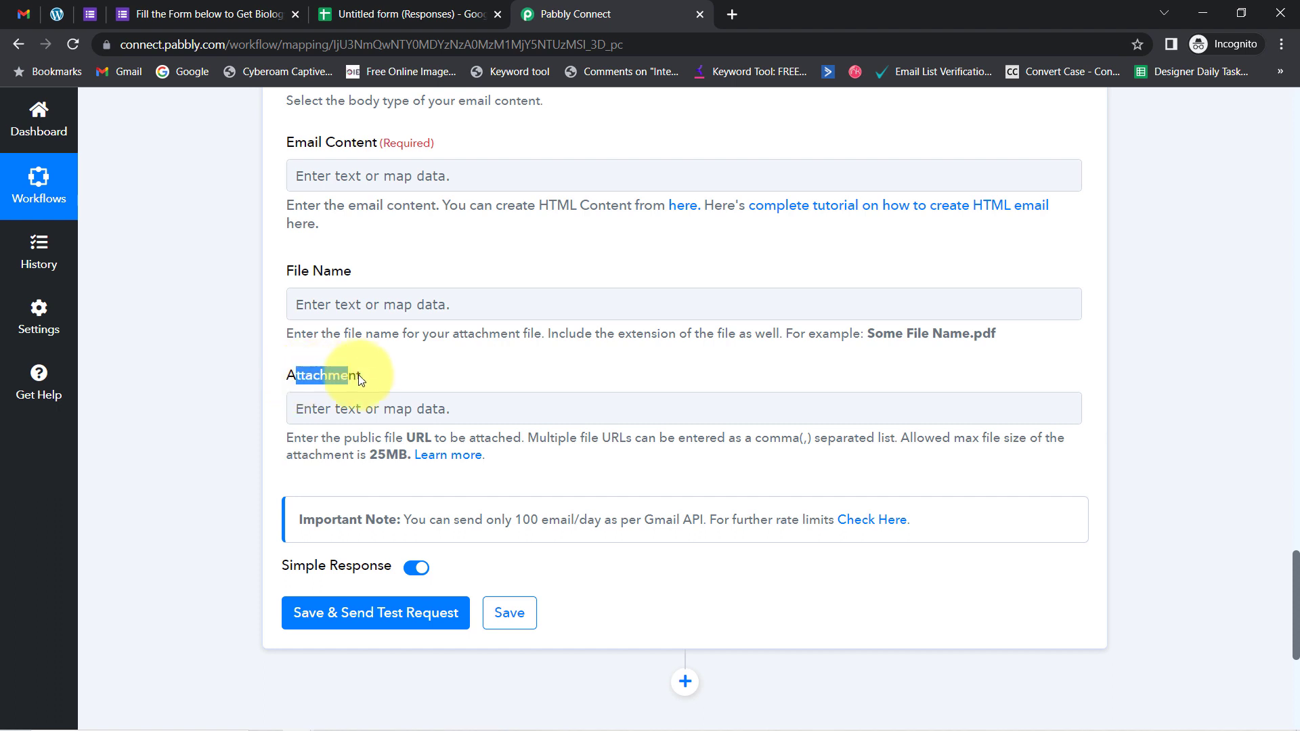
pyautogui.moveTo(362, 721)
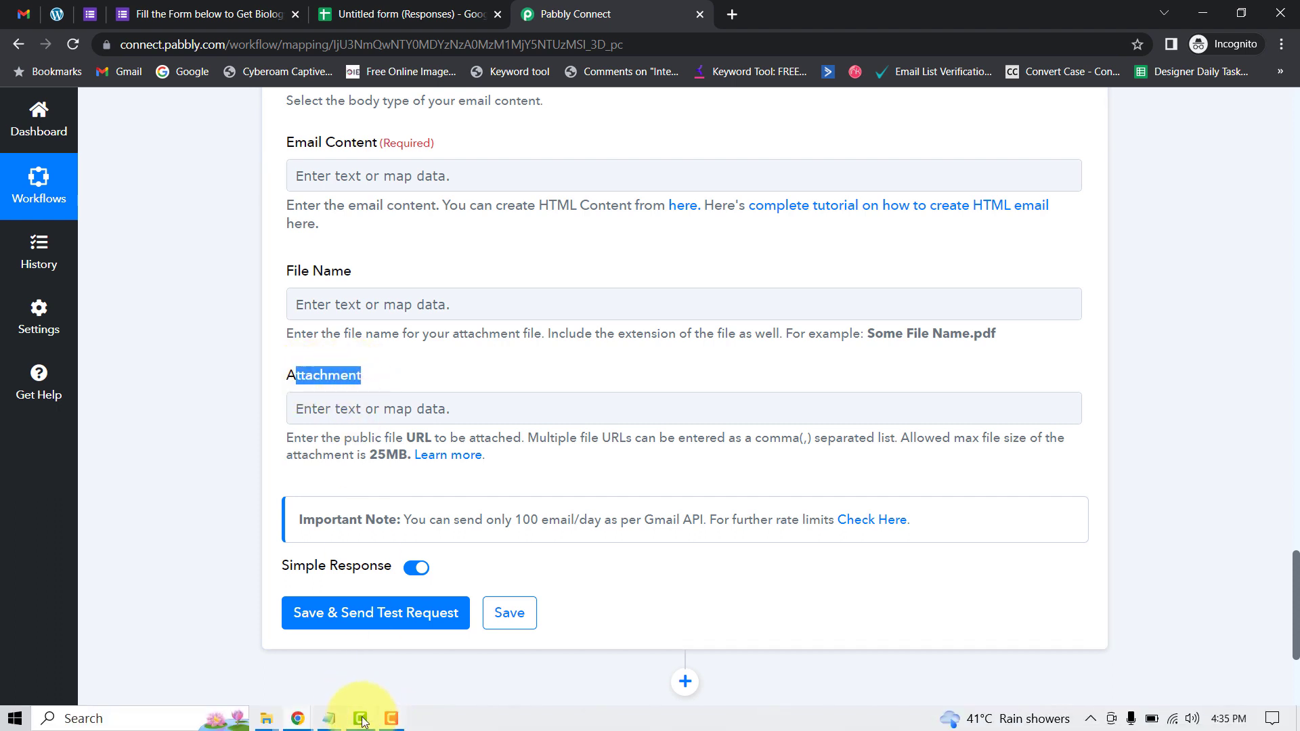
pyautogui.click(367, 668)
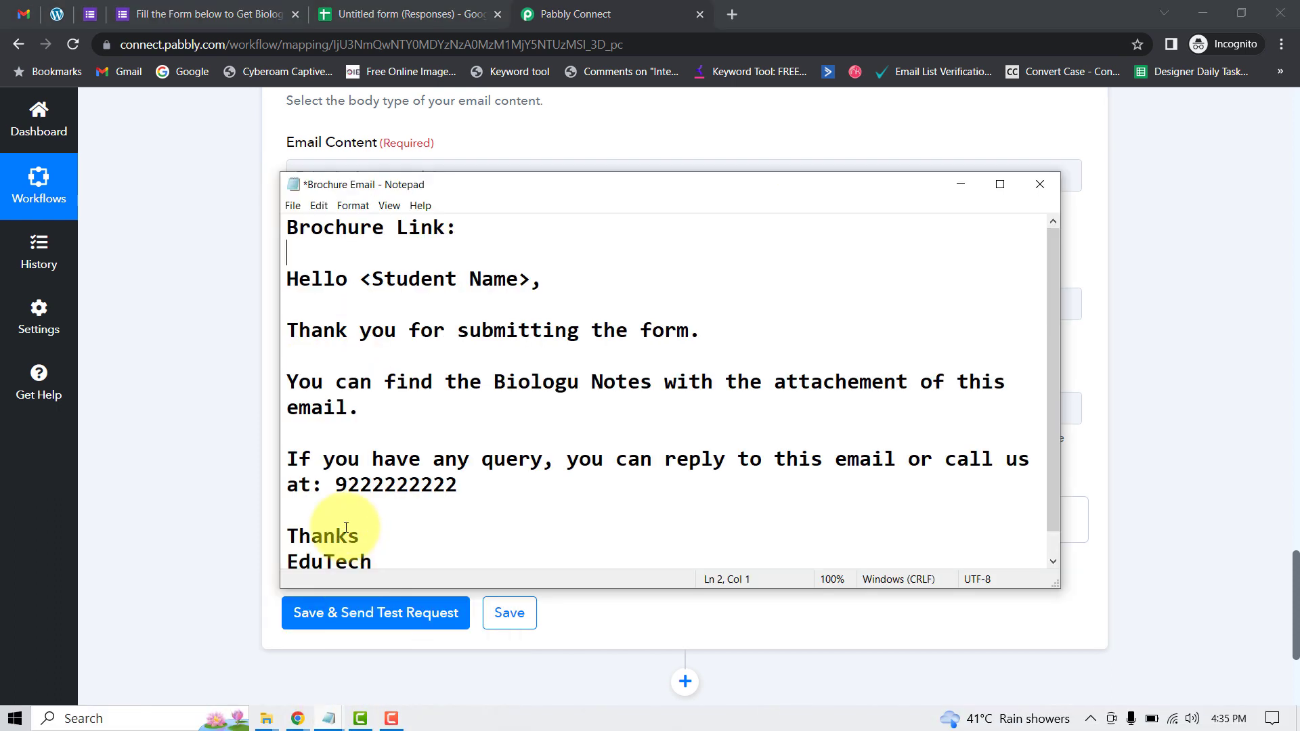
pyautogui.moveTo(290, 278); pyautogui.dragTo(415, 569)
pyautogui.click(172, 389)
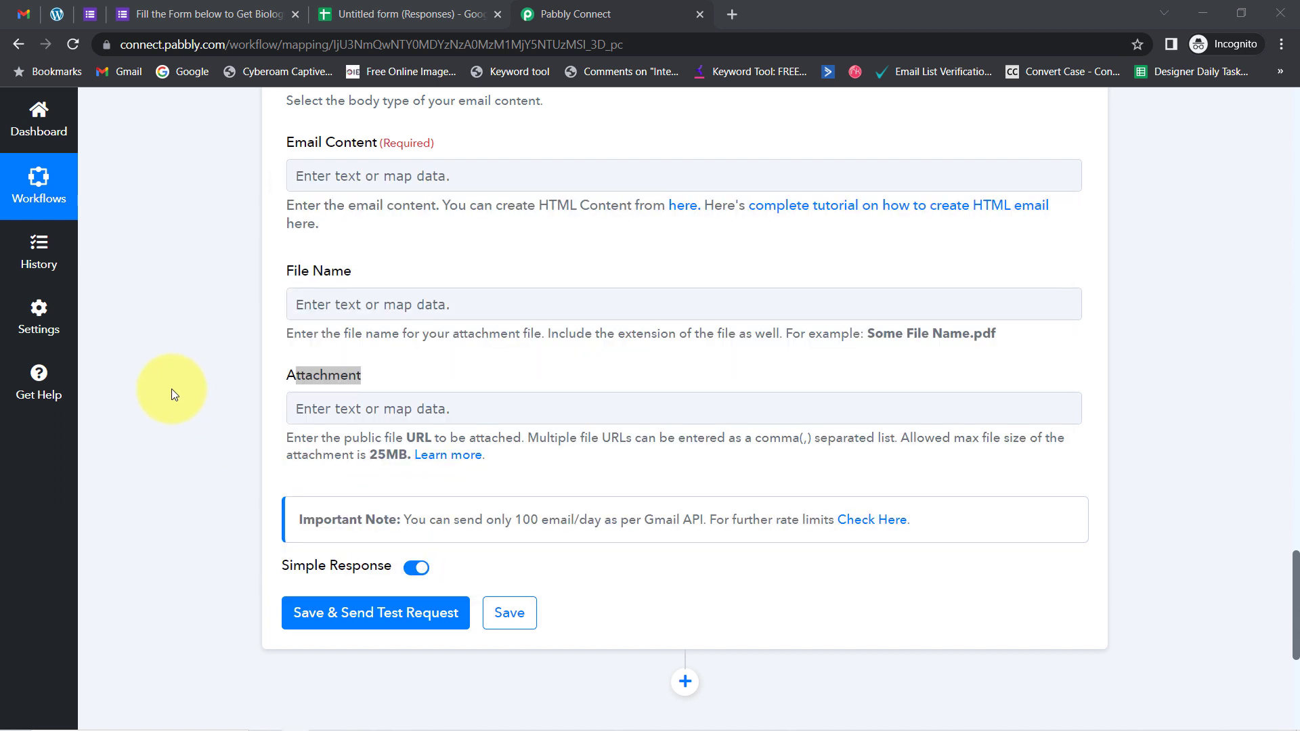
# Paste the copied message into the Gmail action's Email Content field.
pyautogui.click(319, 181)
pyautogui.click(311, 162)
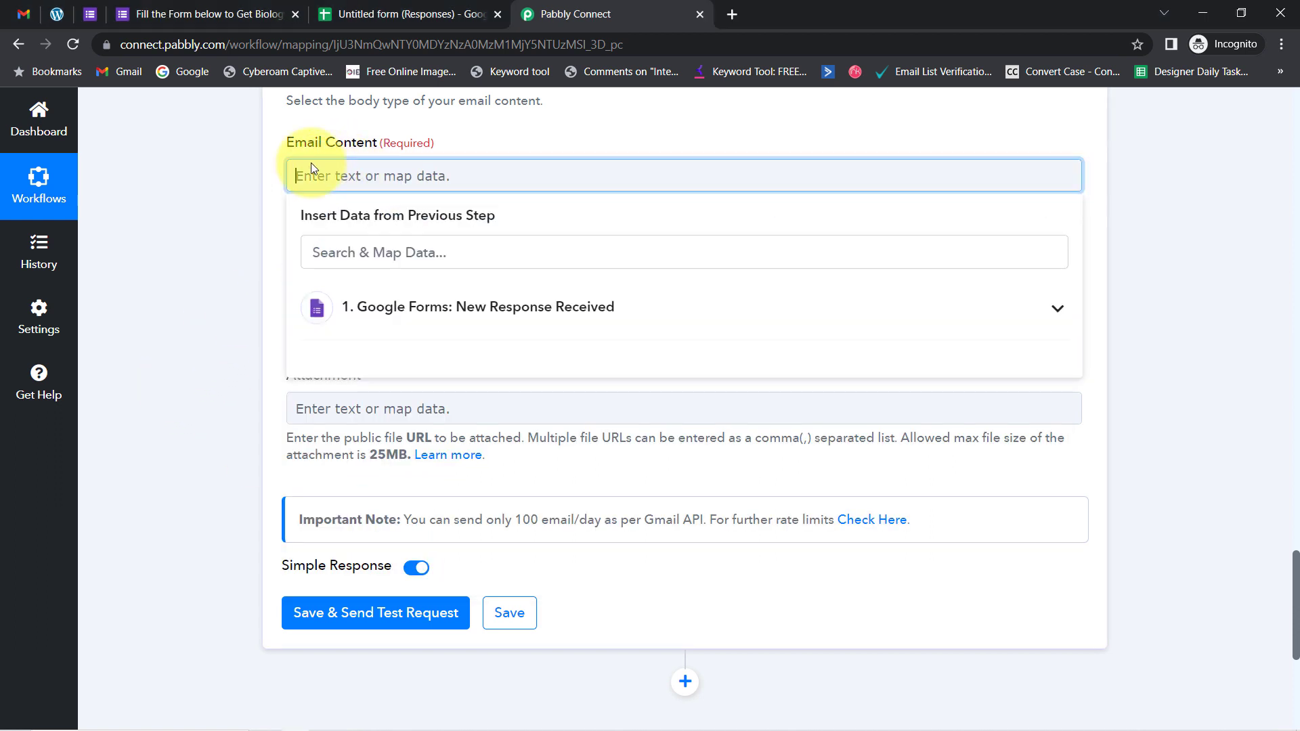
pyautogui.hotkey('ctrl', 'v')
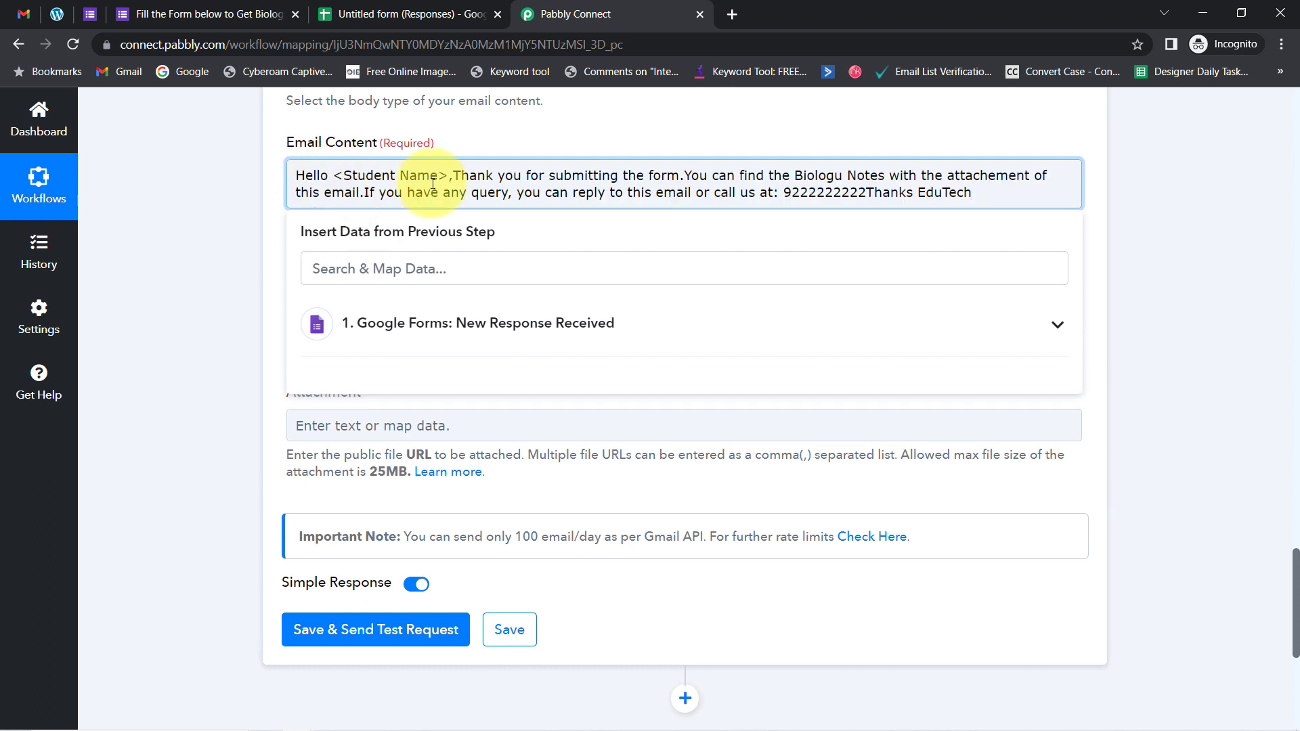
# Separate the greeting, each sentence and the closing with blank lines, and place "EduTech" on its own line below "Thanks".
pyautogui.press('Return')
pyautogui.press('Return')
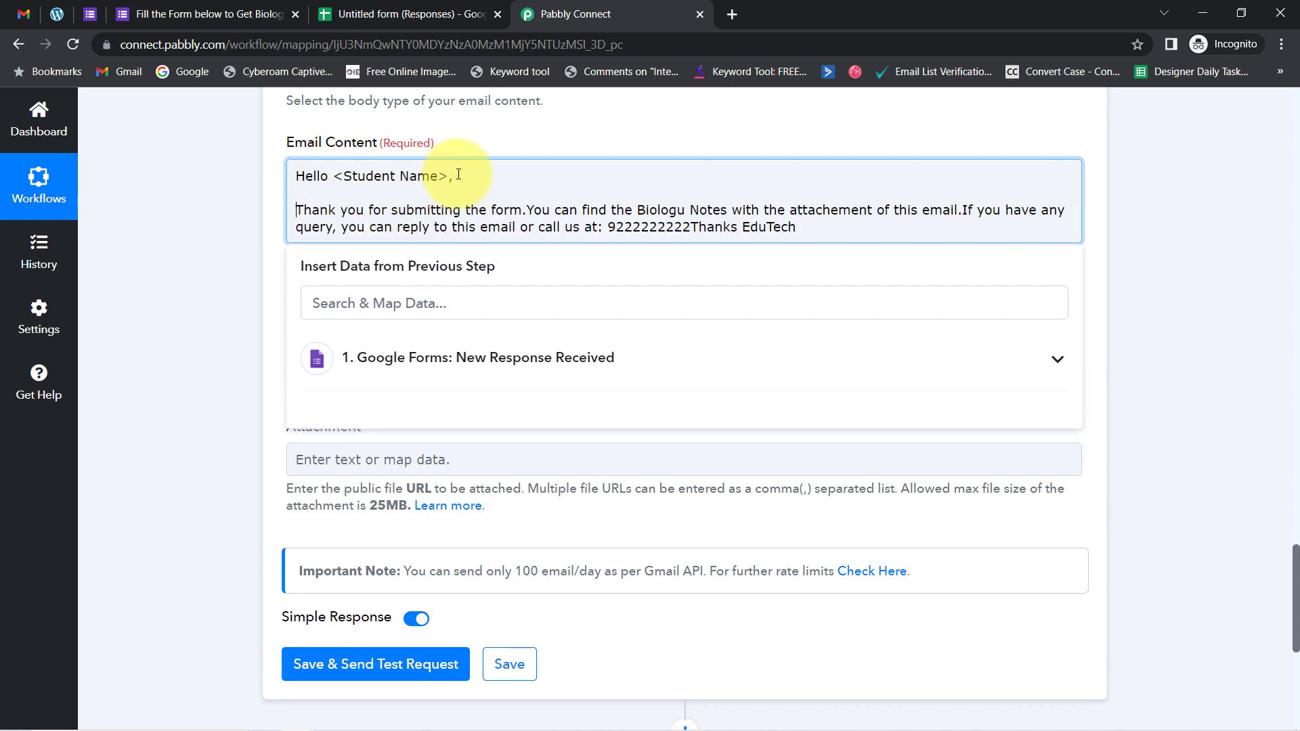
pyautogui.click(527, 210)
pyautogui.press('Return')
pyautogui.press('Return')
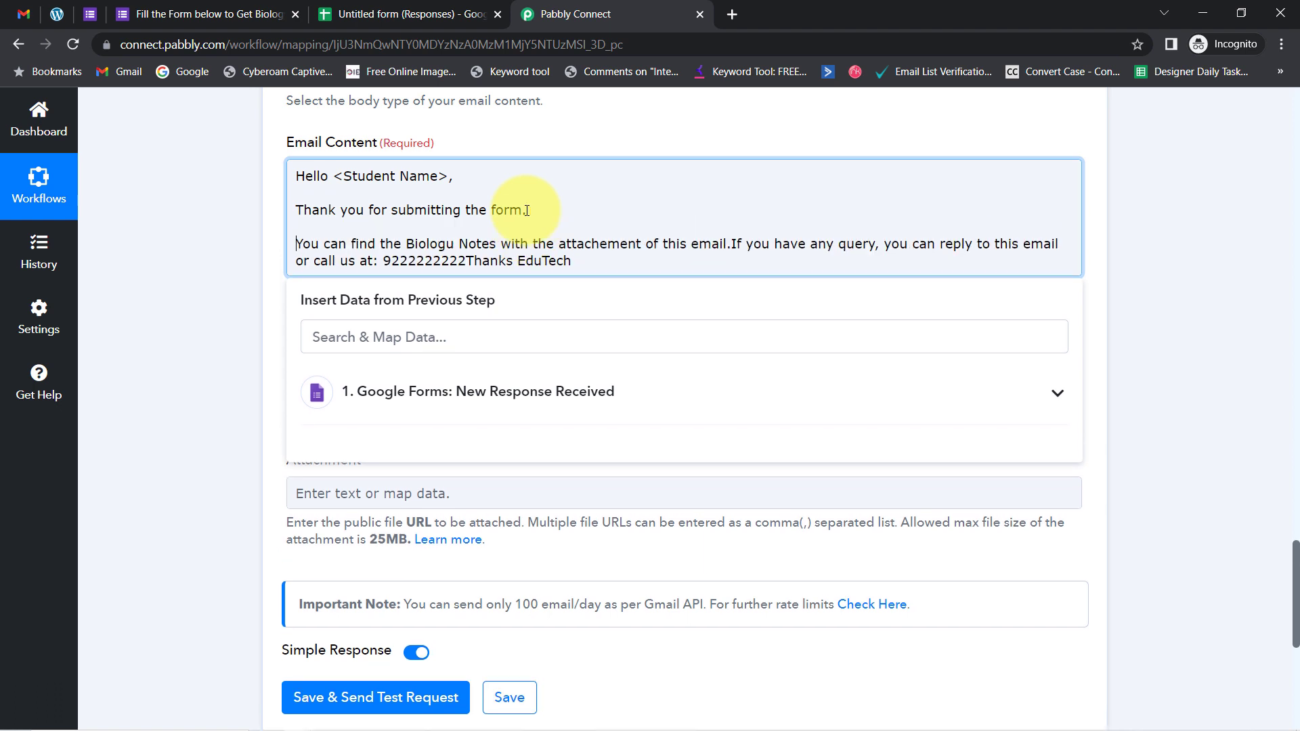
pyautogui.click(733, 249)
pyautogui.press('Return')
pyautogui.press('Return')
pyautogui.click(798, 278)
pyautogui.press('Return')
pyautogui.press('Return')
pyautogui.click(342, 312)
pyautogui.press('Return')
# Replace the <Student Name> placeholder in the greeting with the mapped Name value from the Google Forms response.
pyautogui.moveTo(332, 176); pyautogui.dragTo(445, 174)
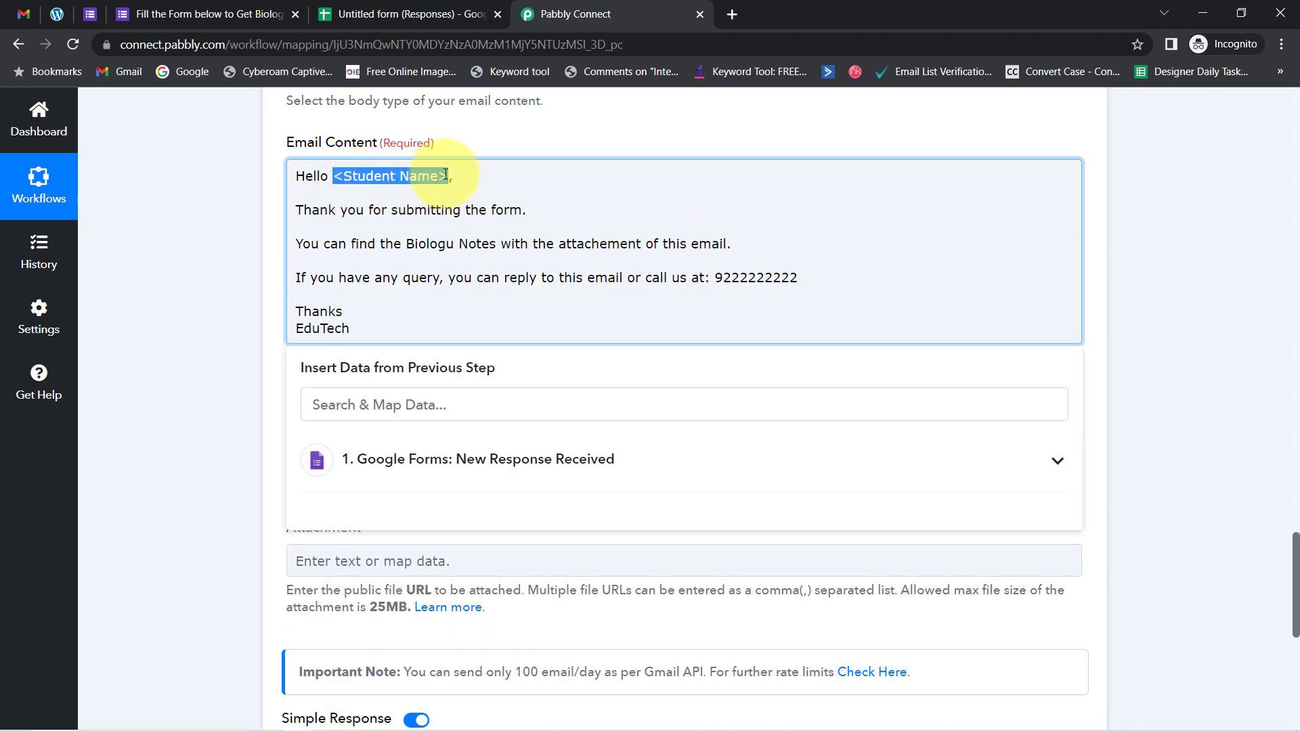
pyautogui.press('BackSpace')
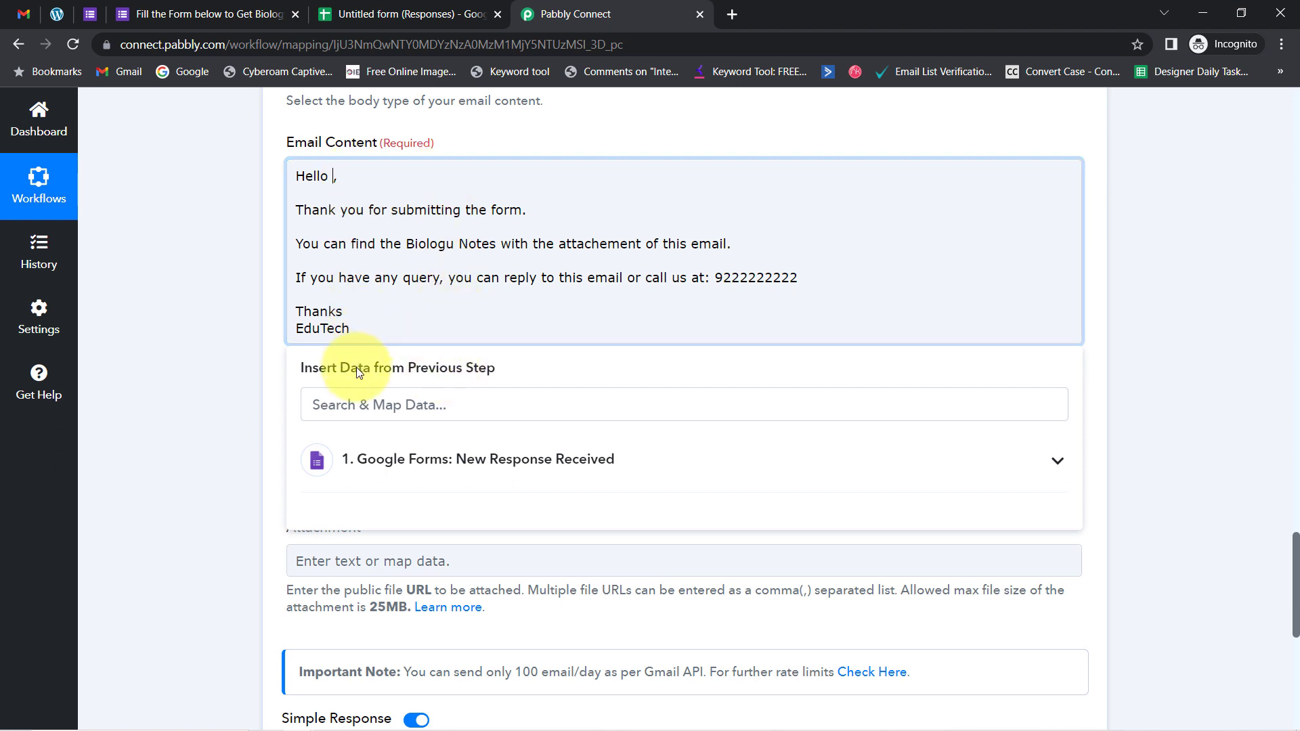
pyautogui.click(355, 406)
pyautogui.write('d')
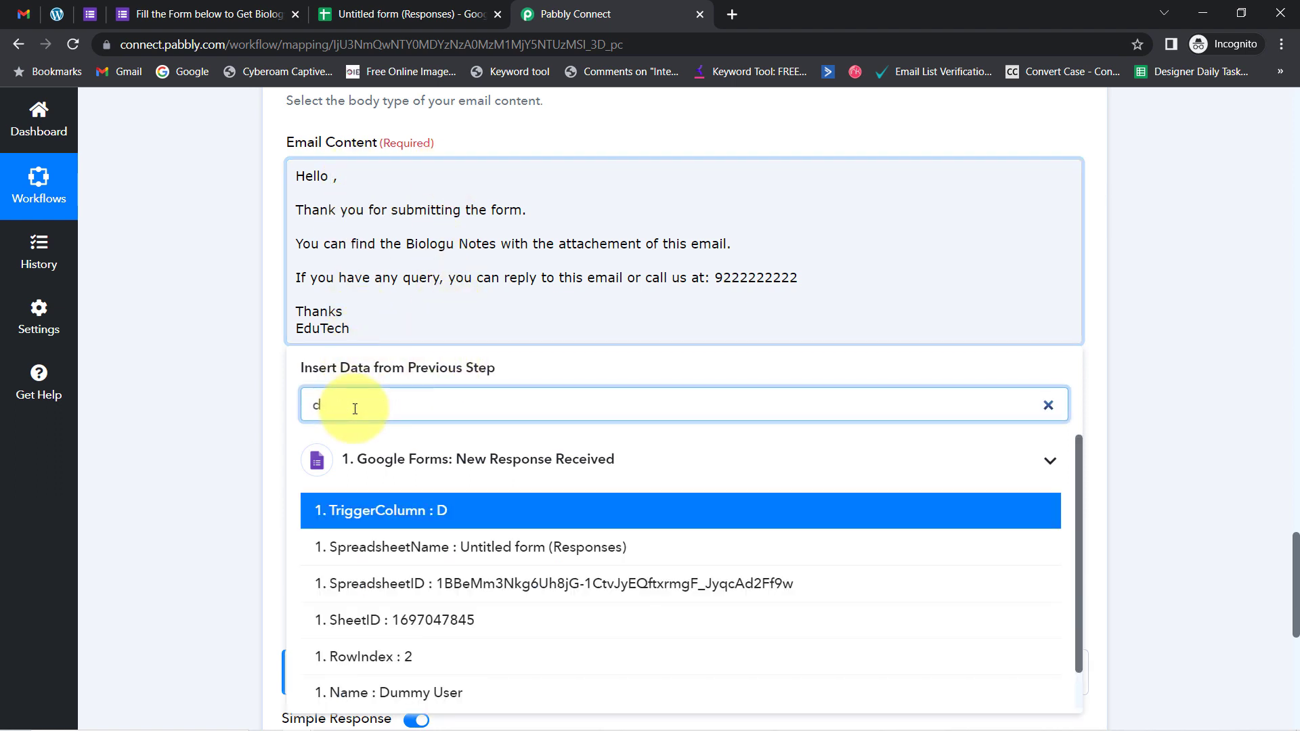
pyautogui.write('umm')
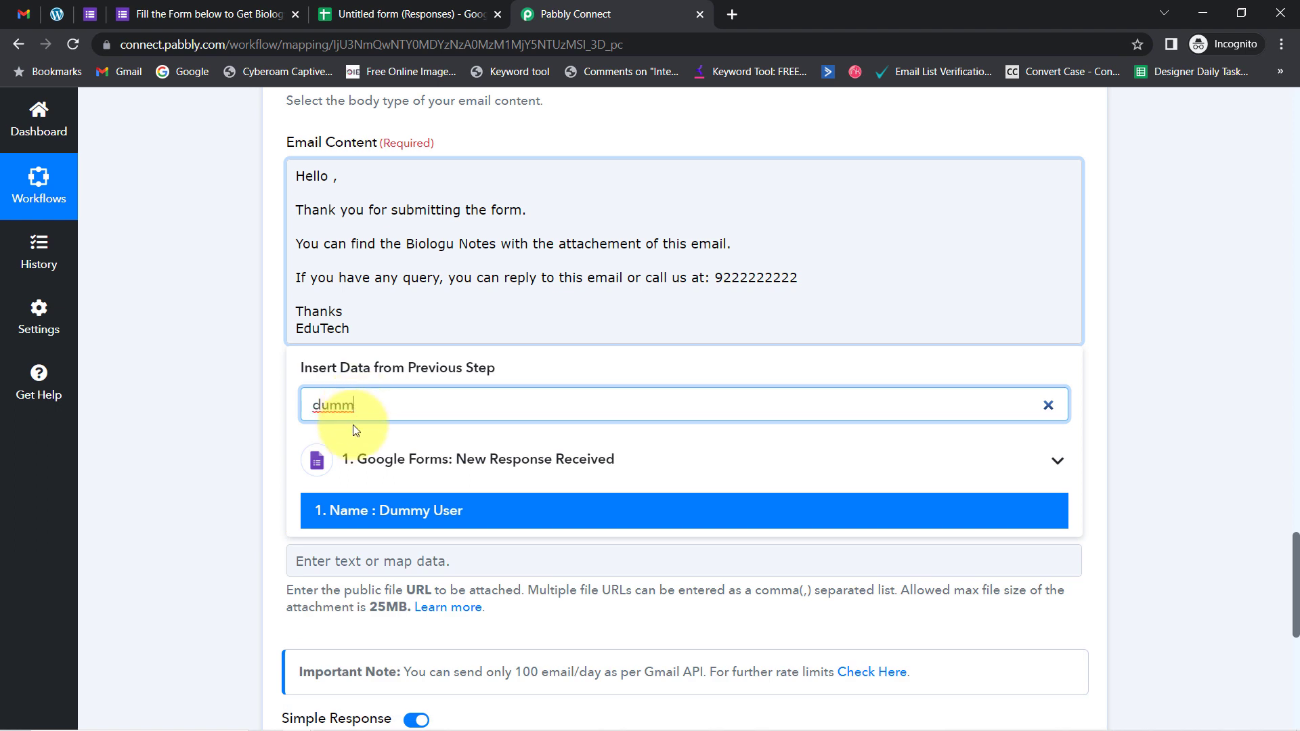
pyautogui.click(348, 508)
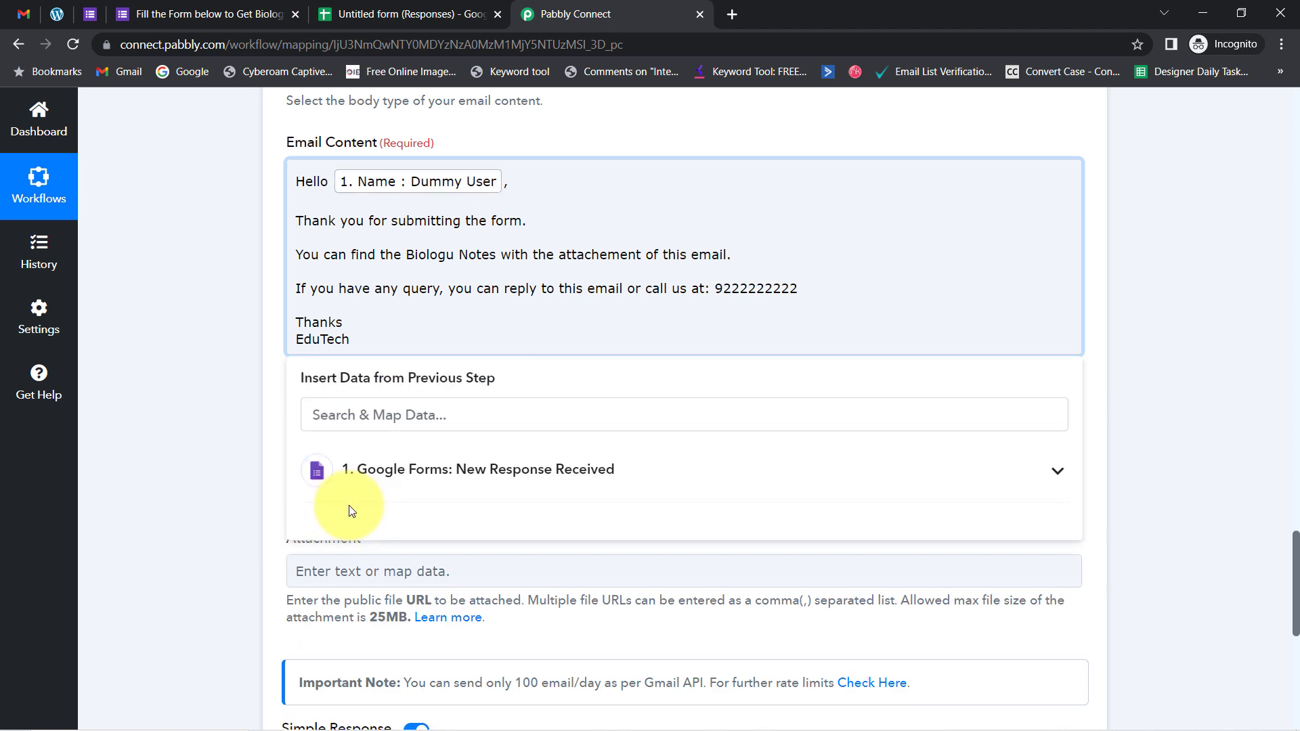
# Correct the misspelled "Biologu" to "Biology" in the Email Content and read through the message.
pyautogui.click(443, 256)
pyautogui.press('Delete')
pyautogui.write('y')
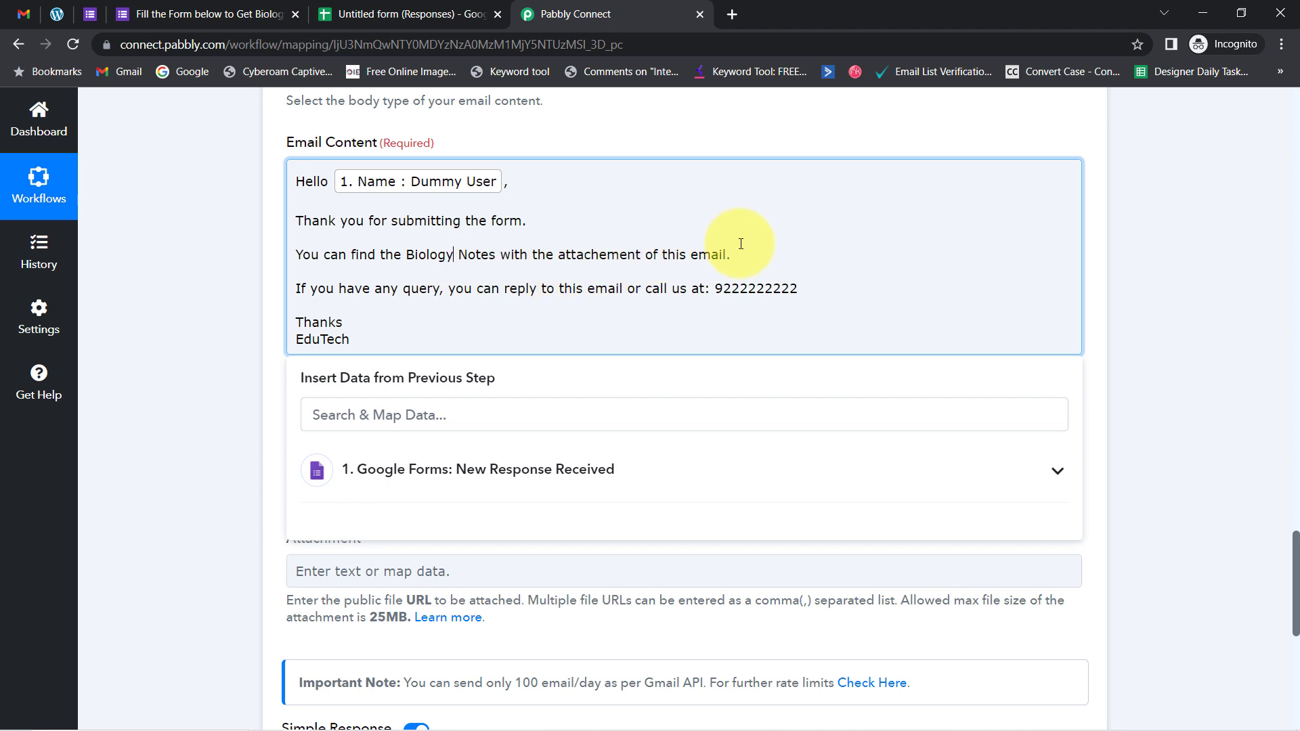
pyautogui.moveTo(326, 289); pyautogui.dragTo(487, 289)
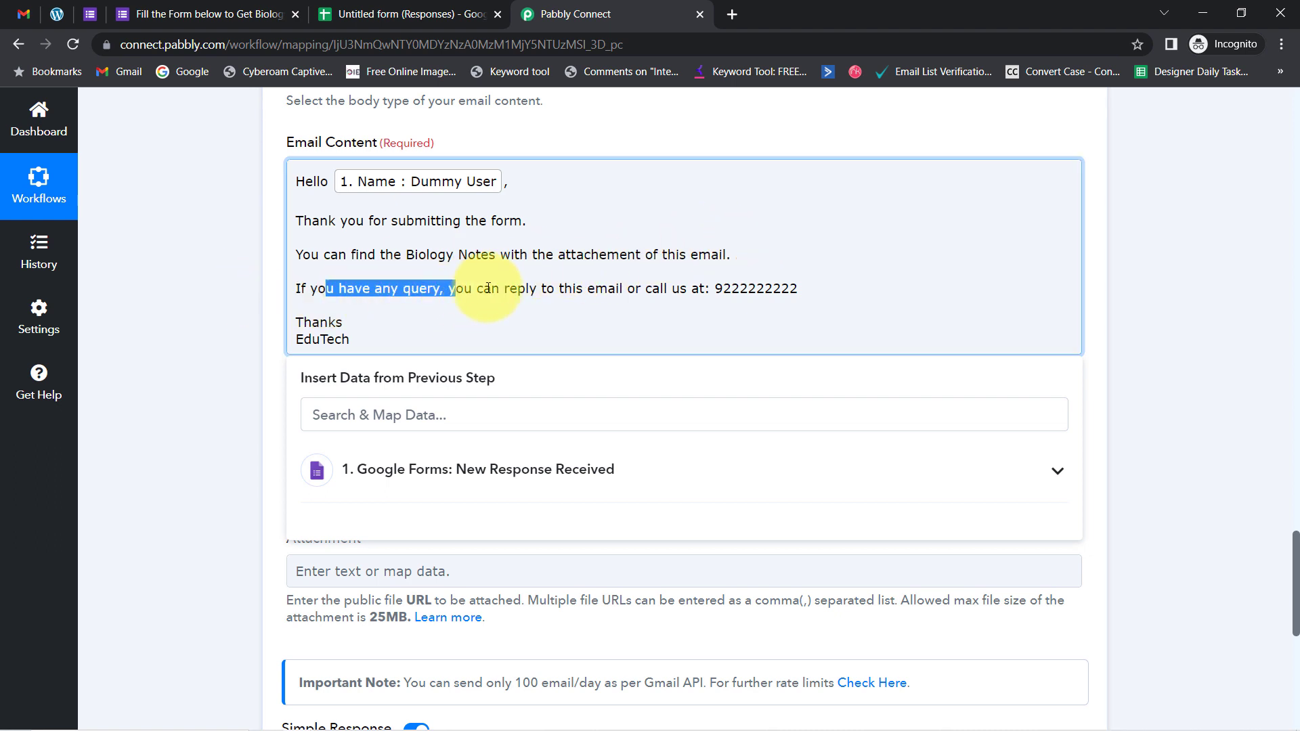
pyautogui.click(487, 288)
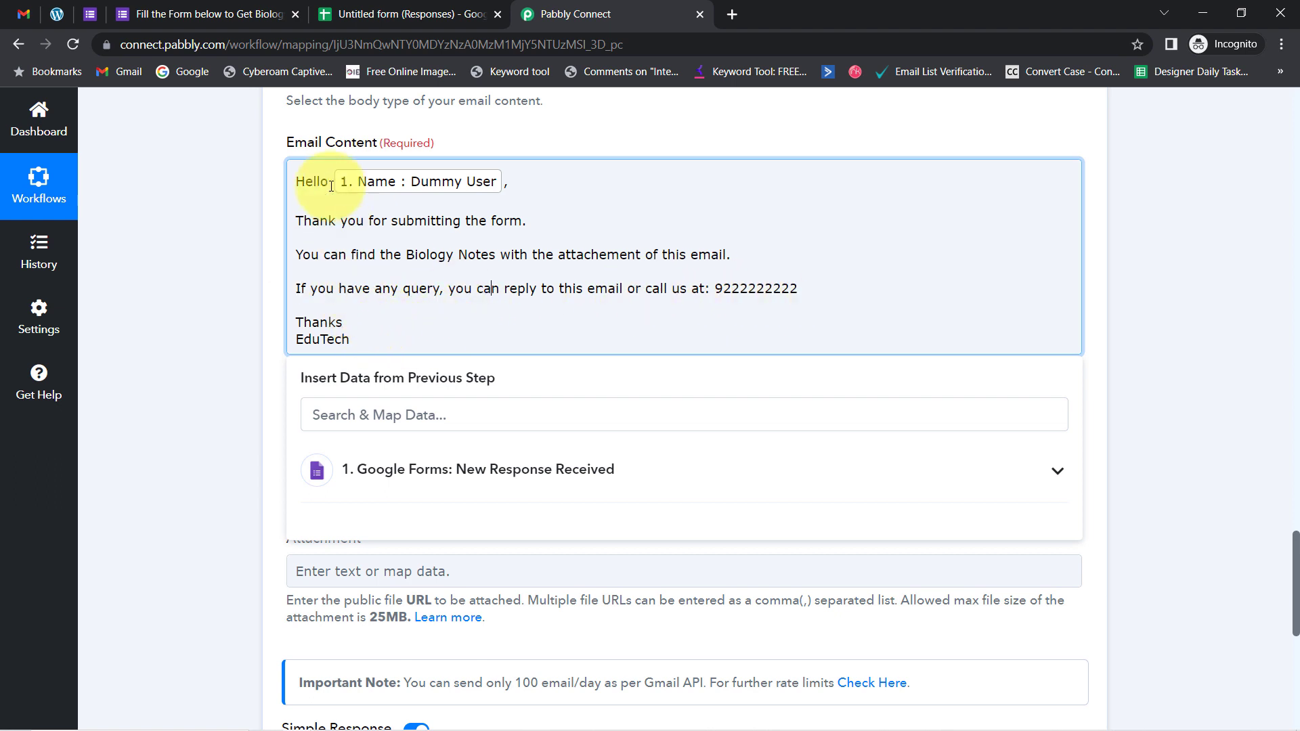
pyautogui.moveTo(306, 182); pyautogui.dragTo(407, 257)
pyautogui.click(348, 255)
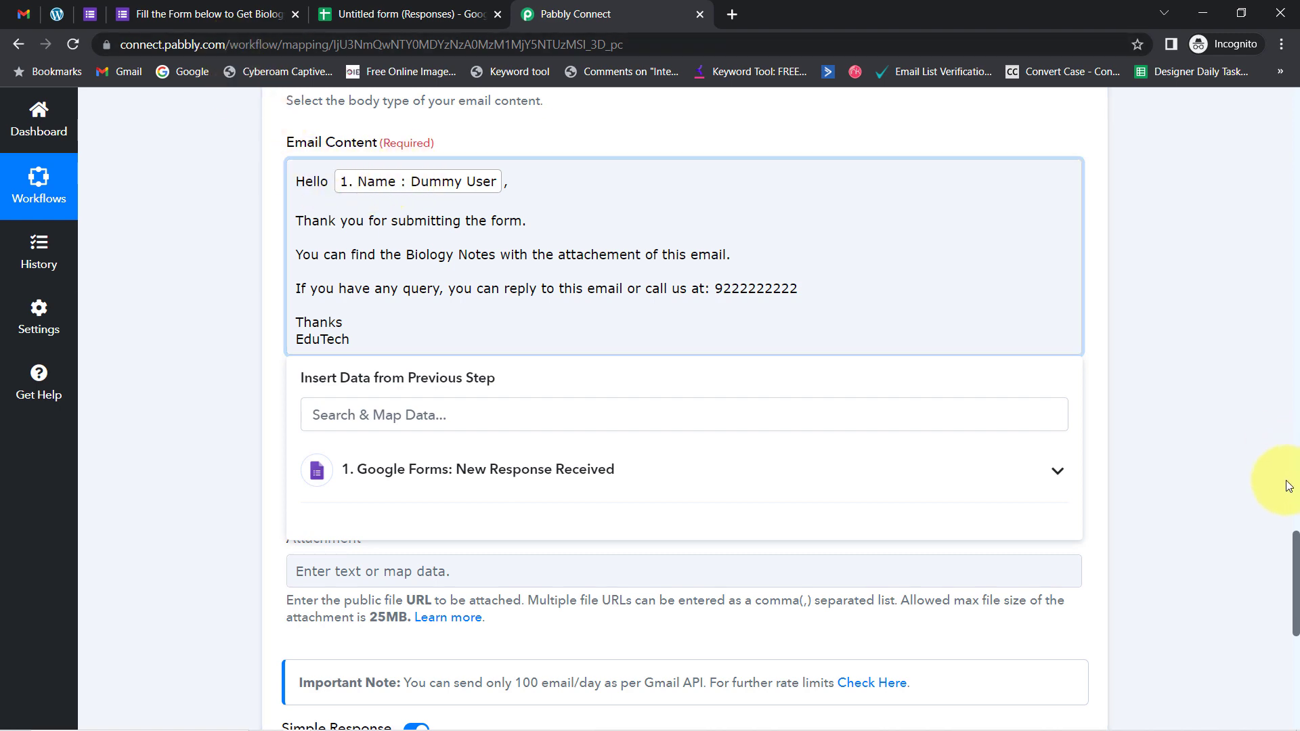
# For the Attachment field, open the 11th BIOLOGY SHORT NOTES PDF page and copy its public URL.
pyautogui.scroll(-4, 1295, 547)
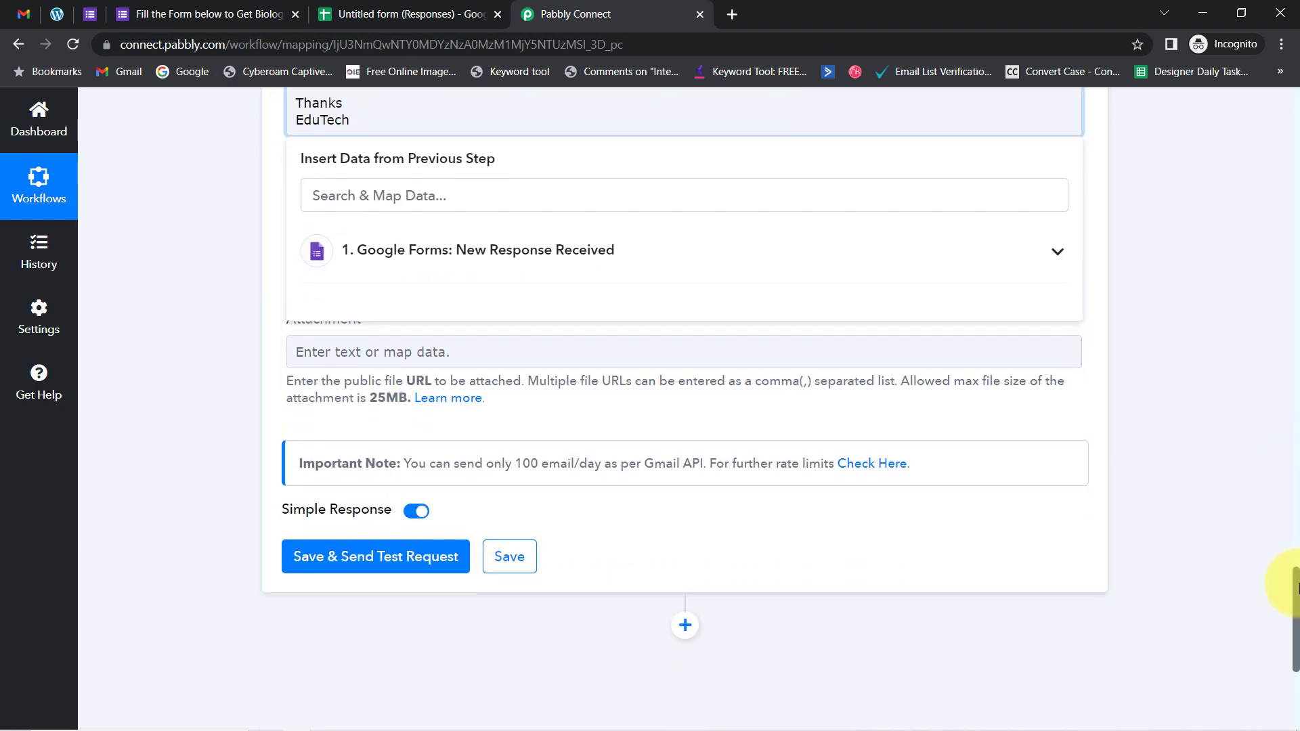
pyautogui.click(232, 409)
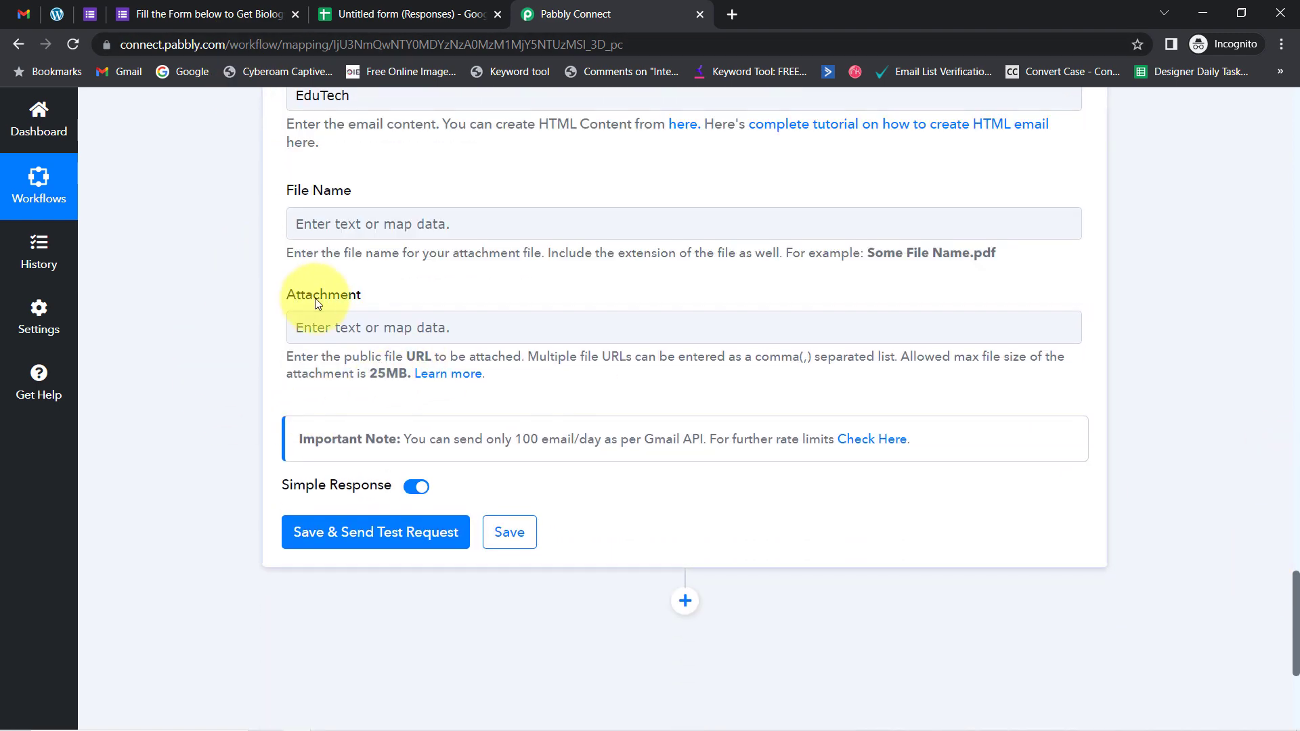
pyautogui.moveTo(295, 296); pyautogui.dragTo(377, 296)
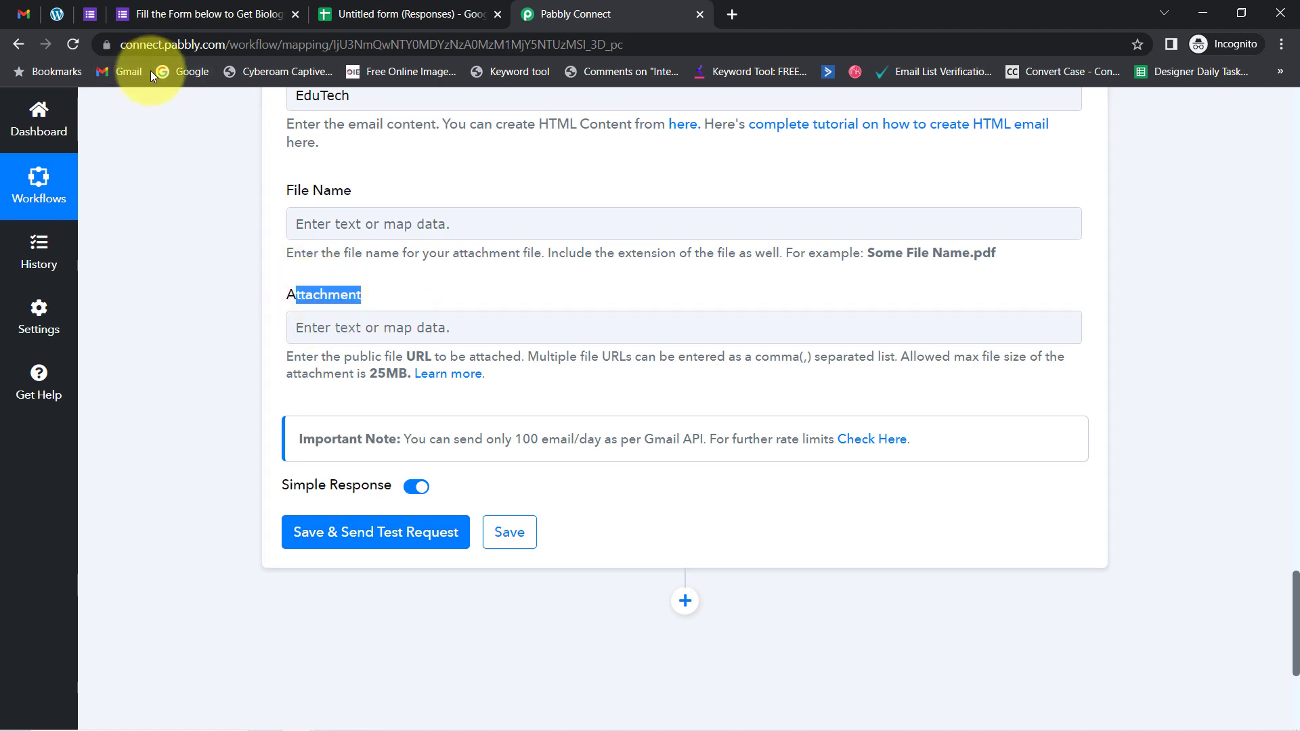
pyautogui.click(57, 14)
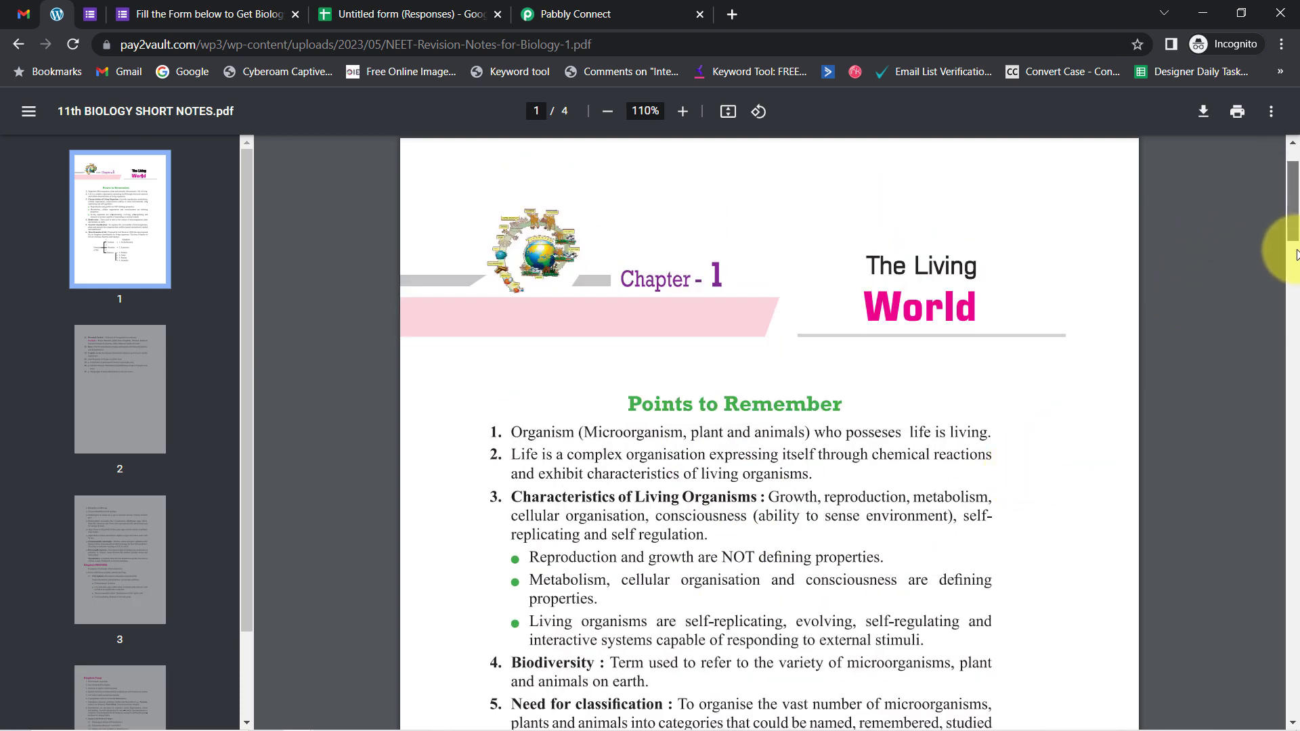
pyautogui.moveTo(1292, 203); pyautogui.dragTo(822, 9)
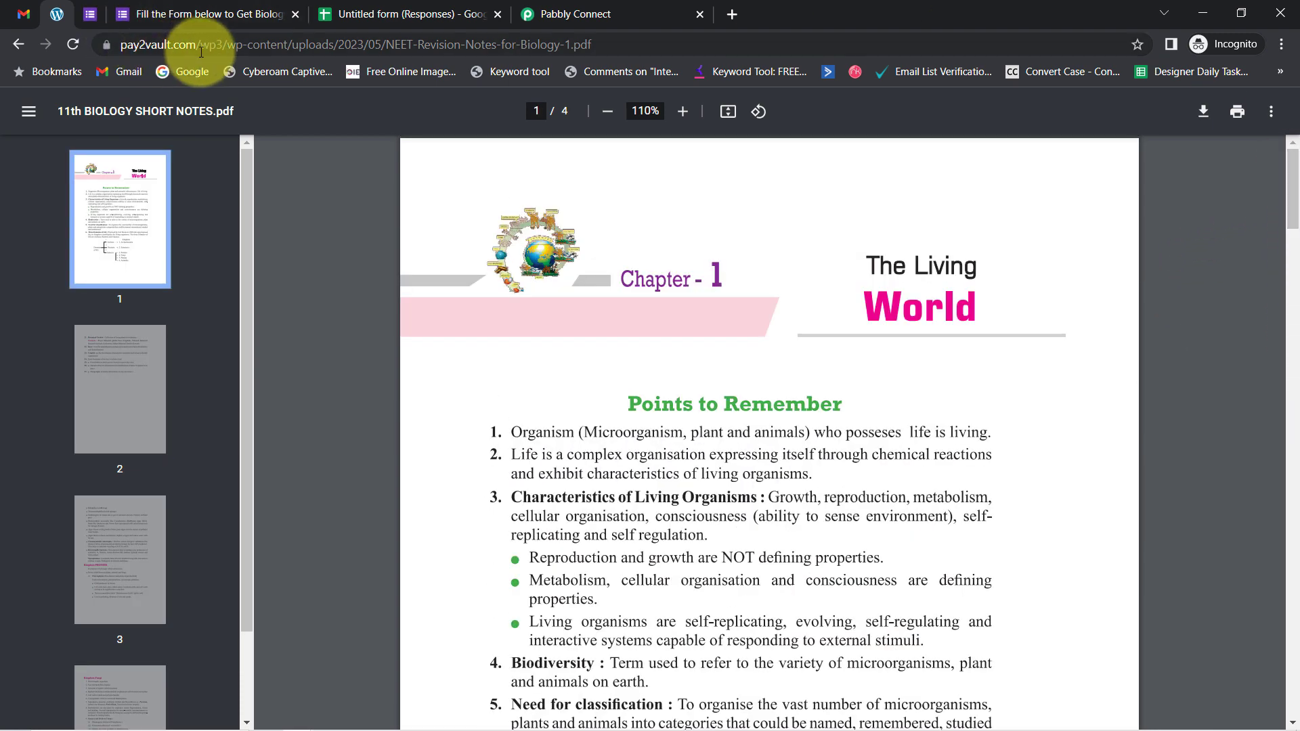
pyautogui.click(230, 46)
pyautogui.hotkey('ctrl', 'c')
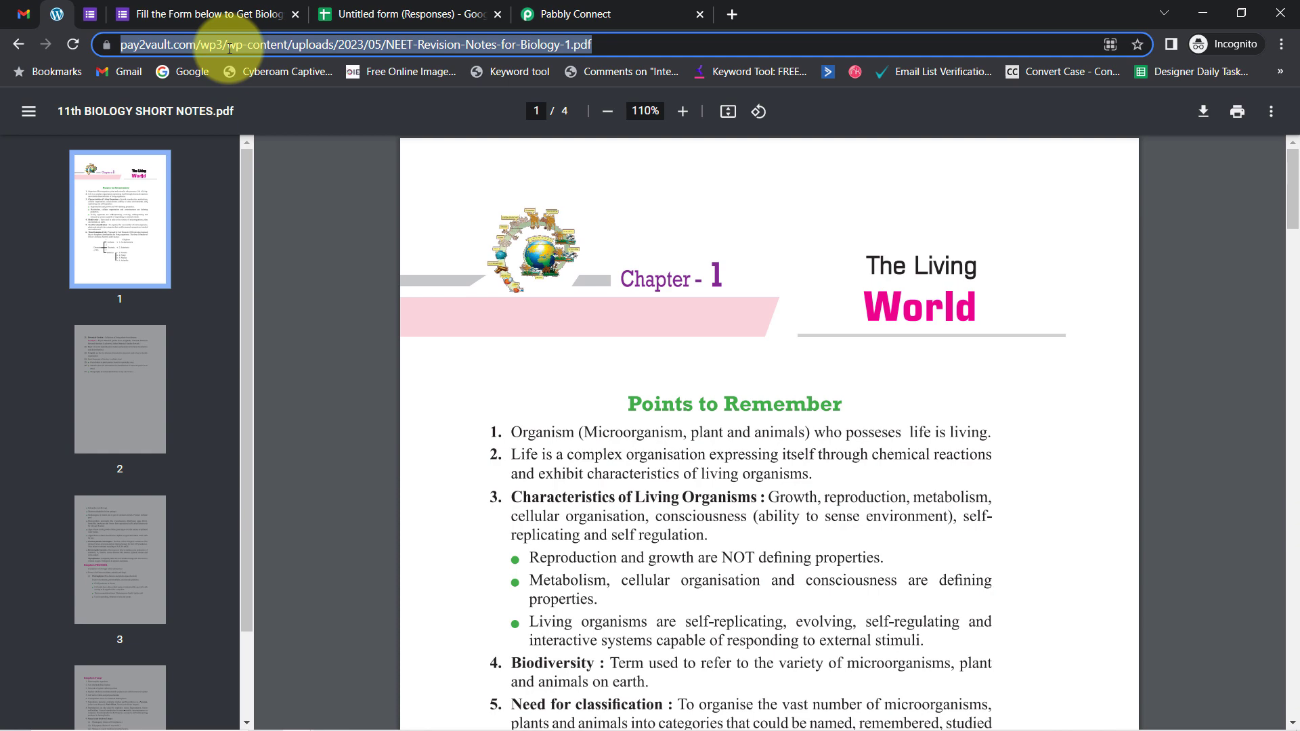
pyautogui.click(535, 14)
pyautogui.click(356, 330)
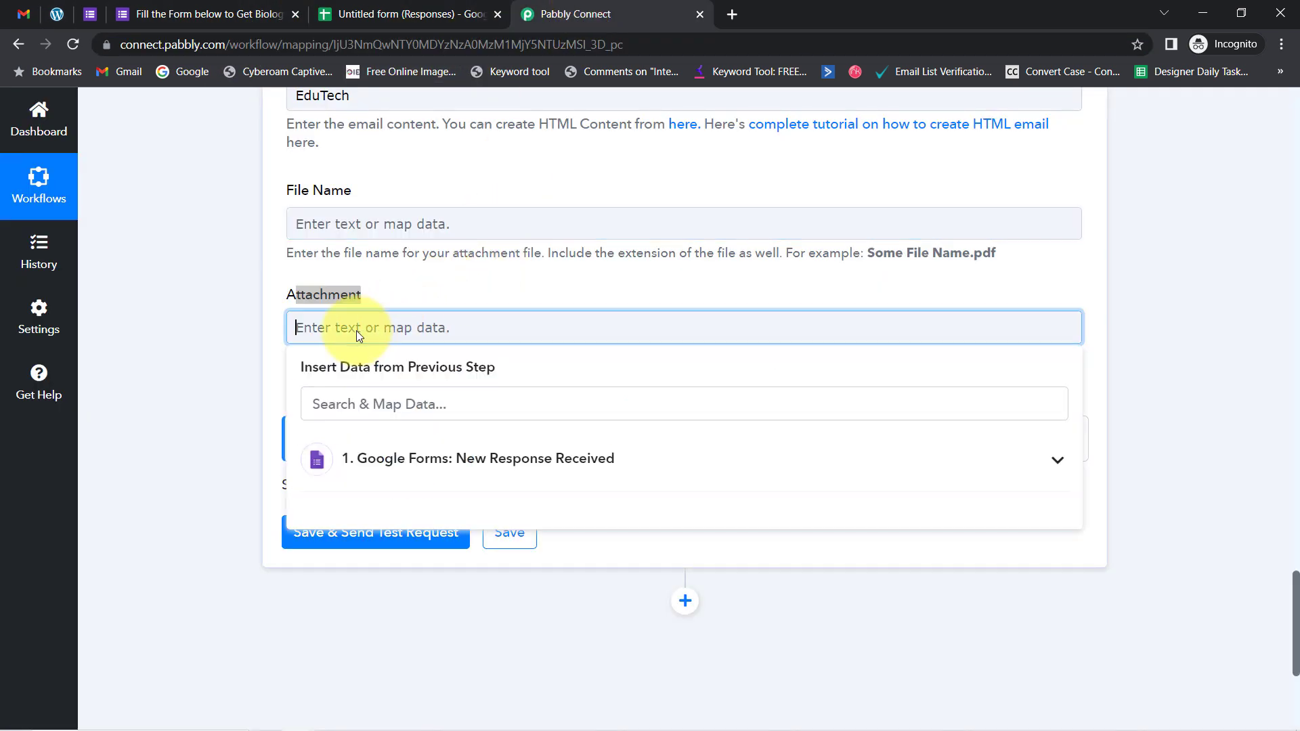
pyautogui.hotkey('ctrl', 'v')
pyautogui.click(183, 360)
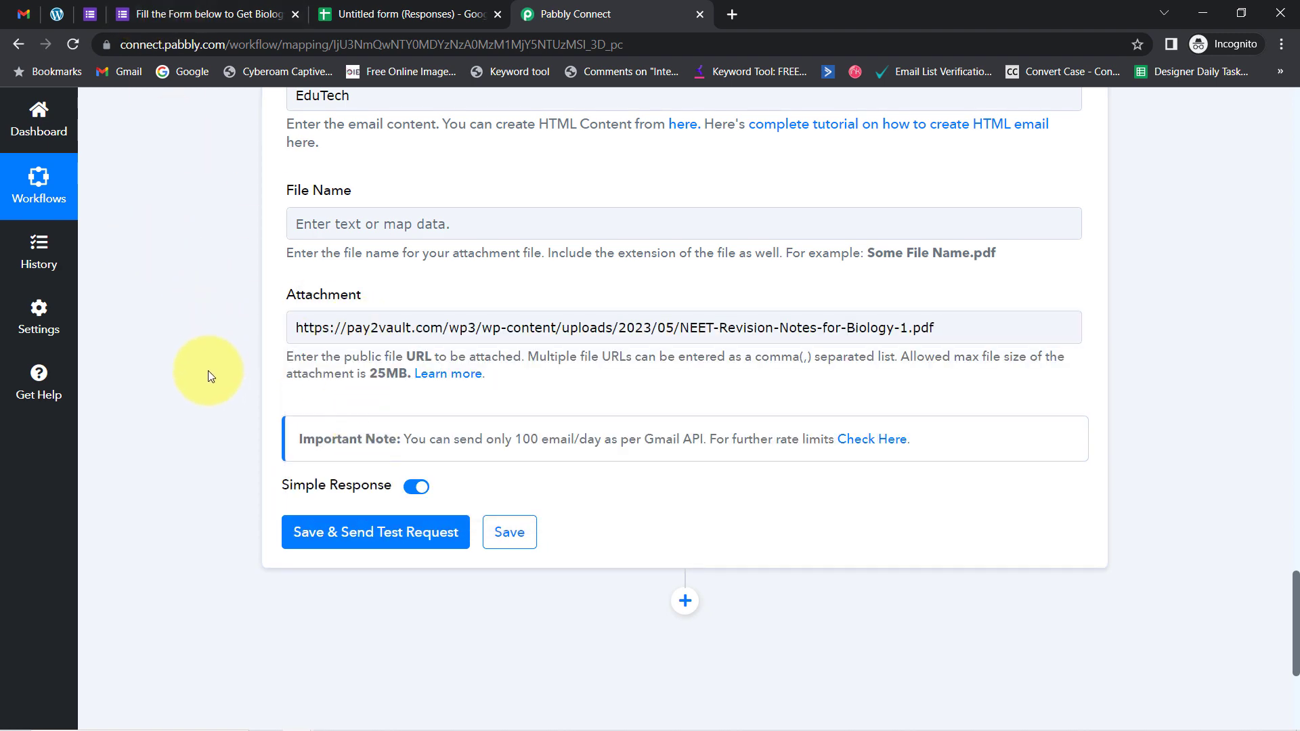
# Save the Gmail action, send a test request and check the Response Result Status.
pyautogui.scroll(-3, 208, 371)
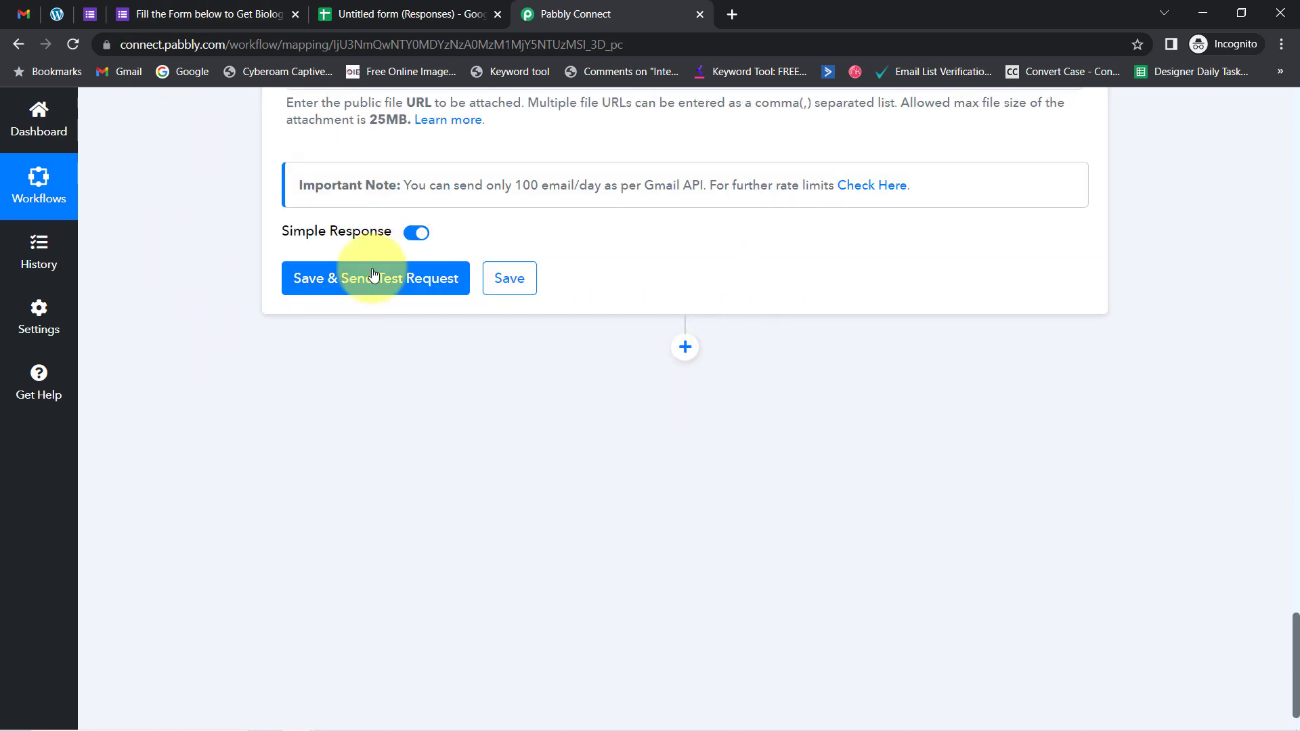
pyautogui.click(327, 291)
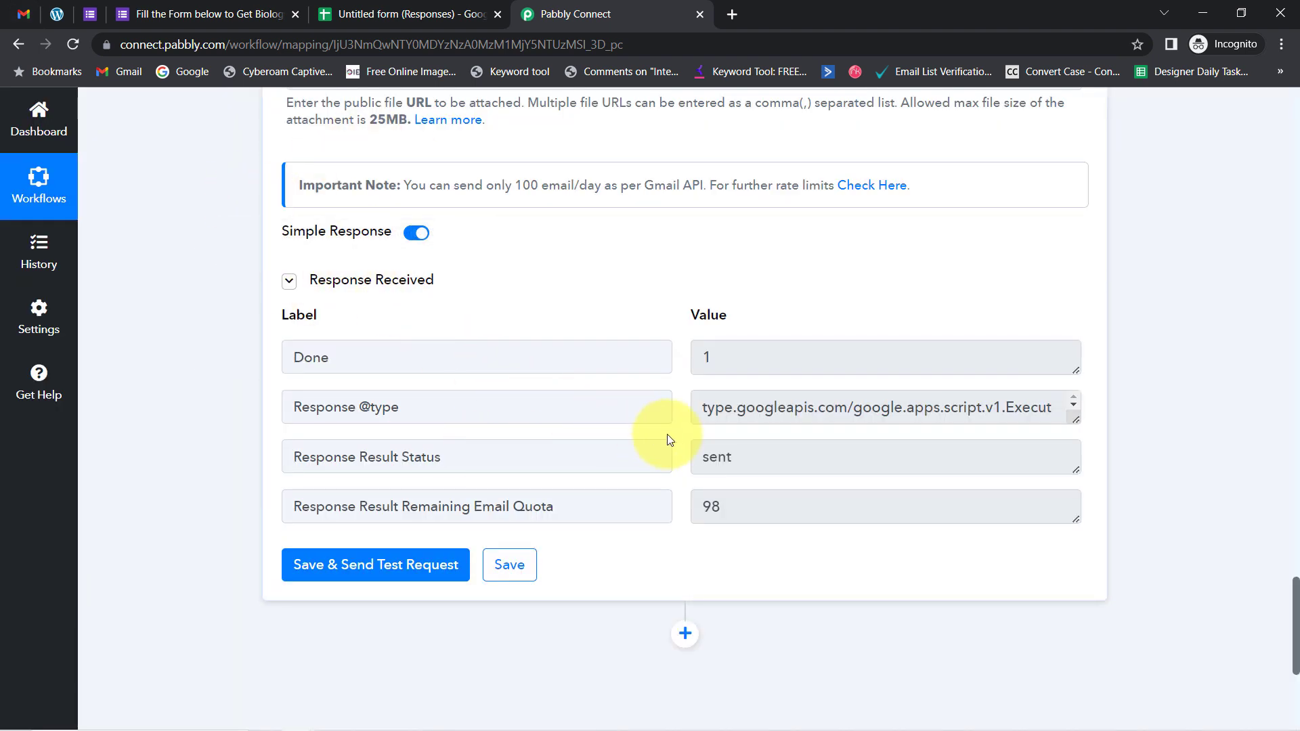
pyautogui.moveTo(734, 458); pyautogui.dragTo(718, 460)
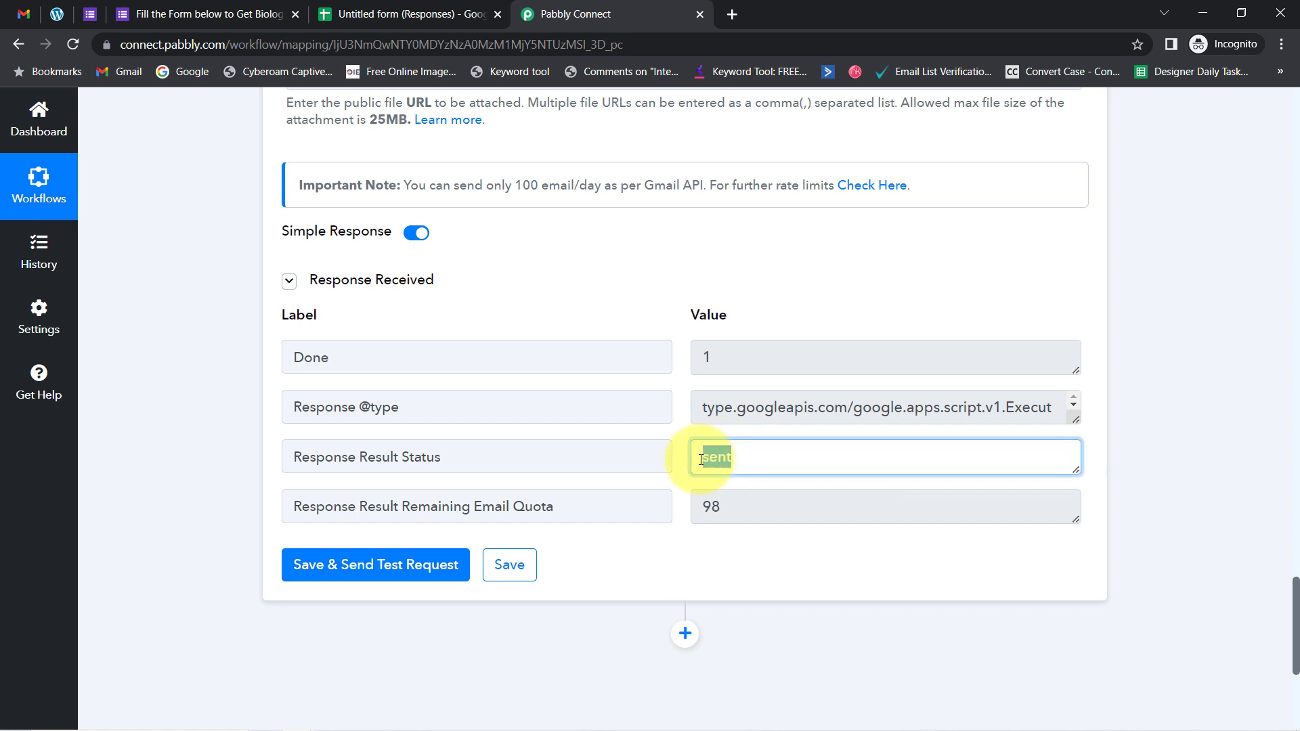
# Switch to Gmail, refresh the inbox, and open the test email to check its subject and message text.
pyautogui.click(23, 13)
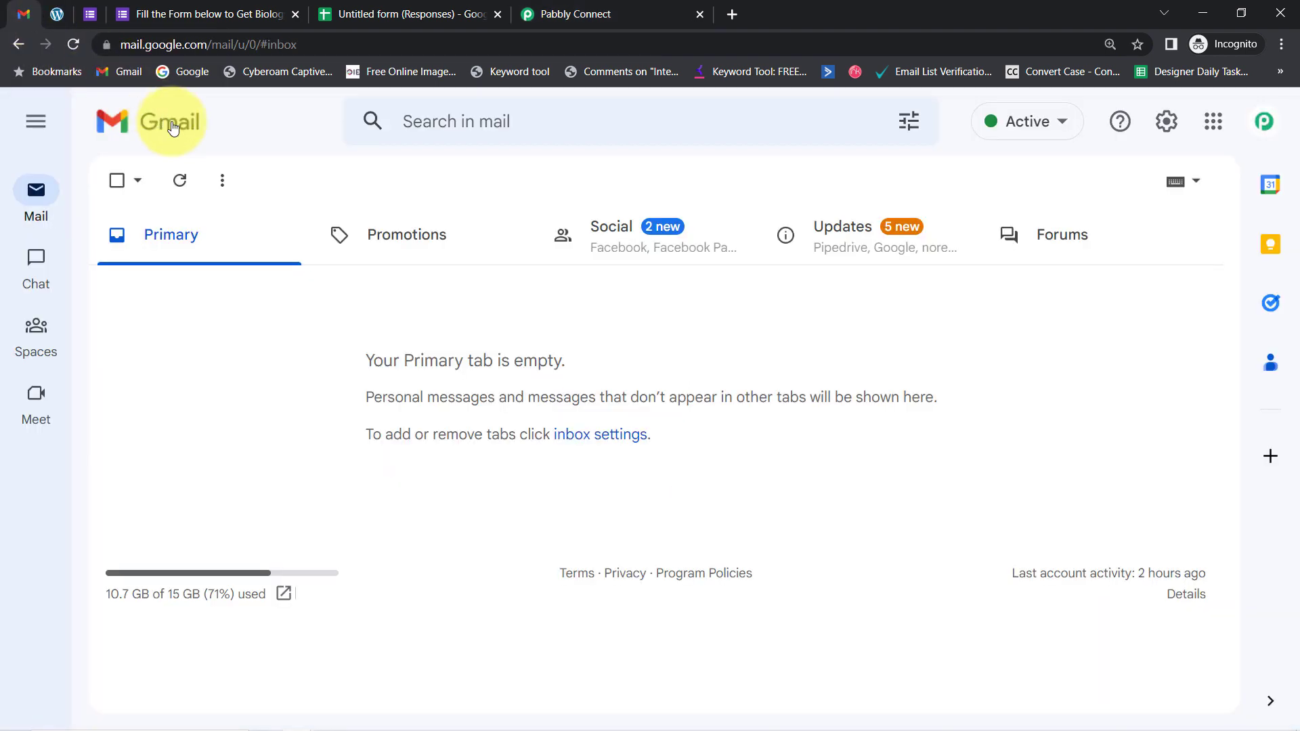
pyautogui.click(181, 182)
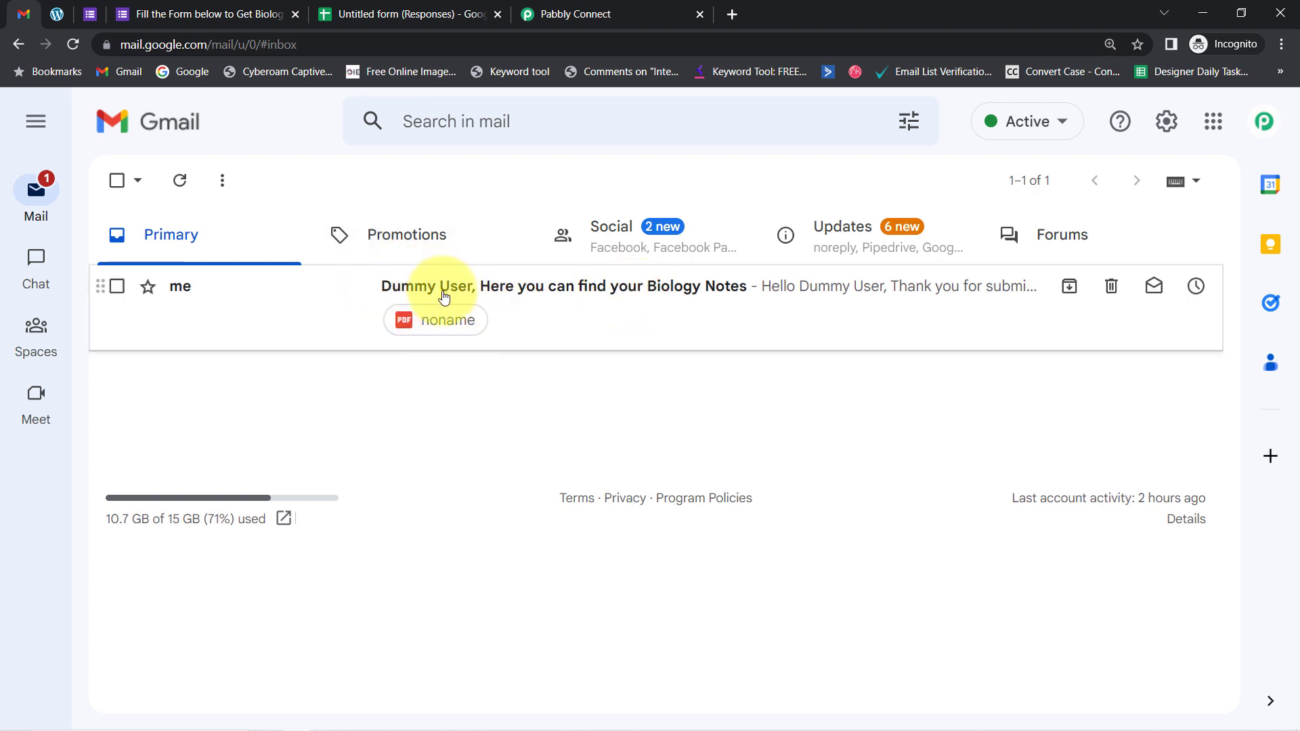
pyautogui.click(658, 289)
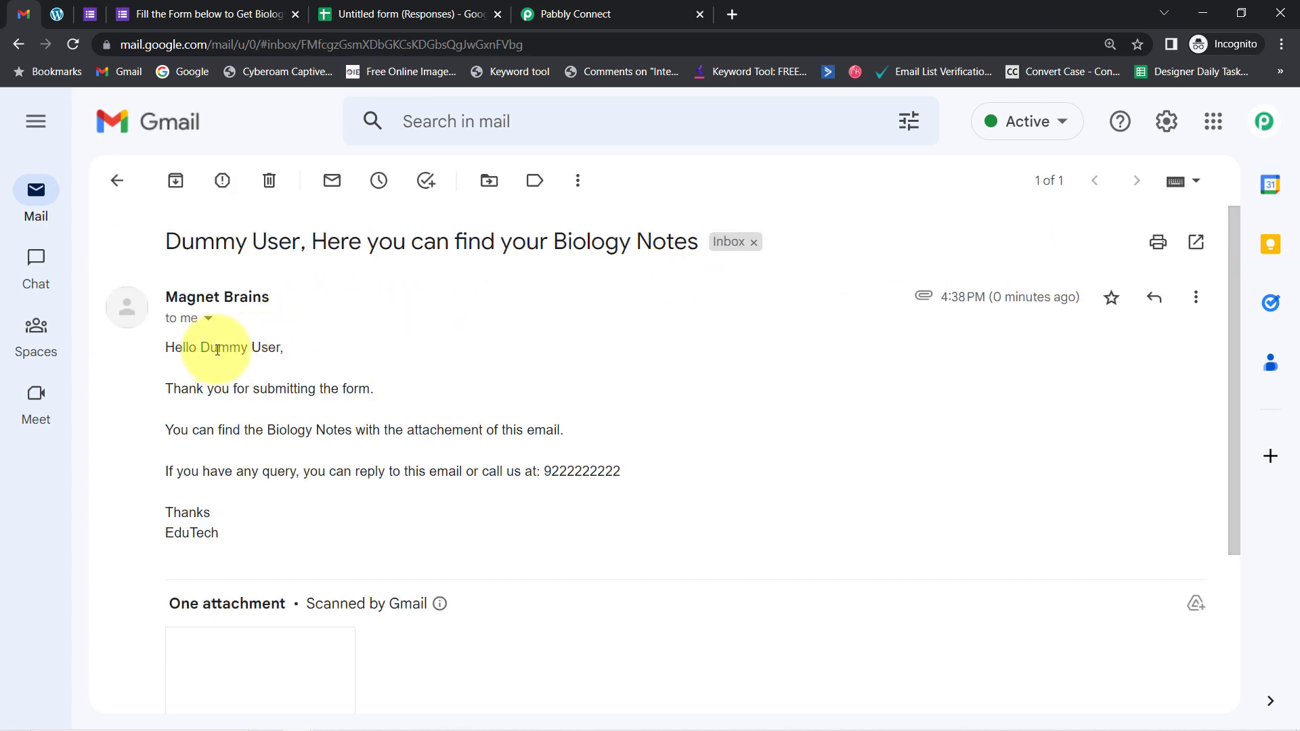
pyautogui.moveTo(218, 350); pyautogui.dragTo(298, 363)
pyautogui.moveTo(181, 255); pyautogui.dragTo(283, 256)
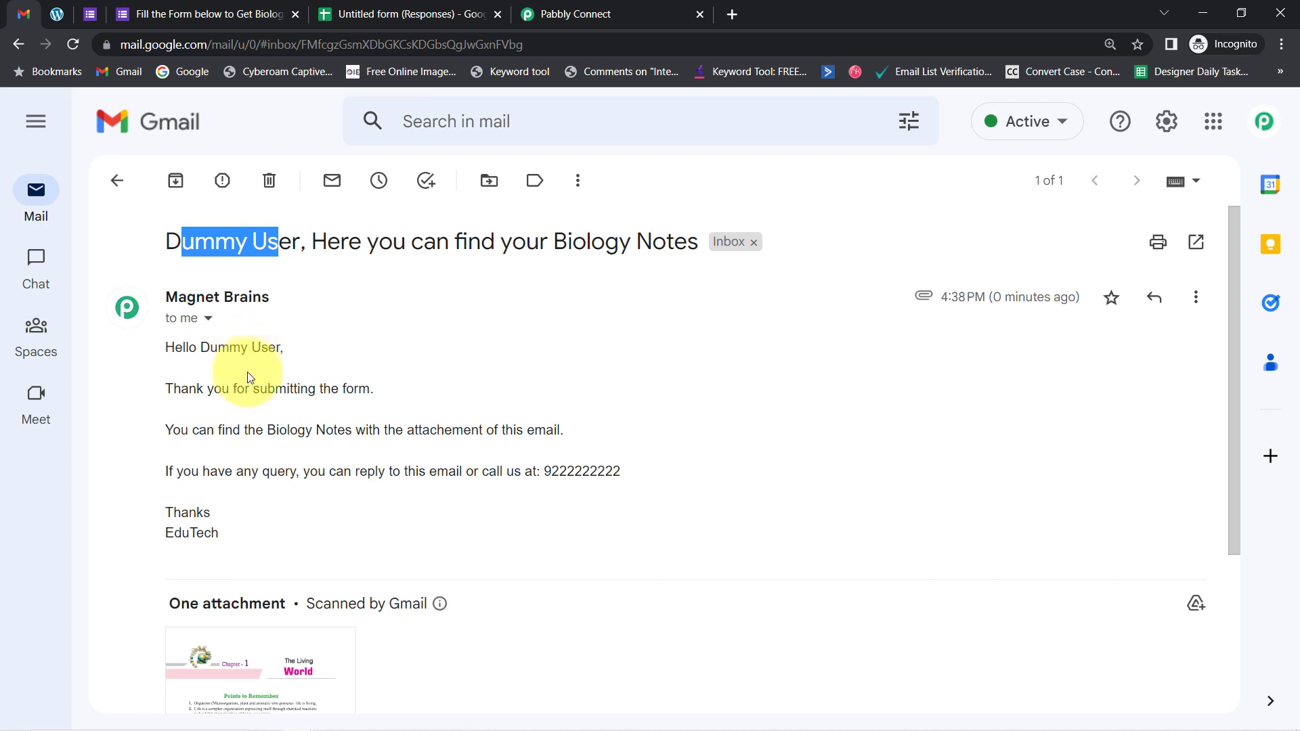
pyautogui.moveTo(197, 389); pyautogui.dragTo(363, 390)
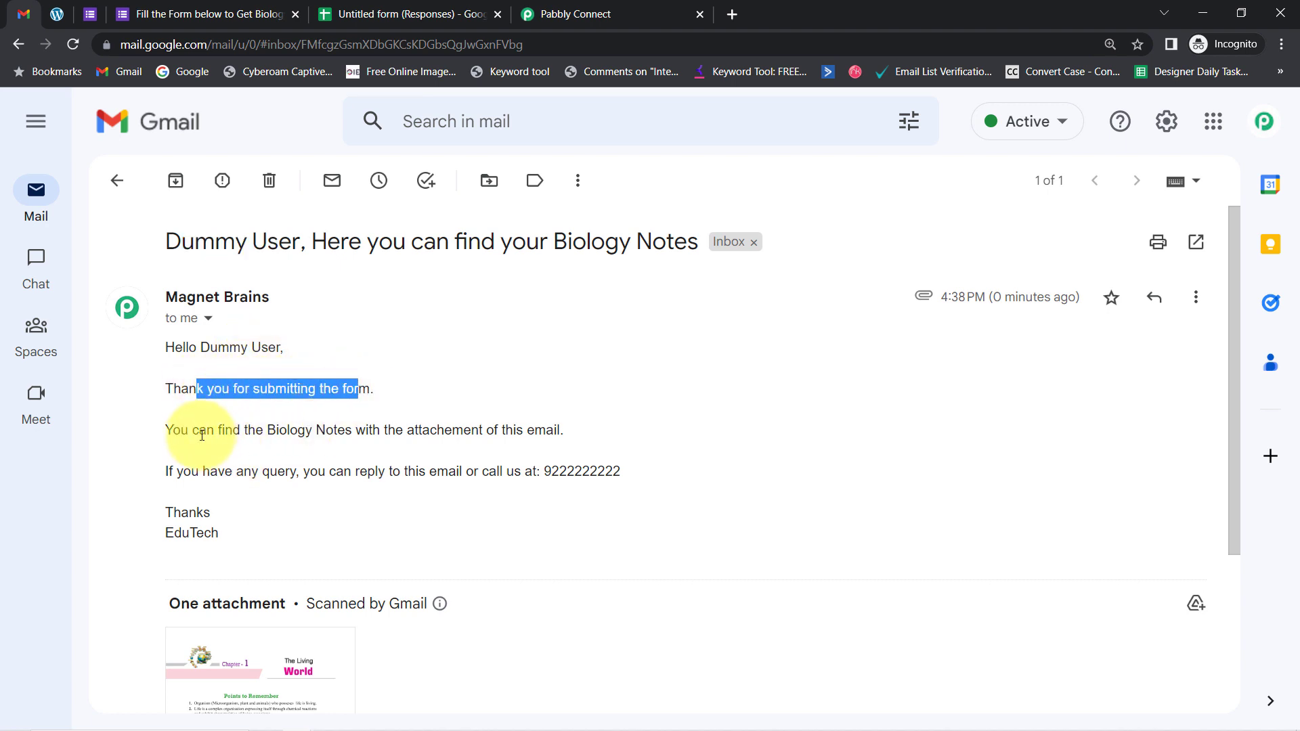
pyautogui.moveTo(206, 431); pyautogui.dragTo(554, 430)
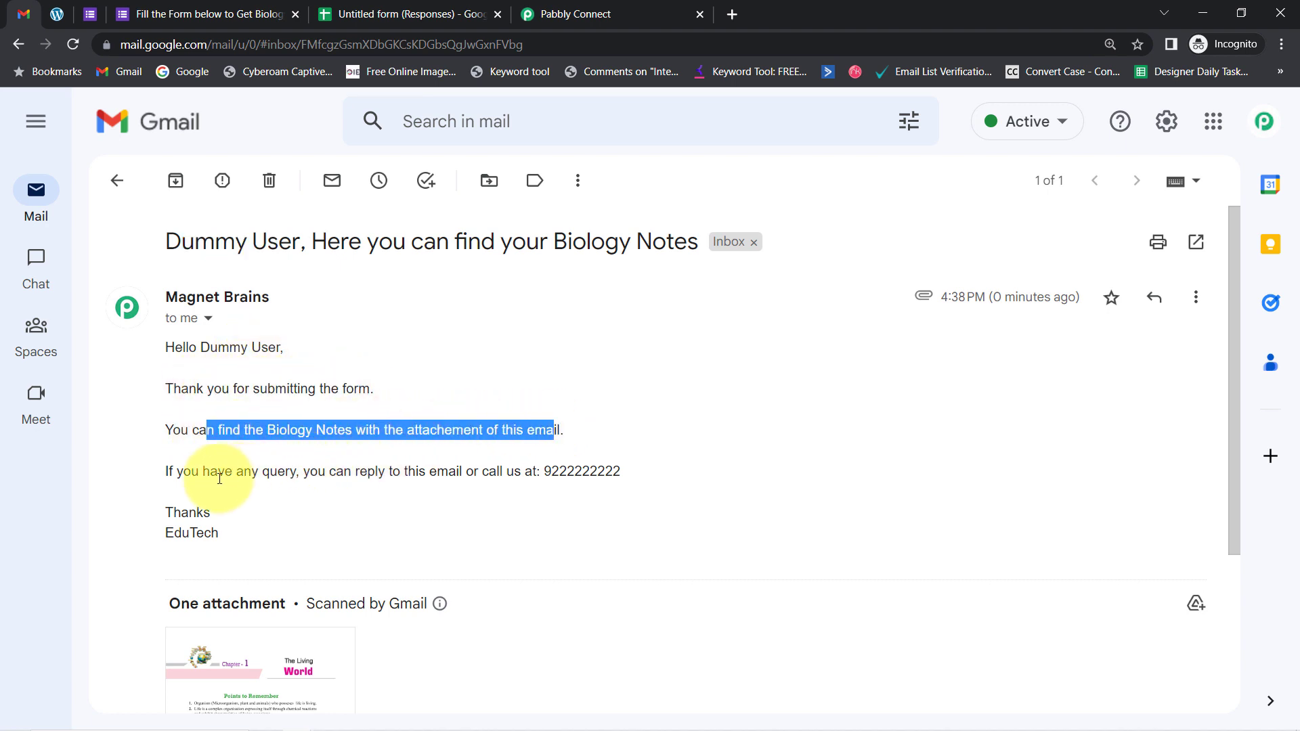
pyautogui.moveTo(179, 472); pyautogui.dragTo(561, 478)
pyautogui.scroll(-3, 256, 589)
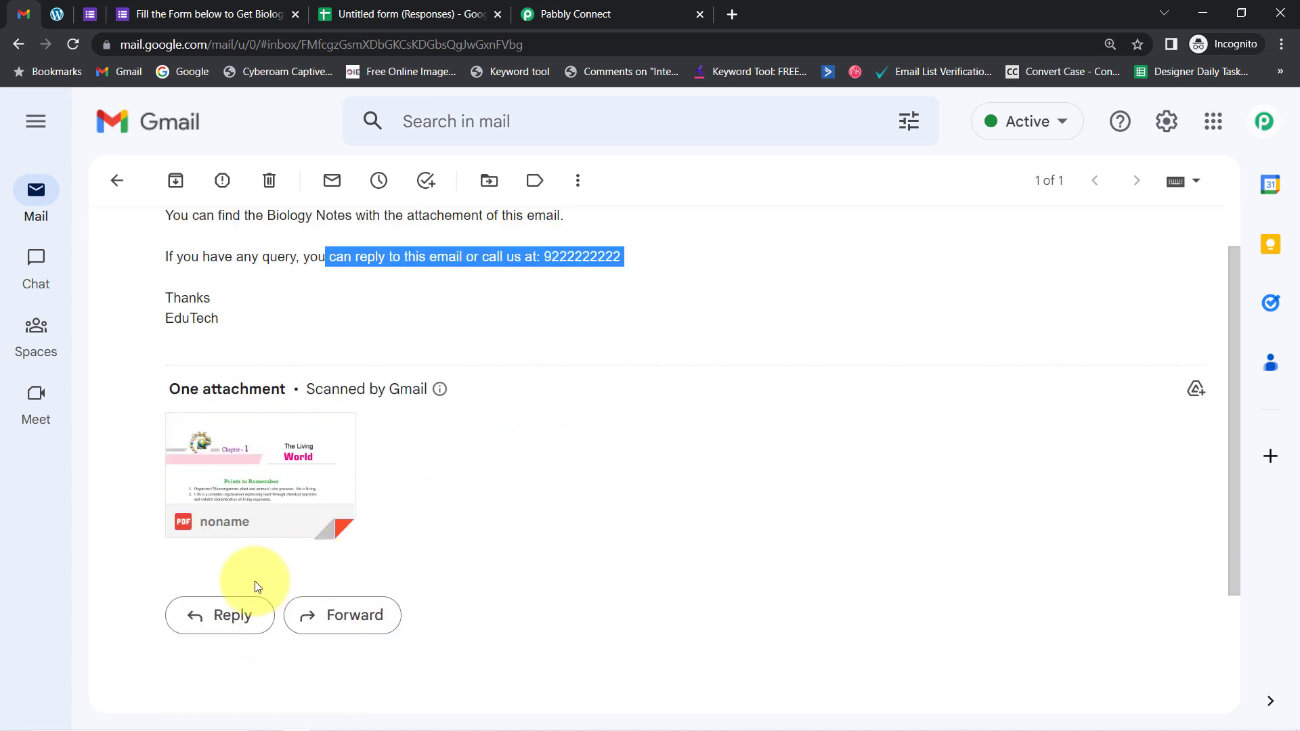
# Open the test email's PDF attachment and look through its first page.
pyautogui.moveTo(247, 515)
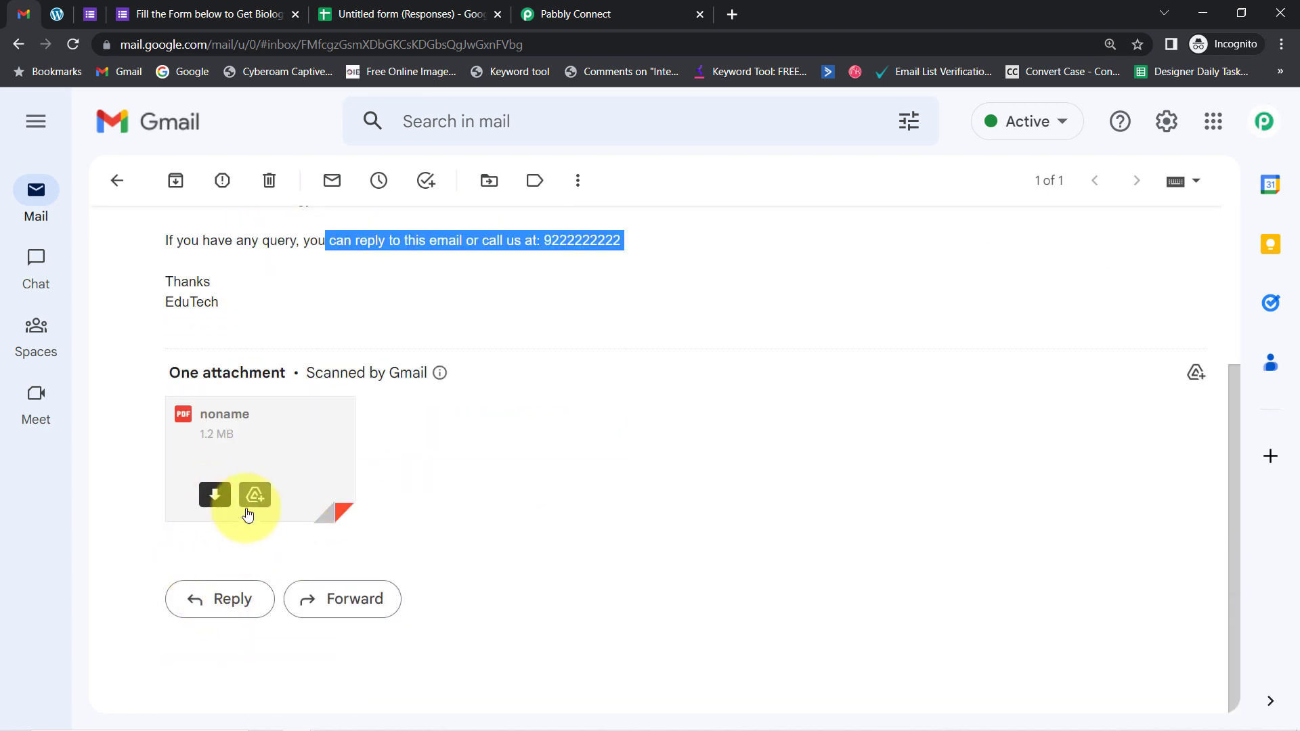
pyautogui.click(258, 446)
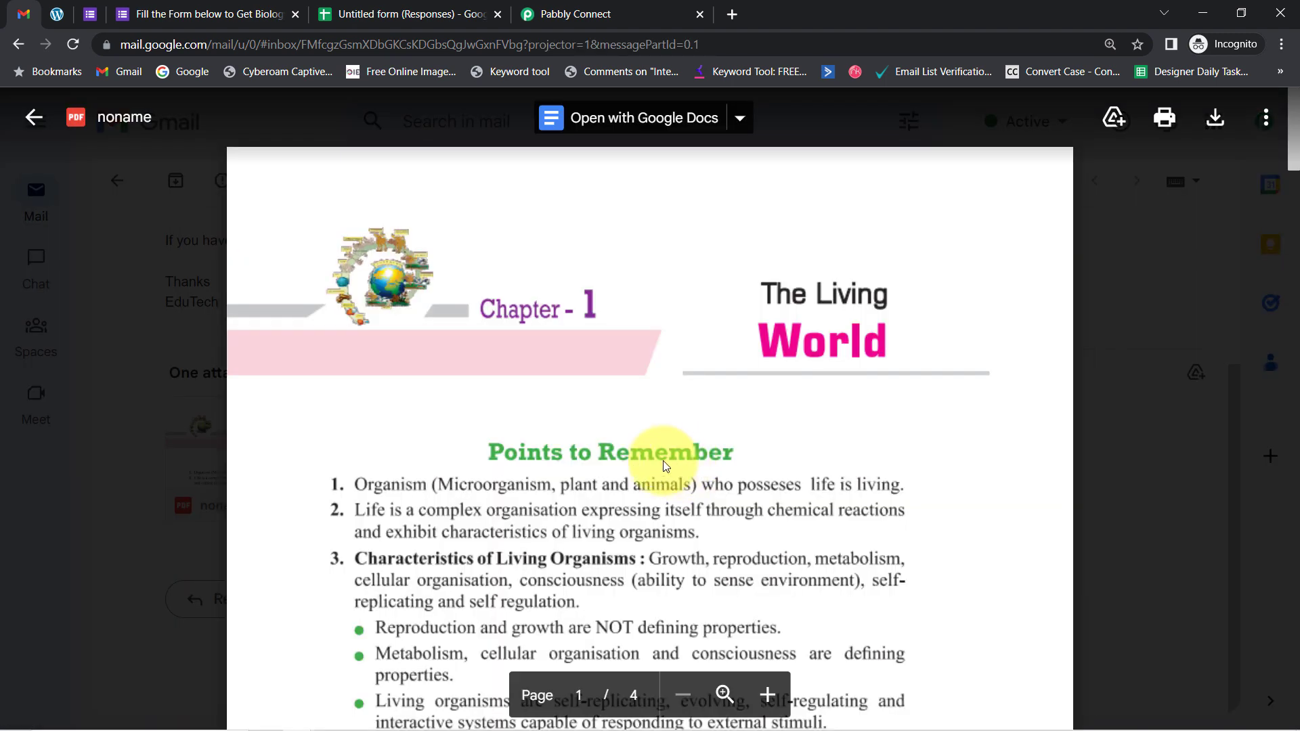
pyautogui.scroll(-8, 778, 488)
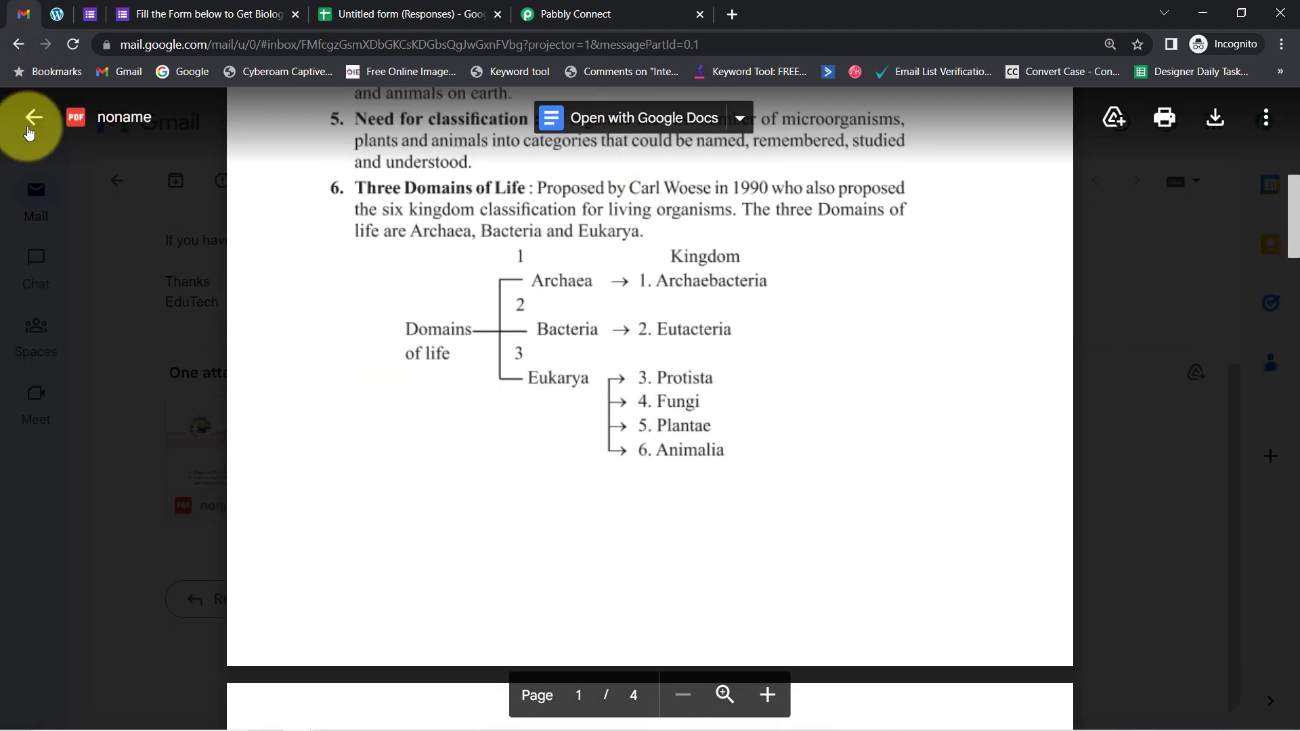
pyautogui.scroll(8, 122, 115)
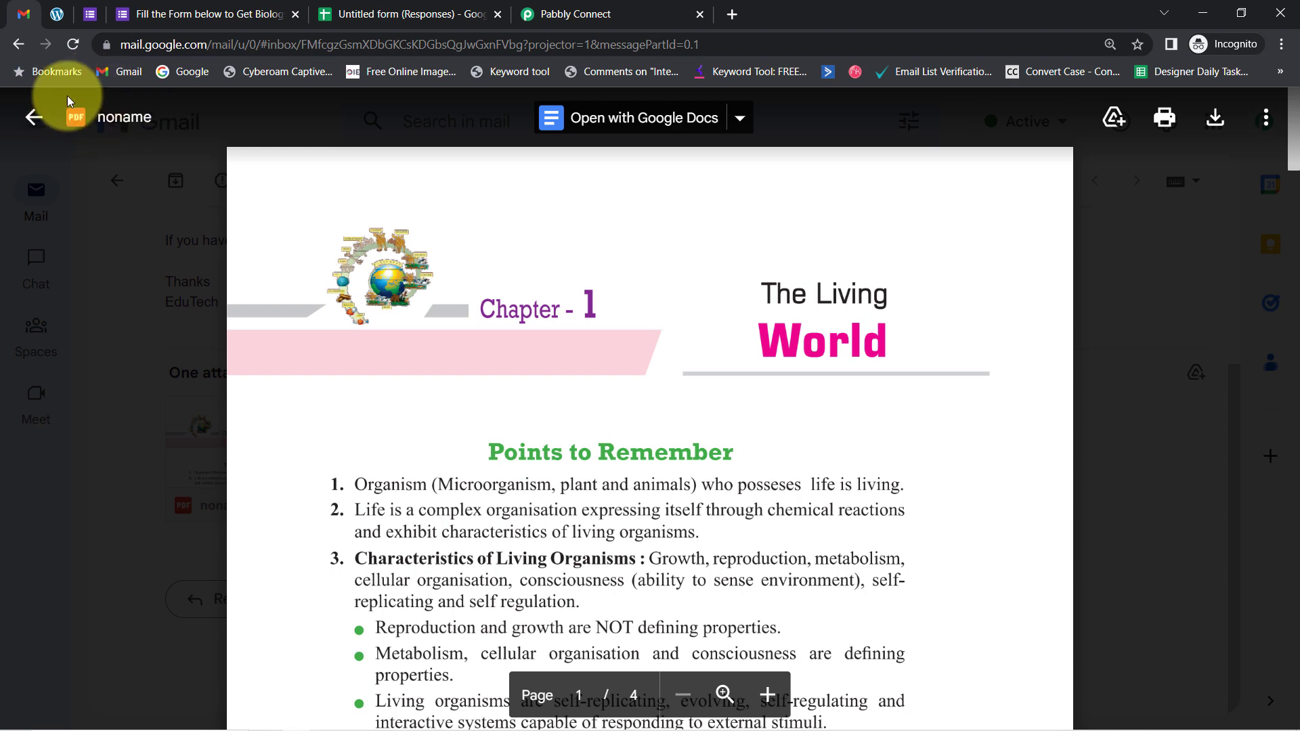
# Switch back to Pabbly Connect and set the attachment's File Name to "Neet Biology Notes".
pyautogui.click(584, 6)
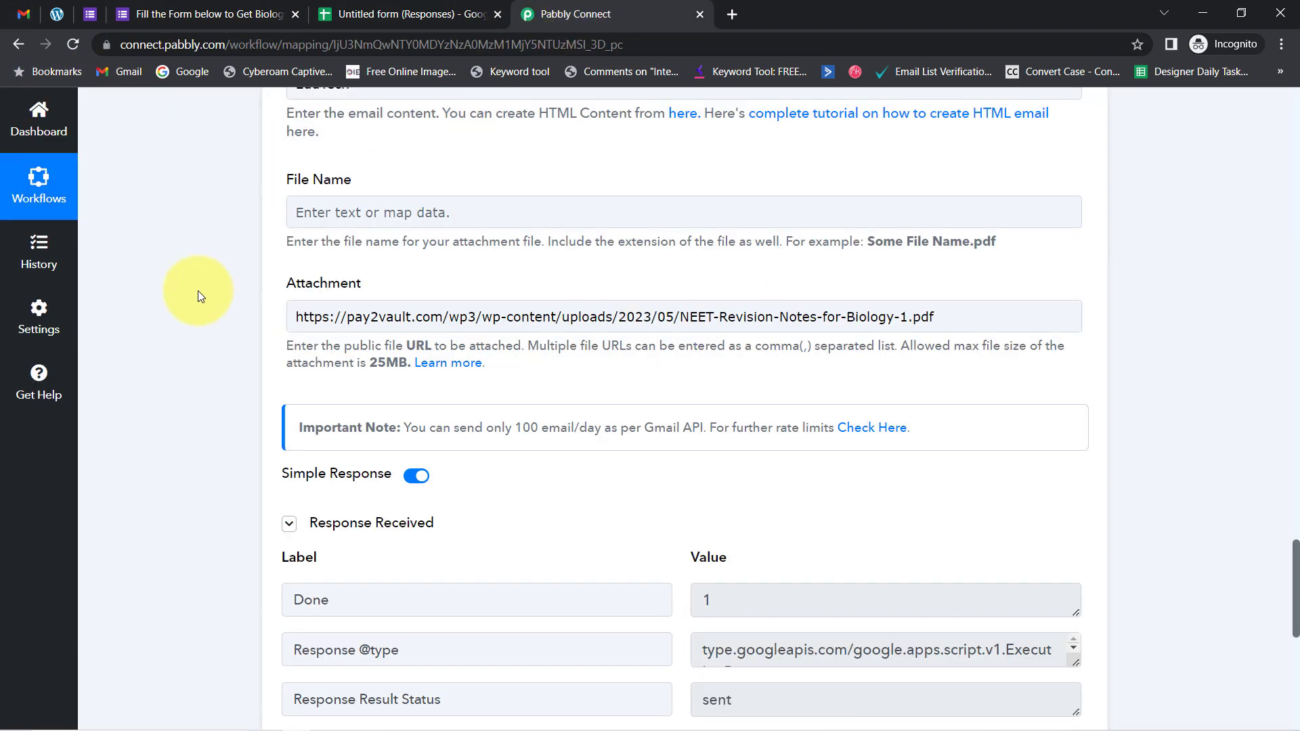
pyautogui.click(295, 213)
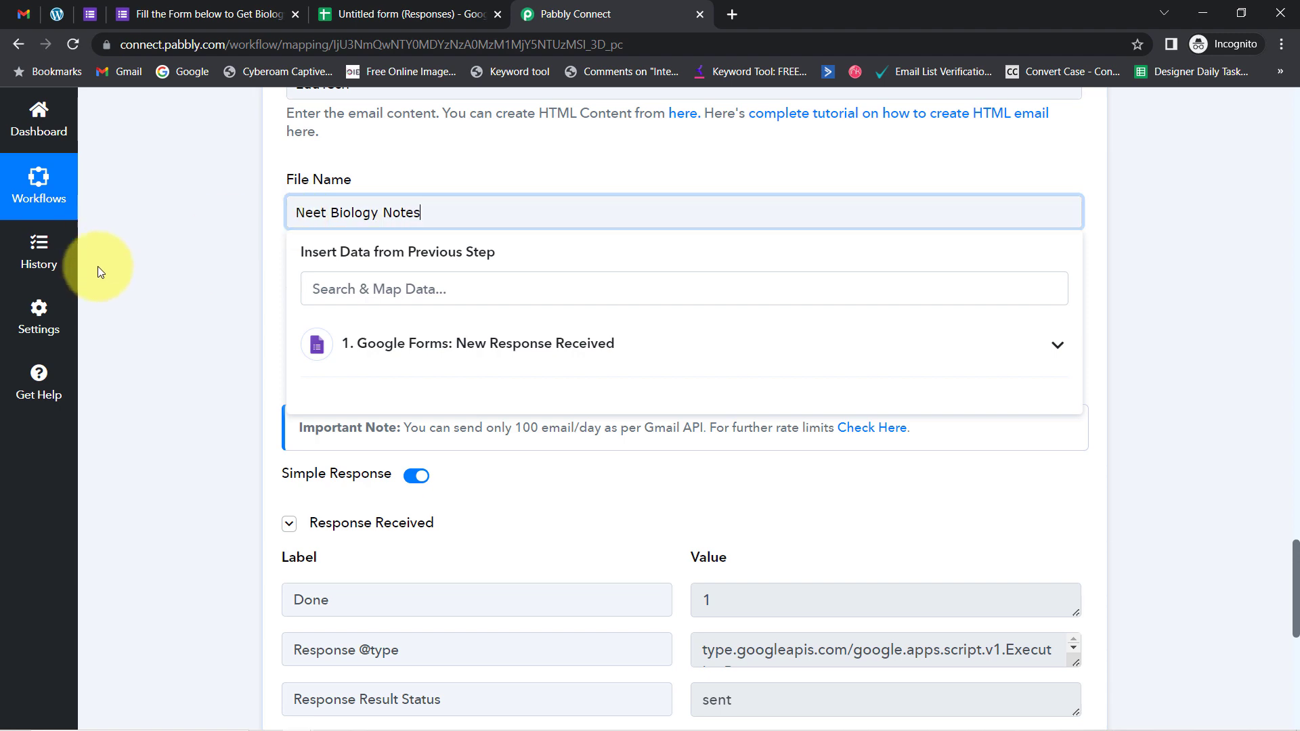
pyautogui.click(134, 289)
# Save the Gmail action with the new file name and send another test request.
pyautogui.scroll(-4, 185, 510)
pyautogui.scroll(1, 199, 519)
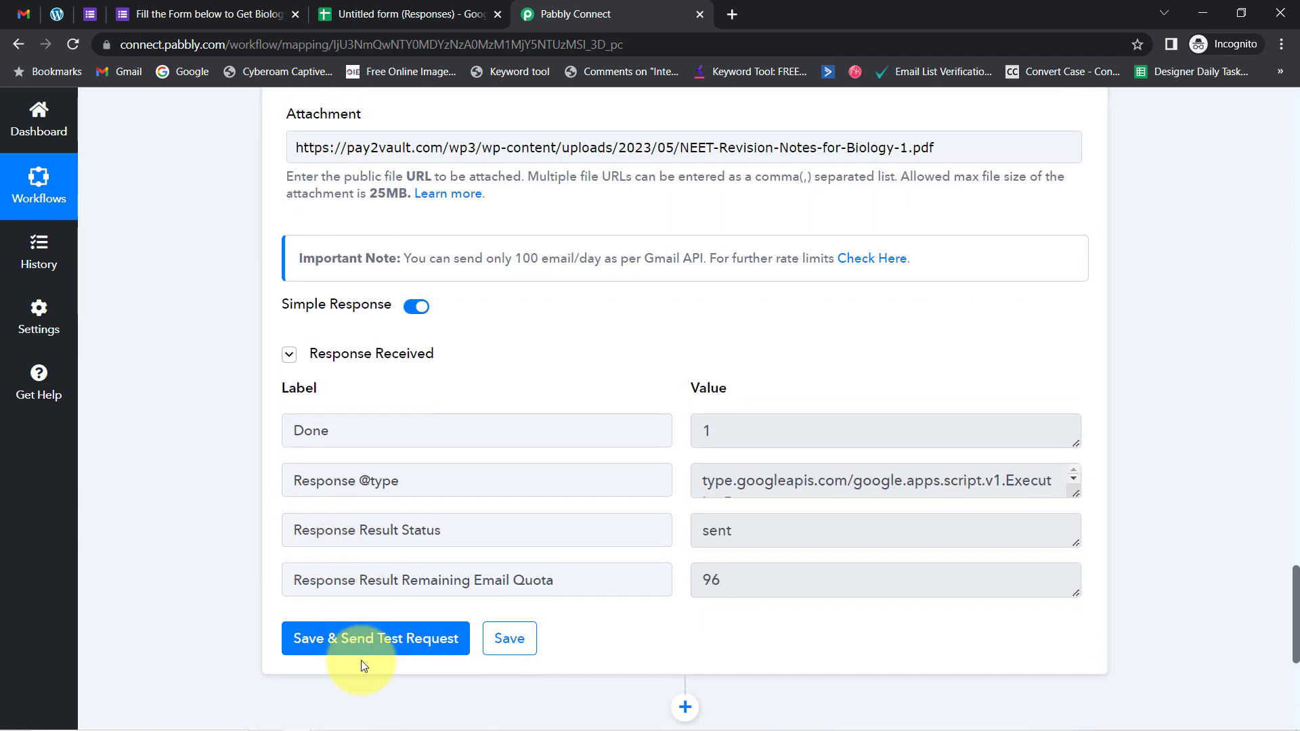
pyautogui.click(331, 640)
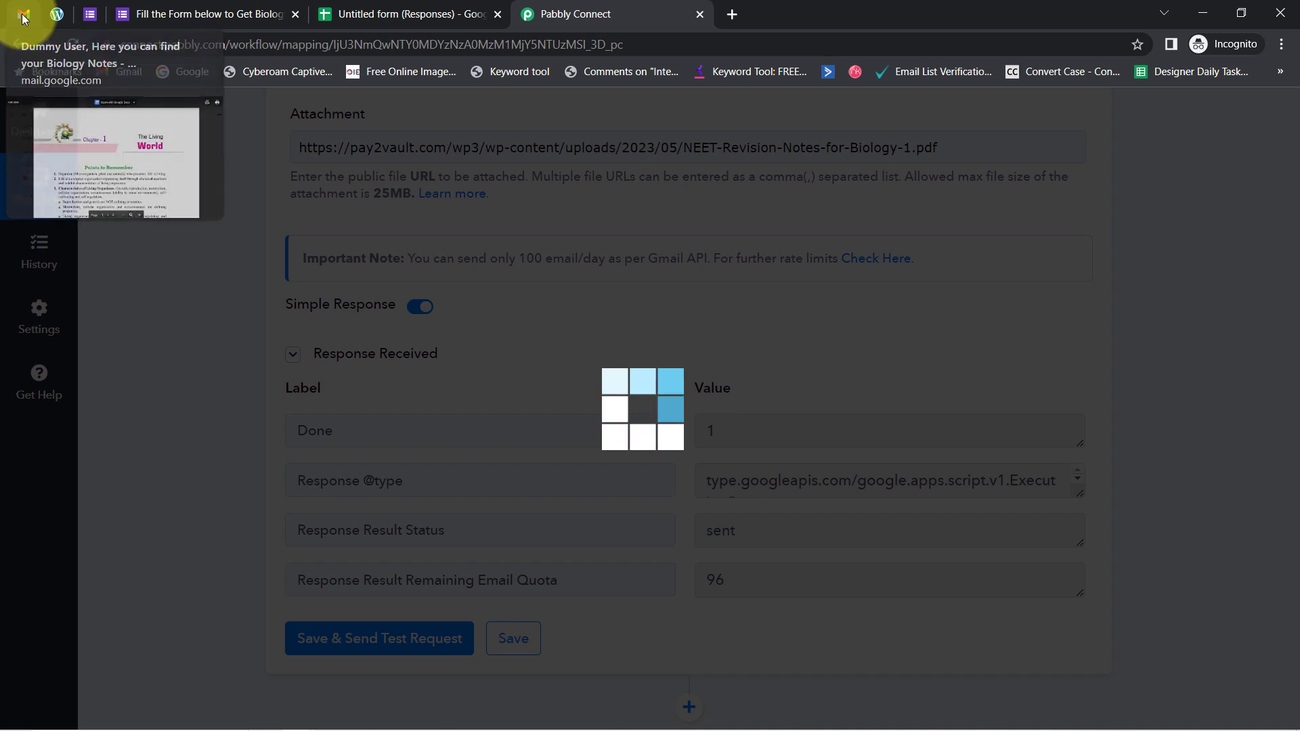
# Return to the Gmail inbox, refresh it, and preview the Neet Biology Notes attachment of the new test email.
pyautogui.click(22, 15)
pyautogui.click(31, 119)
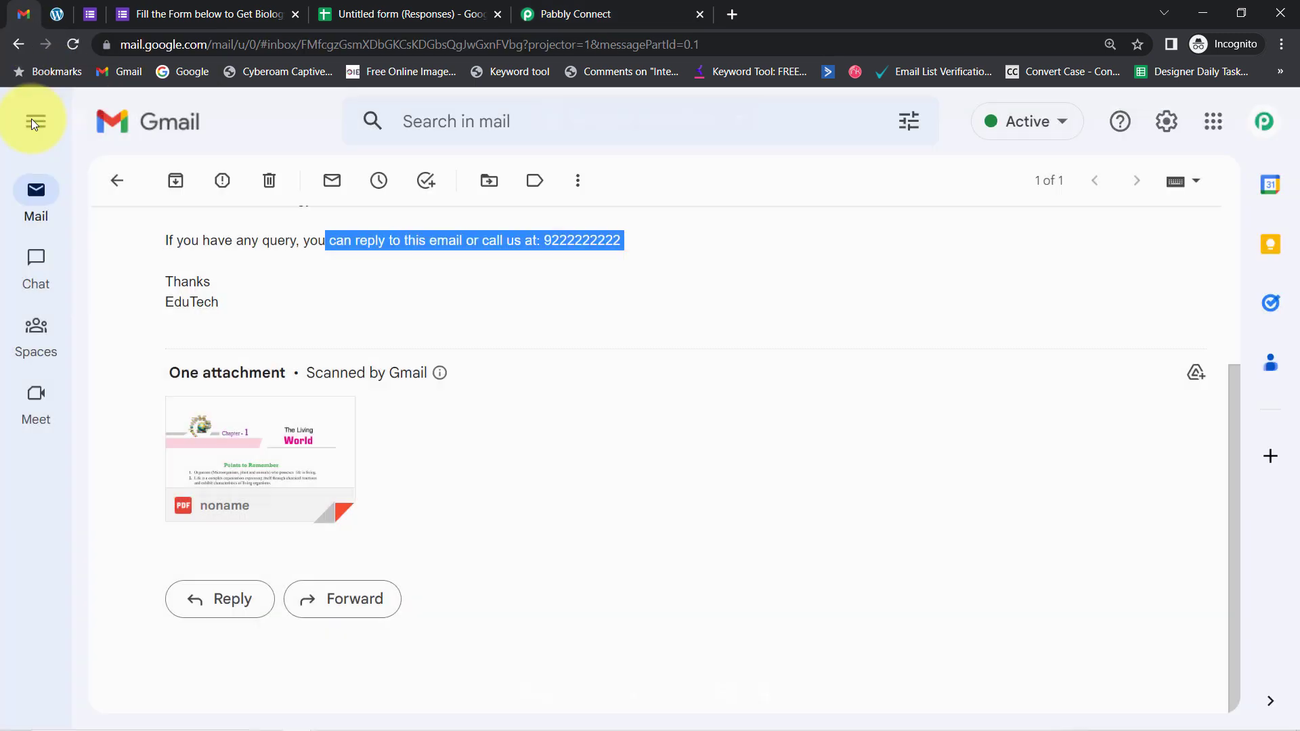
pyautogui.click(114, 180)
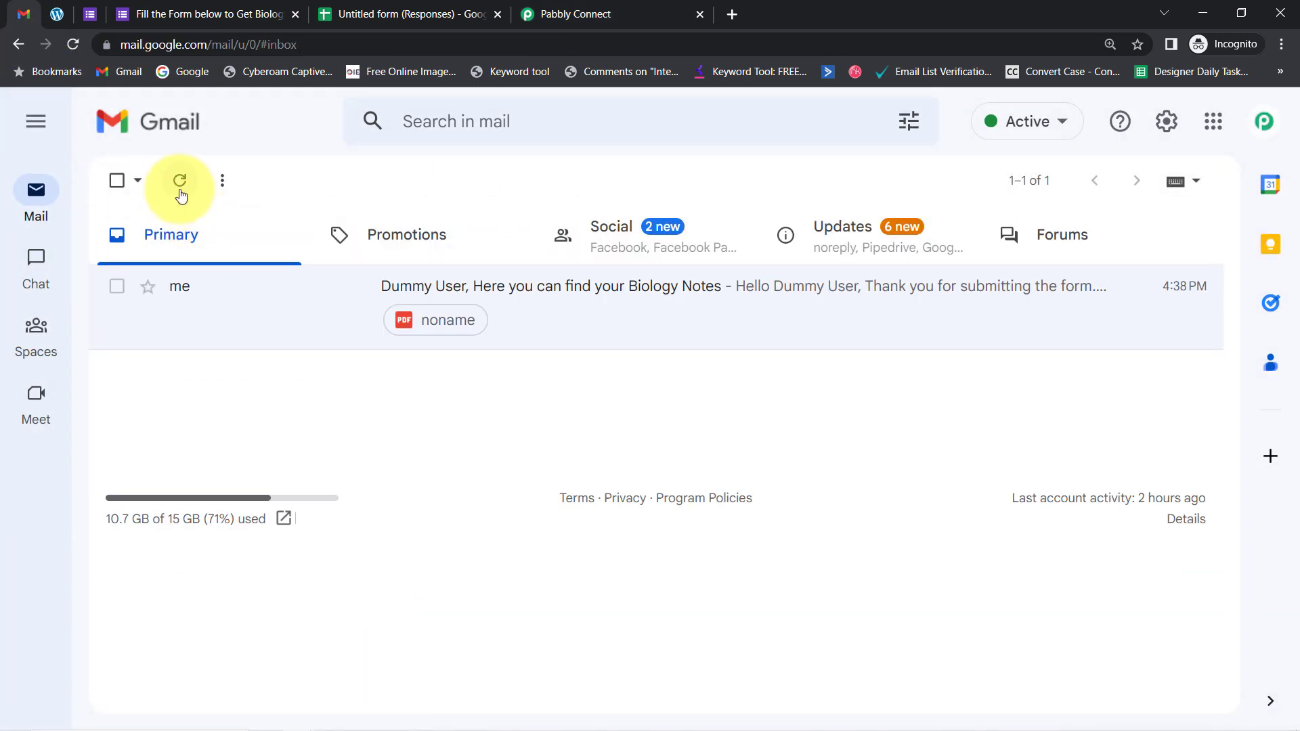
pyautogui.click(180, 193)
pyautogui.click(180, 193)
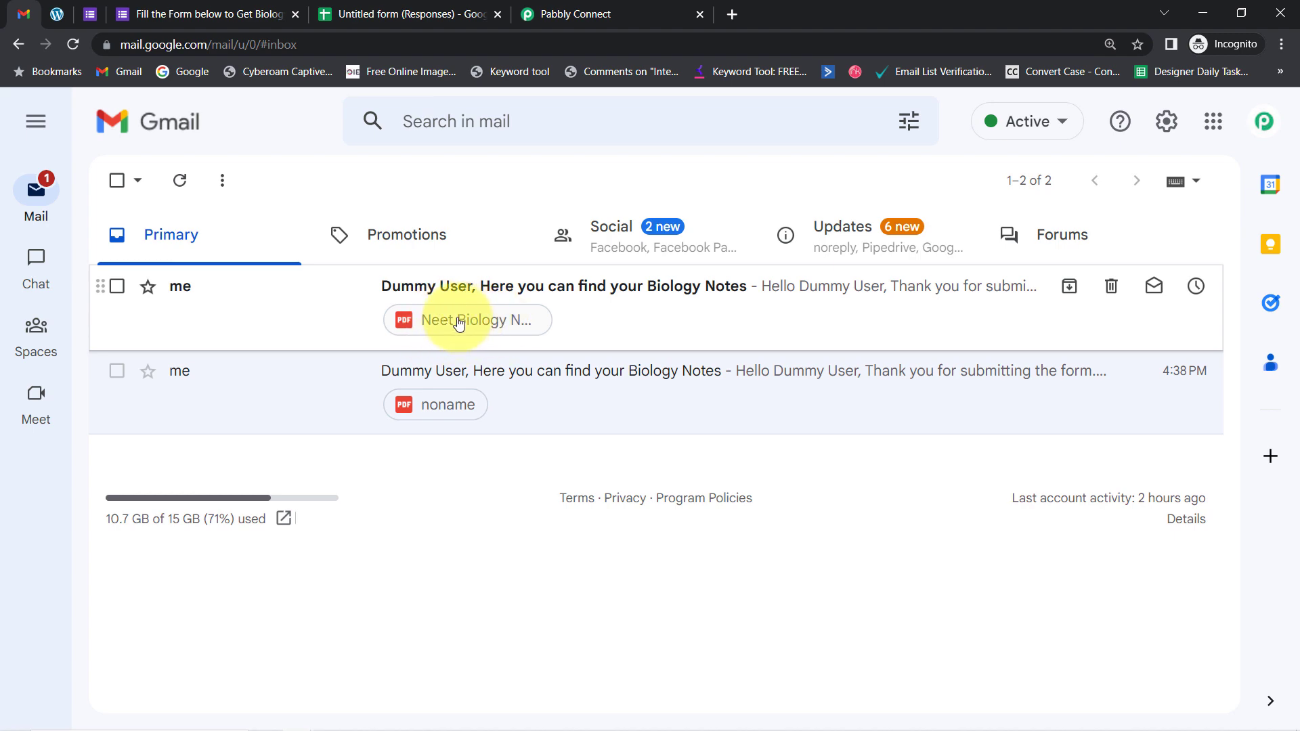
pyautogui.click(459, 323)
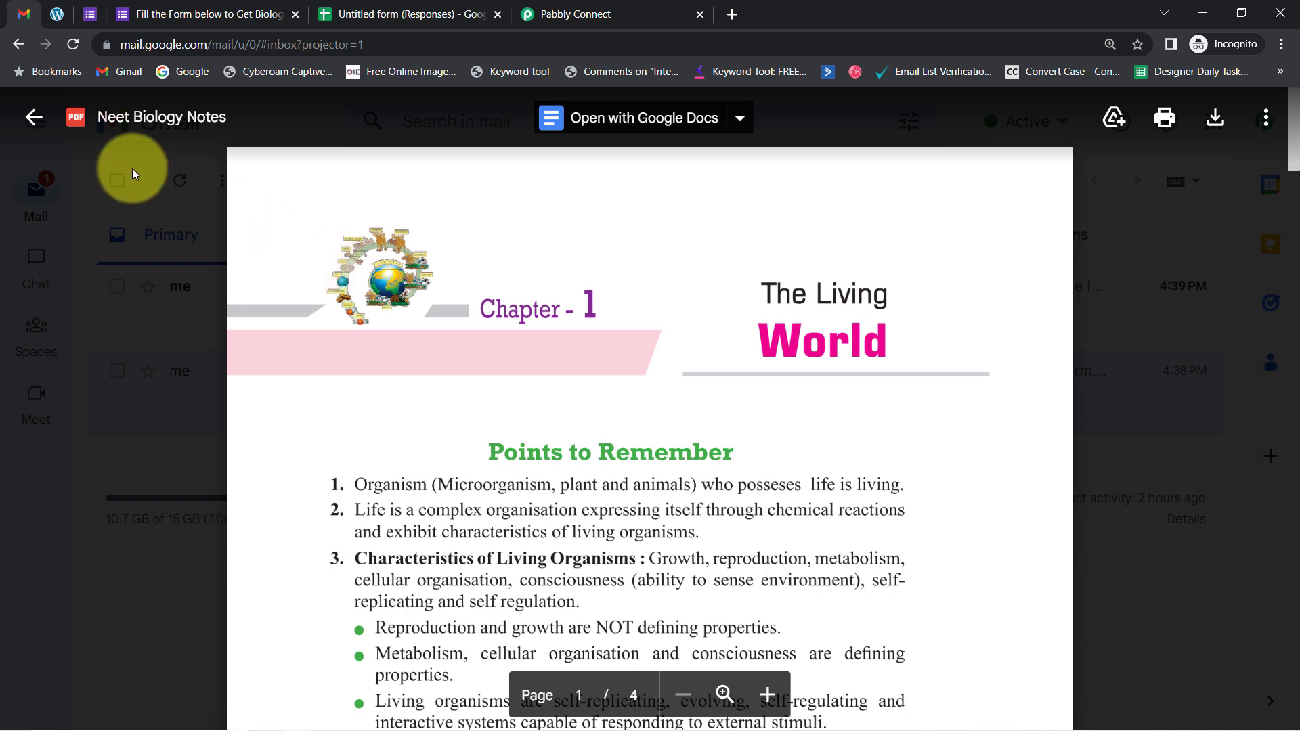
pyautogui.click(28, 131)
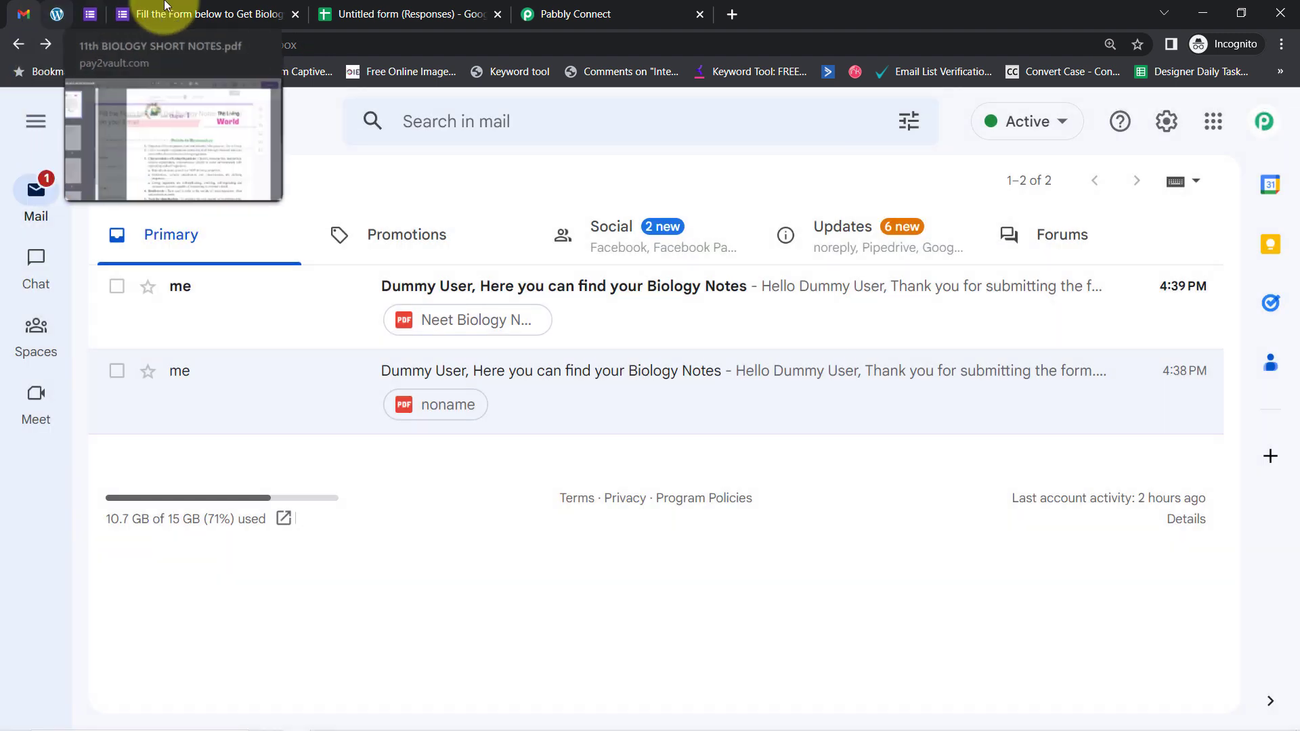
# Close the submitted Biology Notes form page and the form responses spreadsheet, keeping the File Sending Form editor open.
pyautogui.click(173, 6)
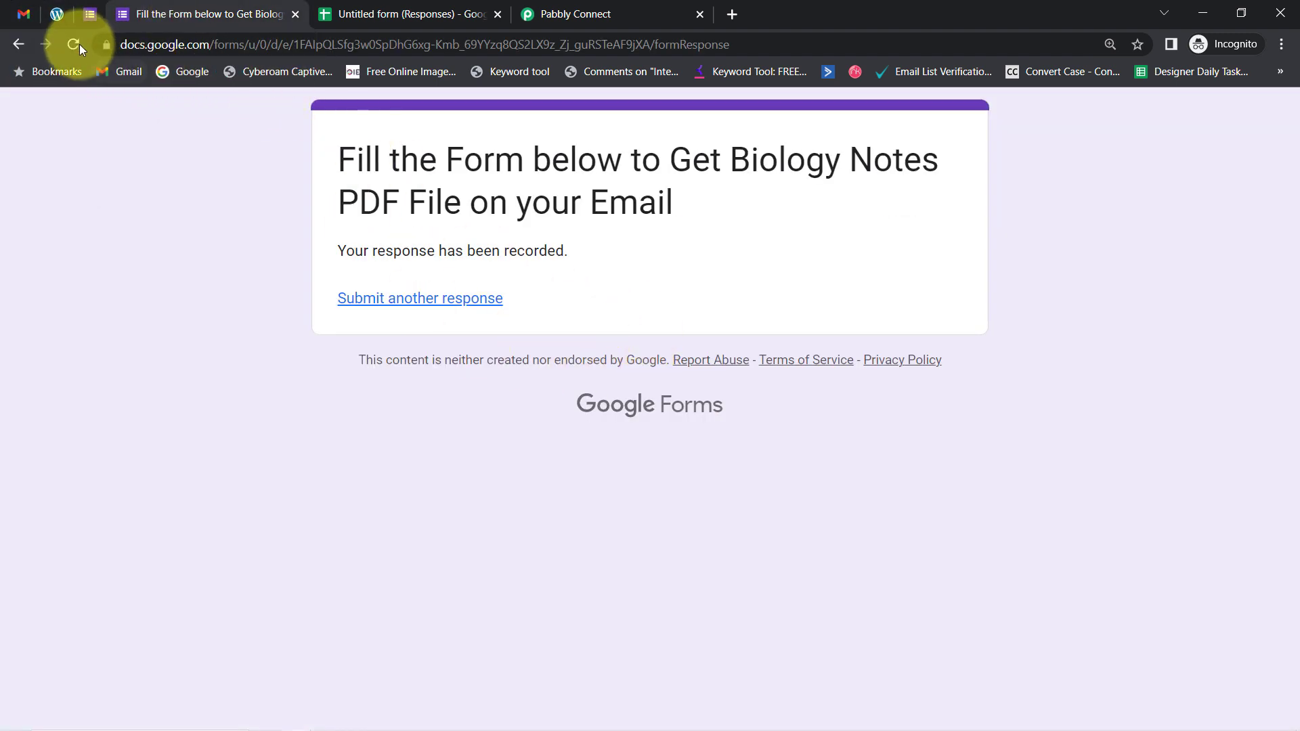
pyautogui.click(90, 13)
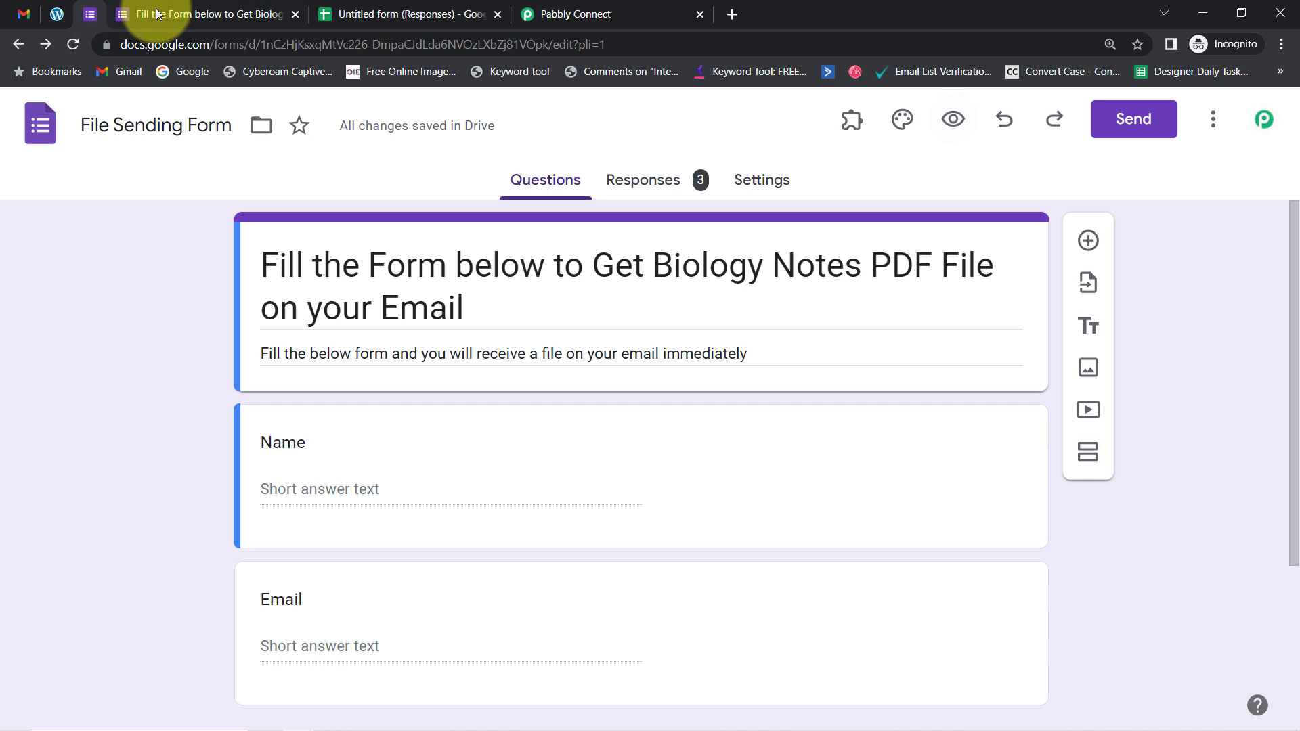
pyautogui.click(295, 14)
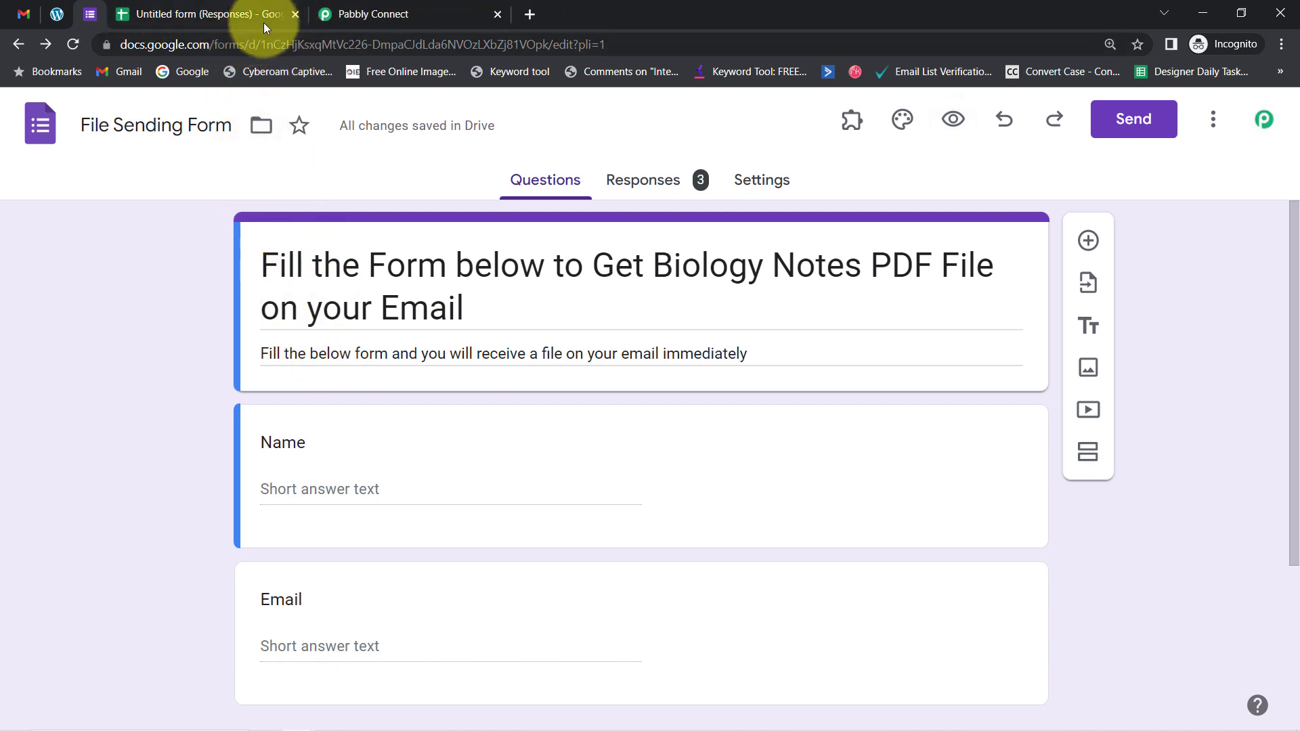
pyautogui.click(294, 15)
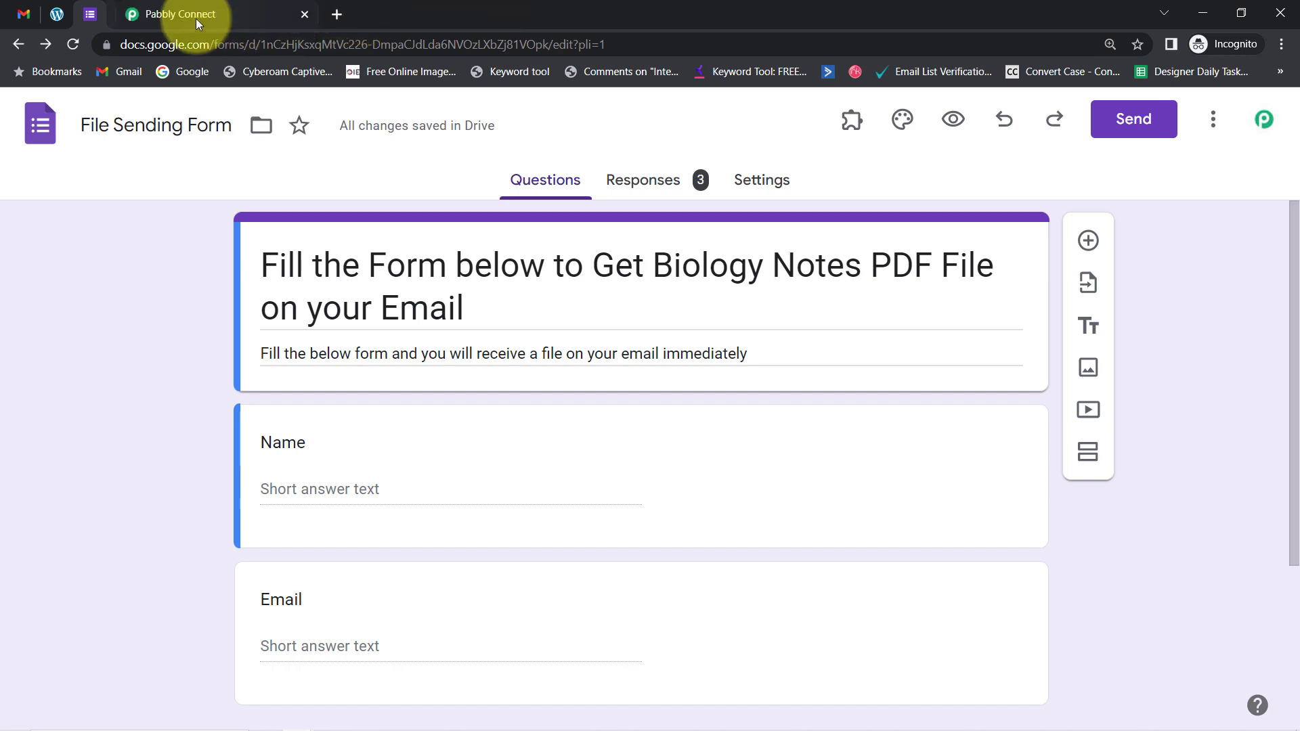
# Switch back to Pabbly Connect and collapse the Google Forms trigger and the Gmail Send Email action.
pyautogui.click(189, 13)
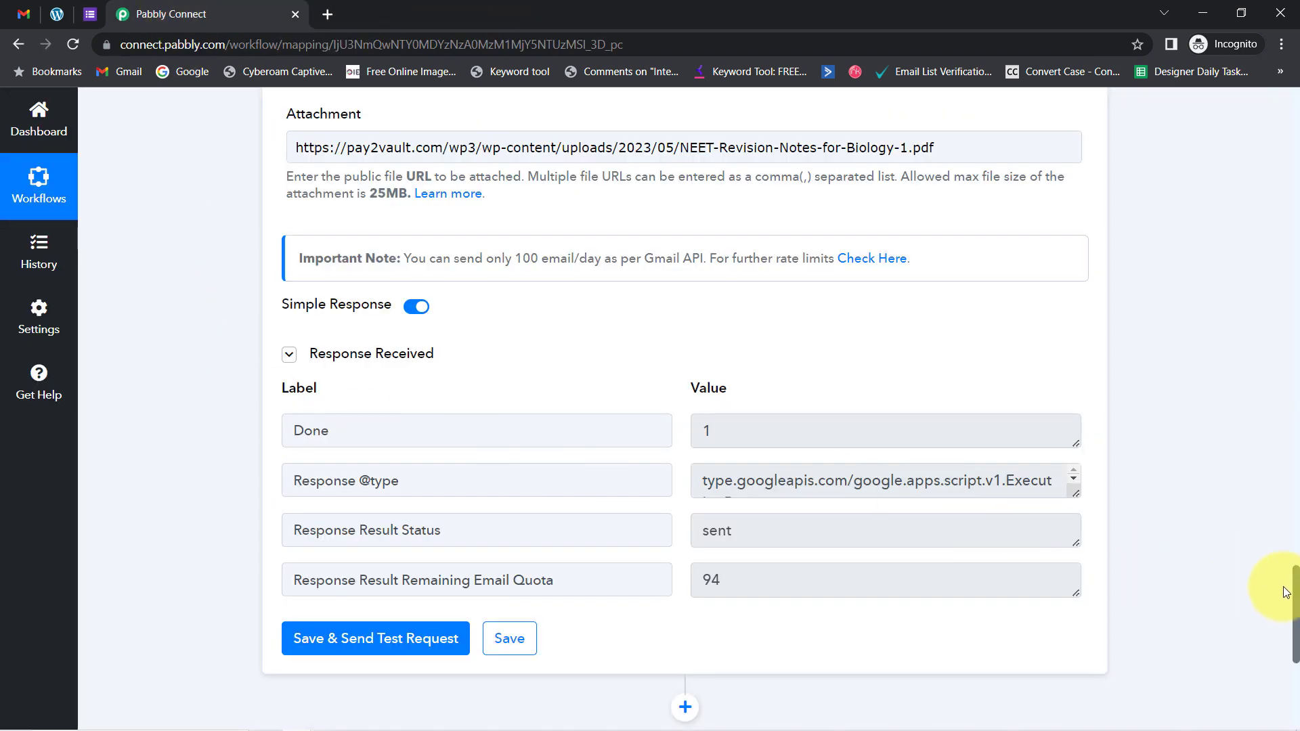
pyautogui.moveTo(1296, 598); pyautogui.dragTo(1265, 88)
pyautogui.click(363, 348)
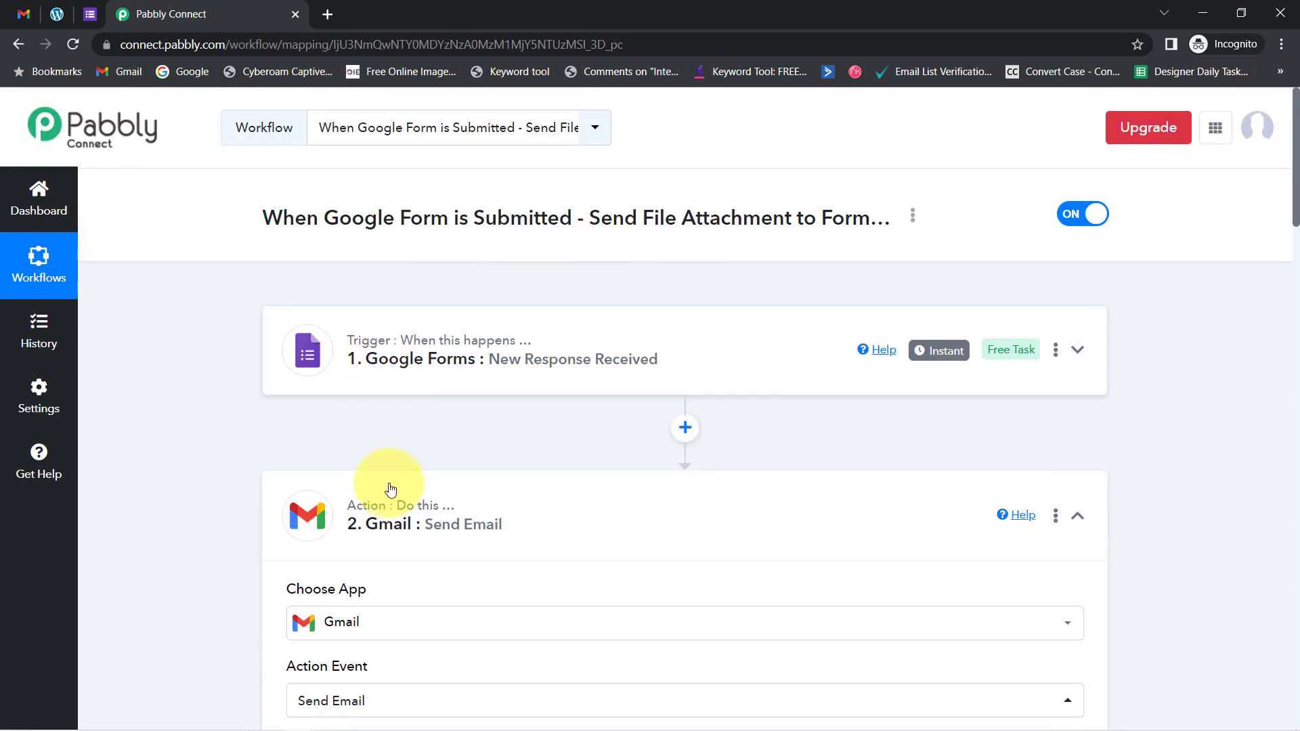
pyautogui.click(386, 503)
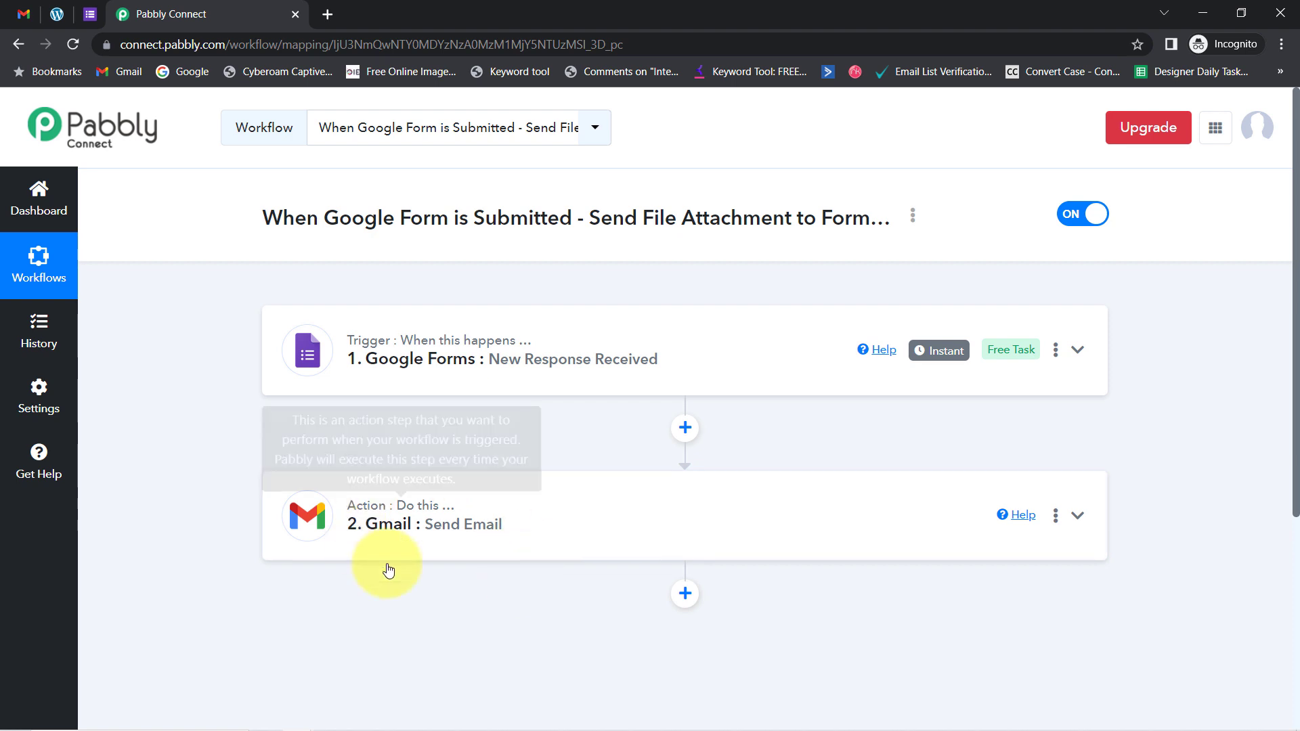
pyautogui.moveTo(406, 516)
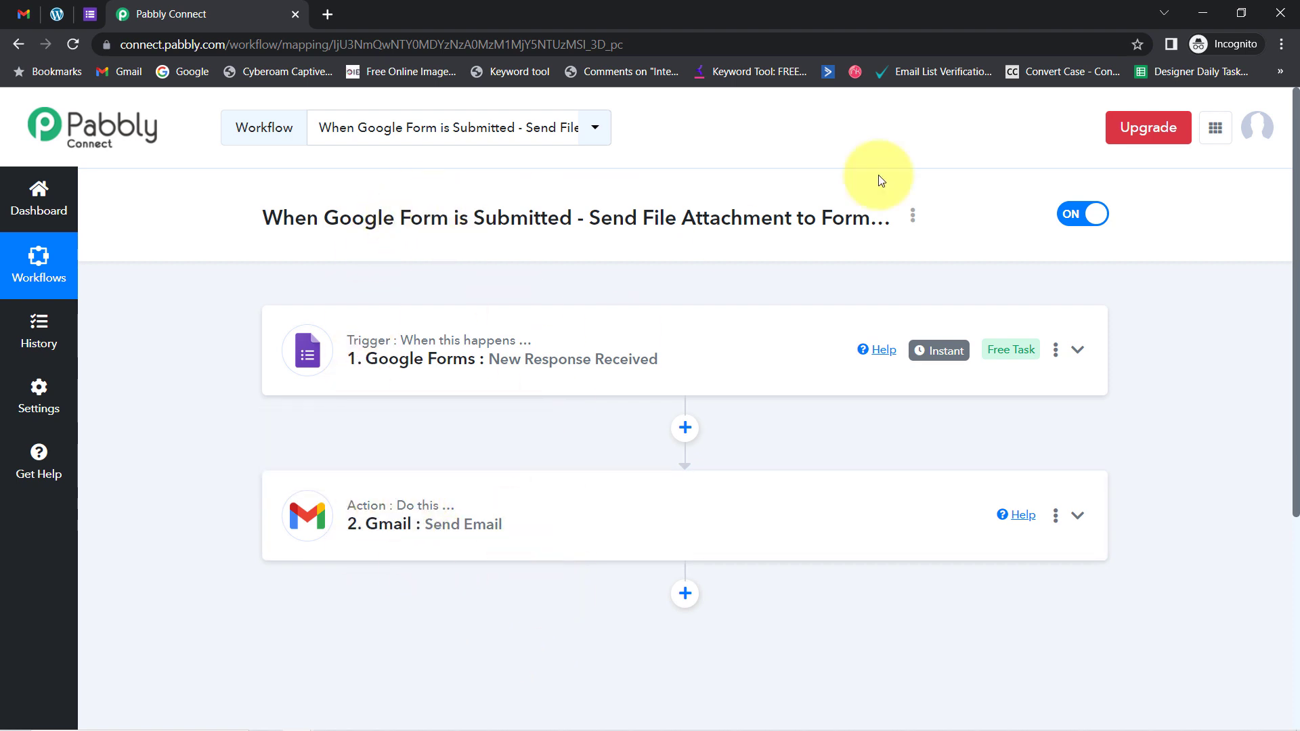
# Open the workflow's sharing options, copy its share link, and close the Share Workflow dialog.
pyautogui.click(913, 215)
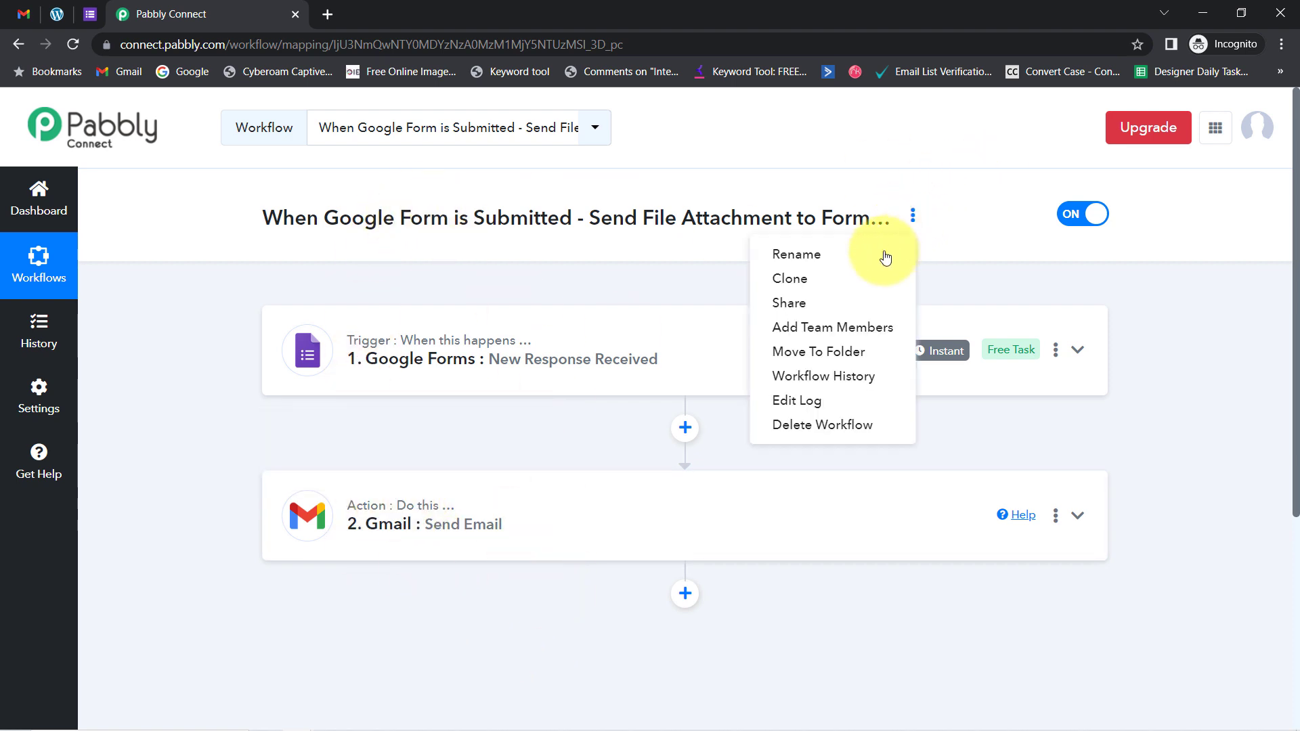
pyautogui.click(809, 300)
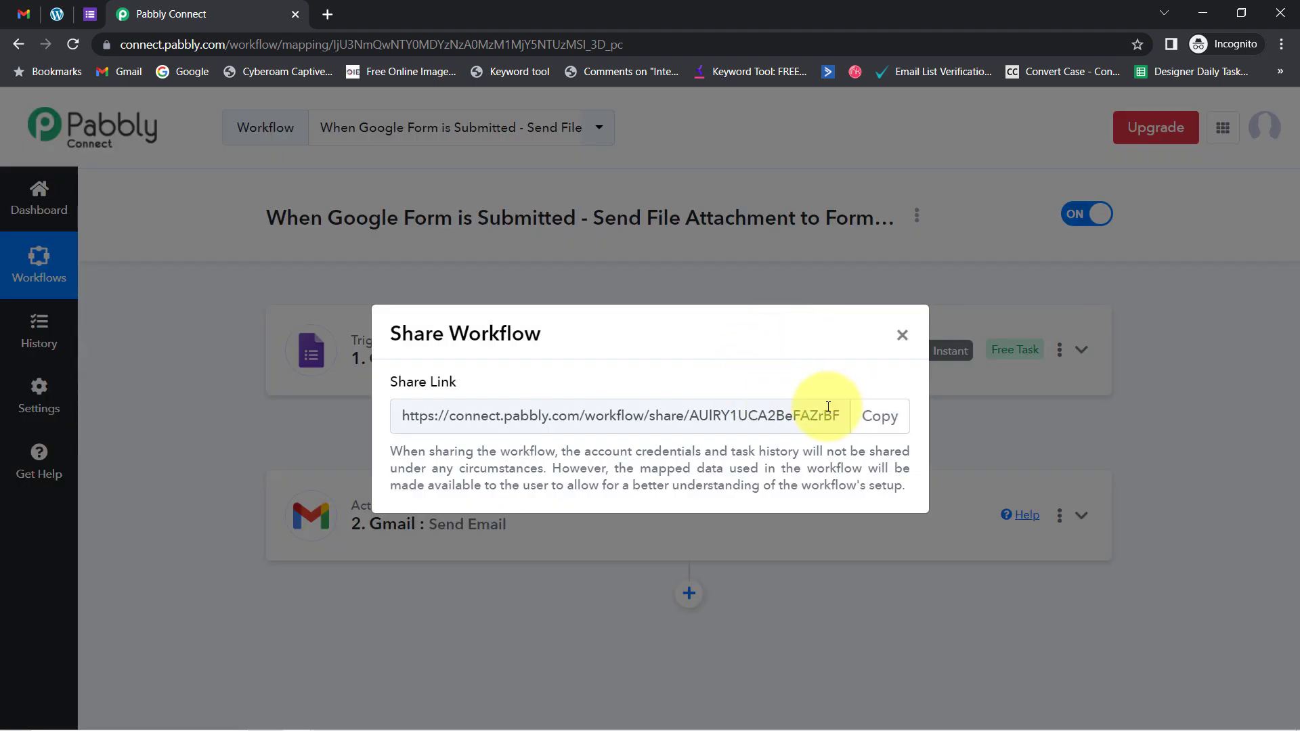
pyautogui.click(873, 416)
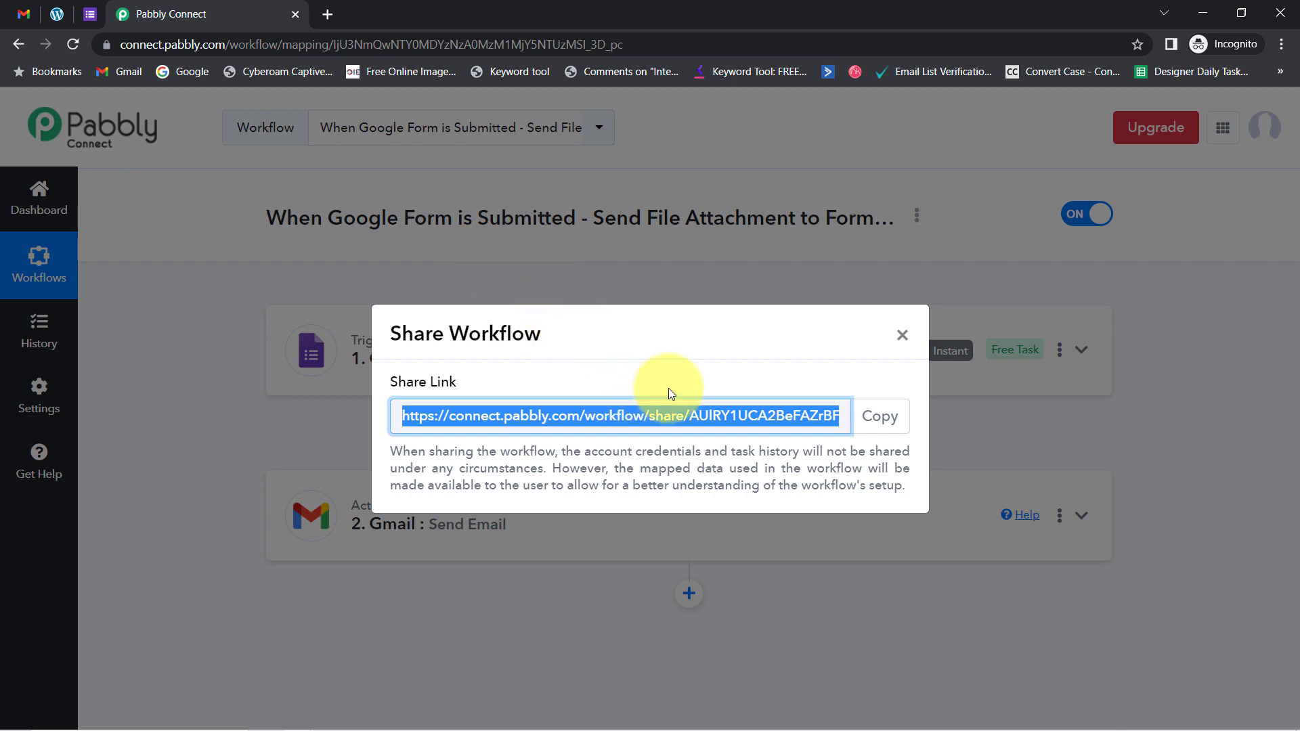
pyautogui.click(902, 337)
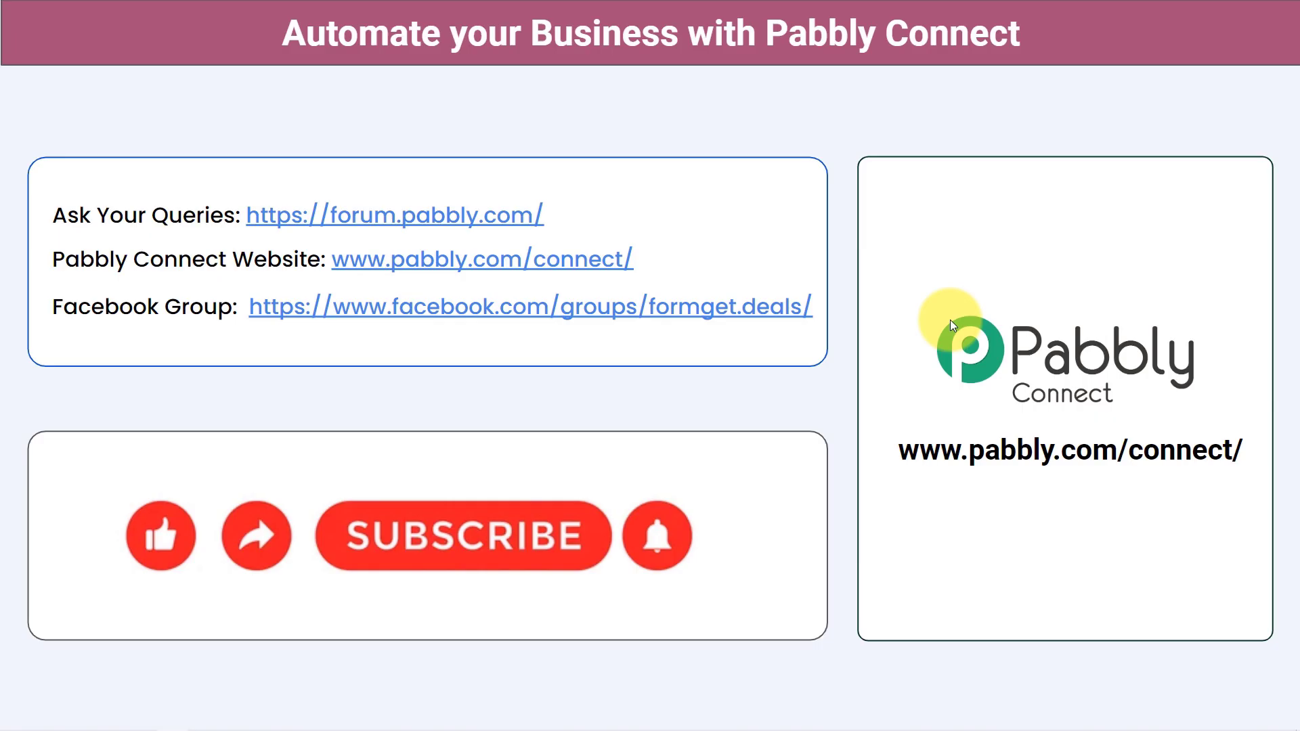